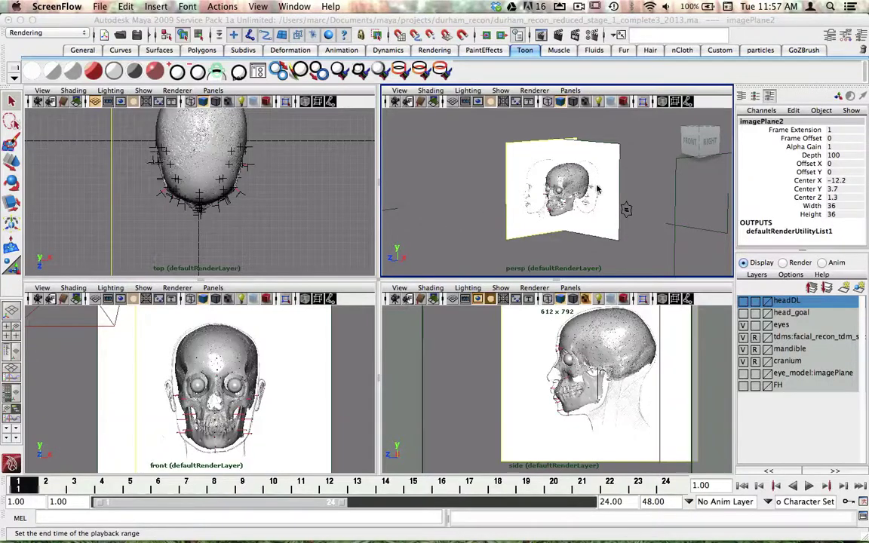
- Orbit the perspective view to inspect the skull and both face drawings
click(495, 195)
key(space)
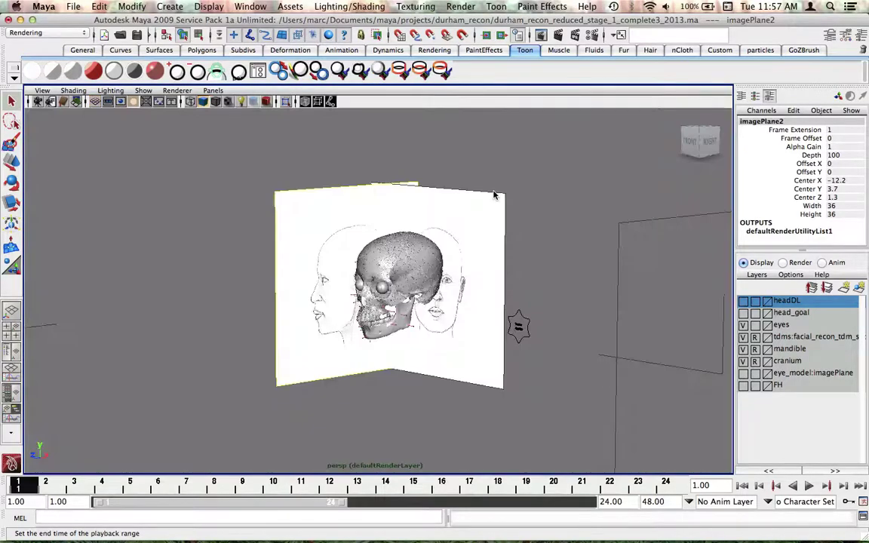
alt+drag(494, 195, 415, 178)
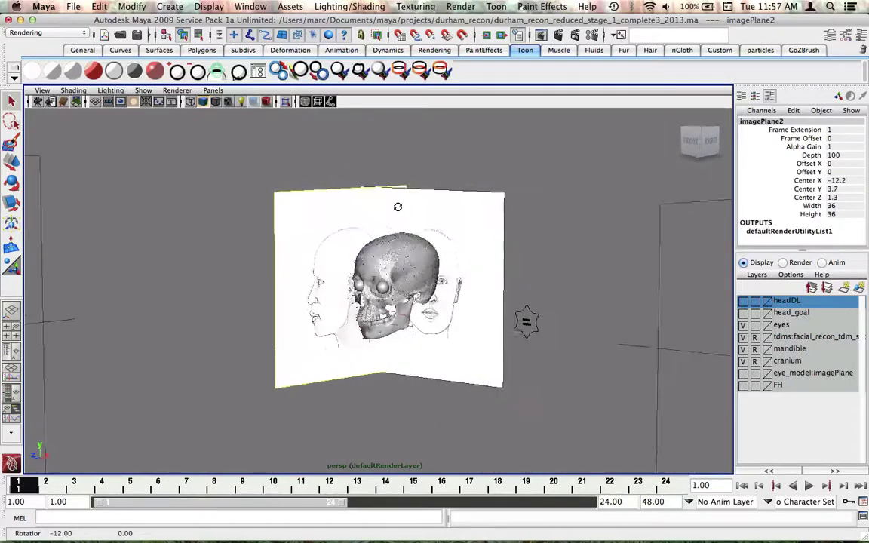
scroll(524, 213, up, 5)
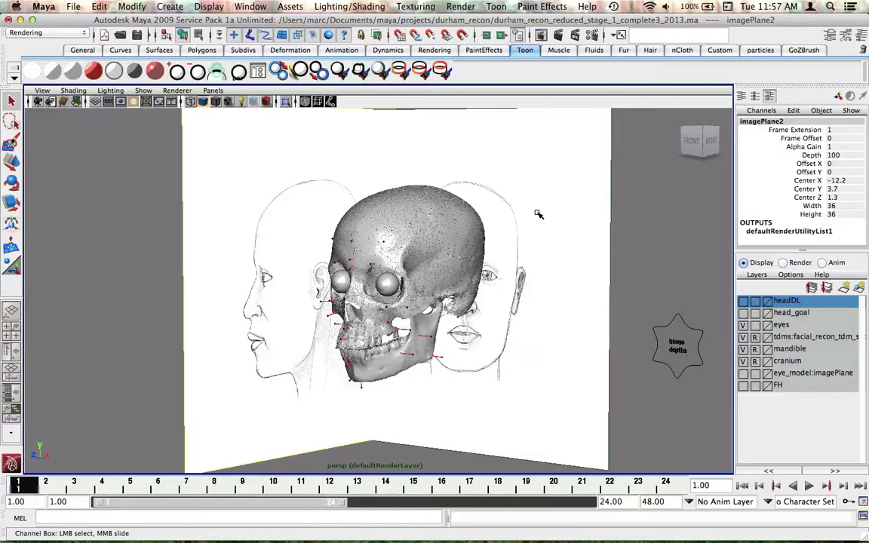
mouse_move(538, 214)
alt+mouse_down()
mouse_move(536, 227)
mouse_move(459, 233)
mouse_move(548, 218)
mouse_move(553, 208)
mouse_move(524, 212)
alt+mouse_up()
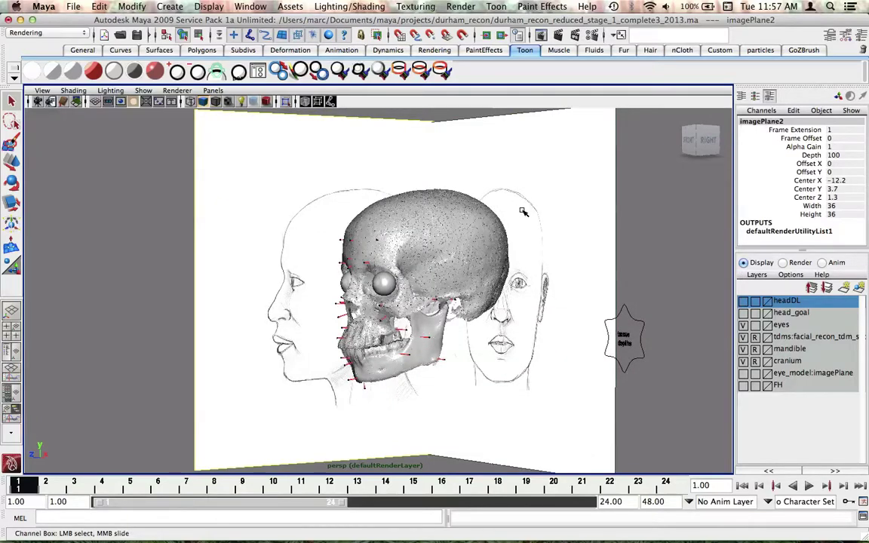
alt+drag(555, 191, 411, 143)
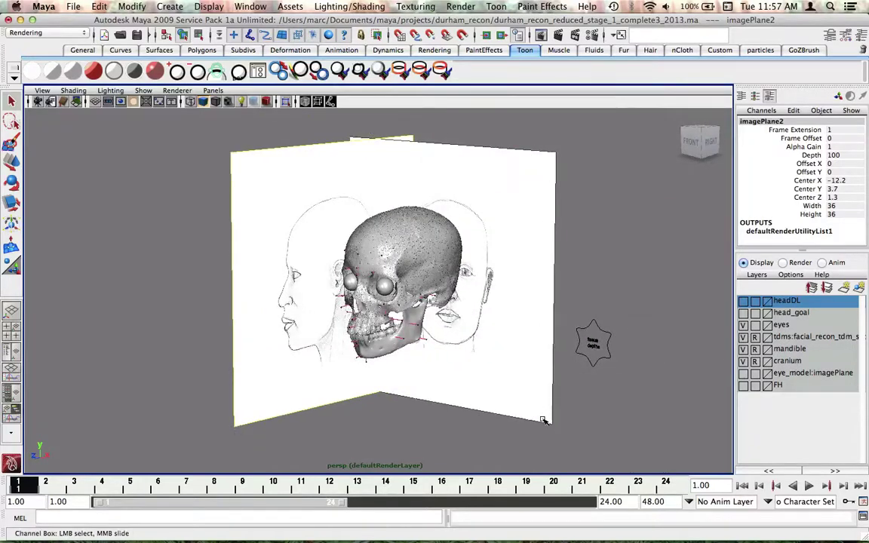
alt+drag(382, 380, 349, 369)
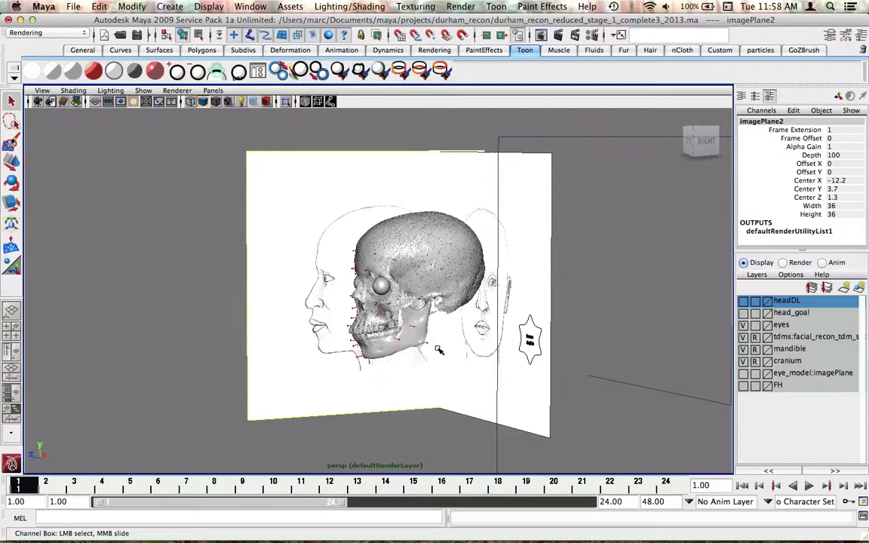
alt+drag(398, 291, 478, 346)
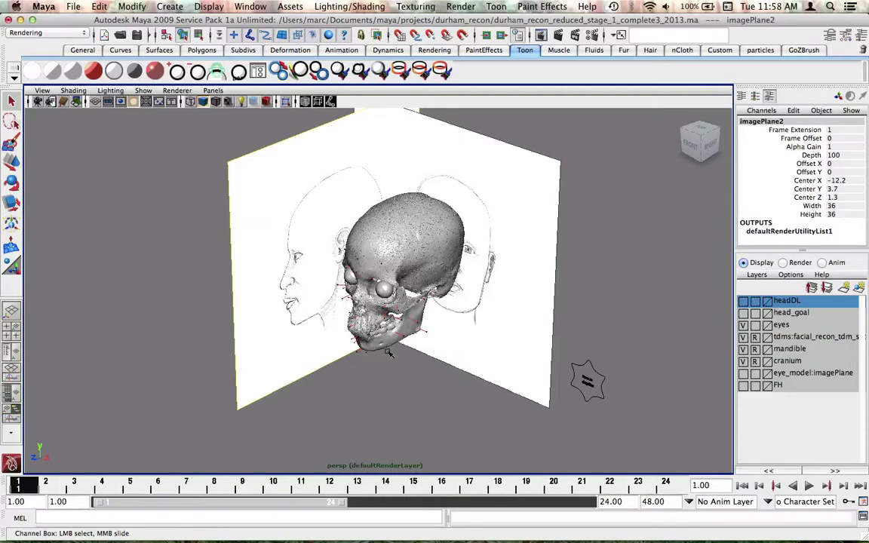
alt+drag(487, 362, 411, 359)
key(space)
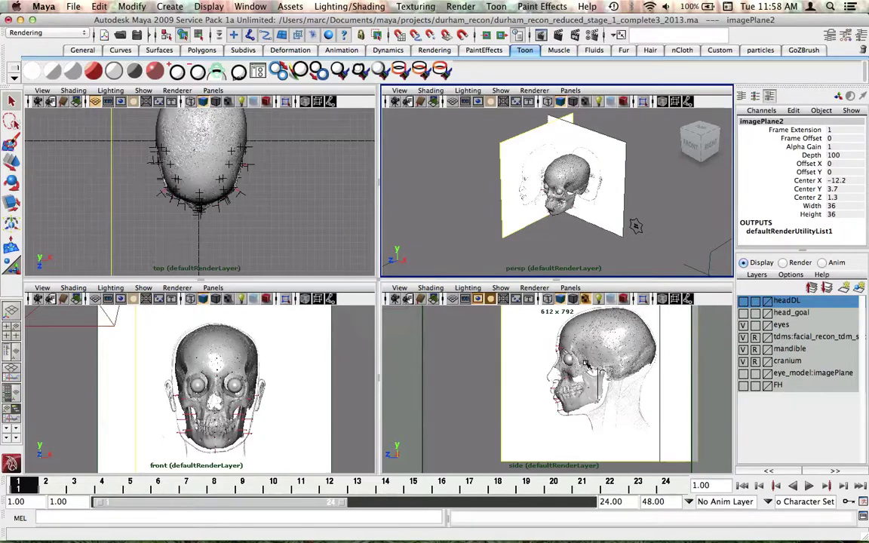
alt+drag(511, 187, 542, 198)
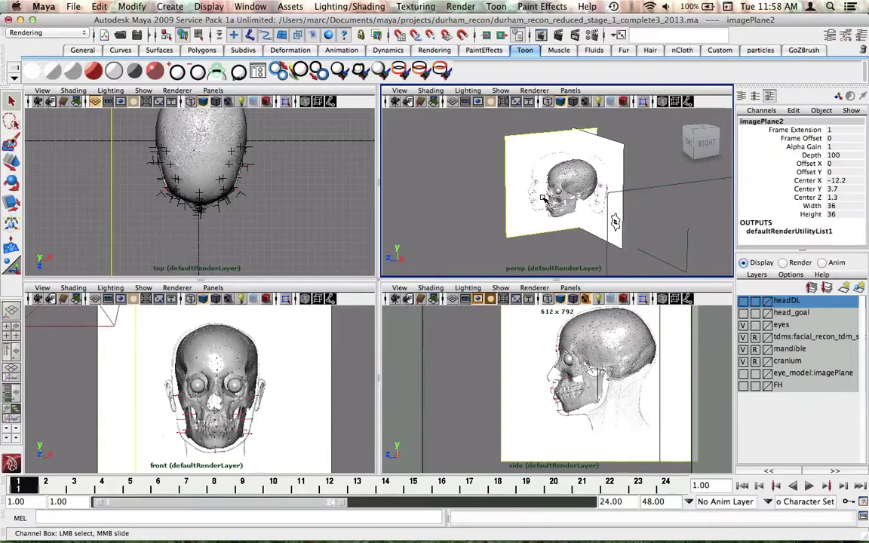
- Delete both imagePlane nodes from the Hypershade Cameras tab
click(260, 9)
key(space)
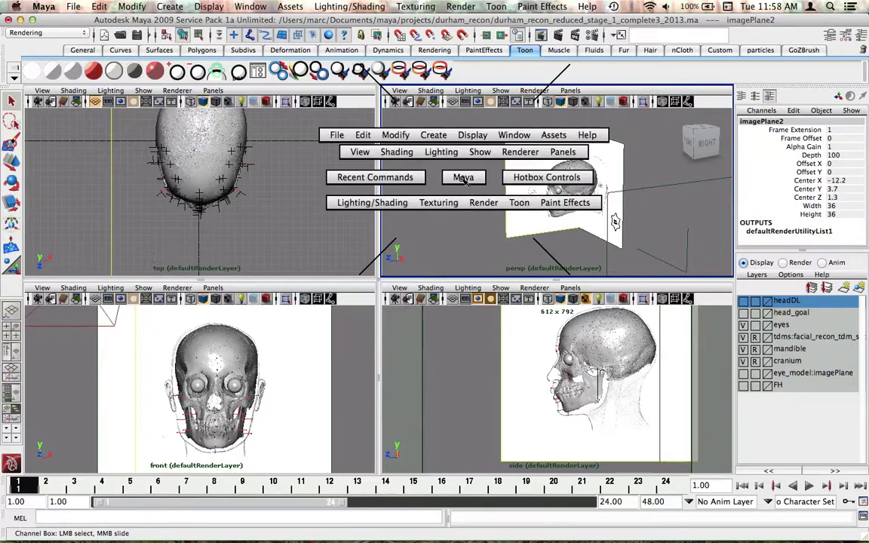
click(514, 135)
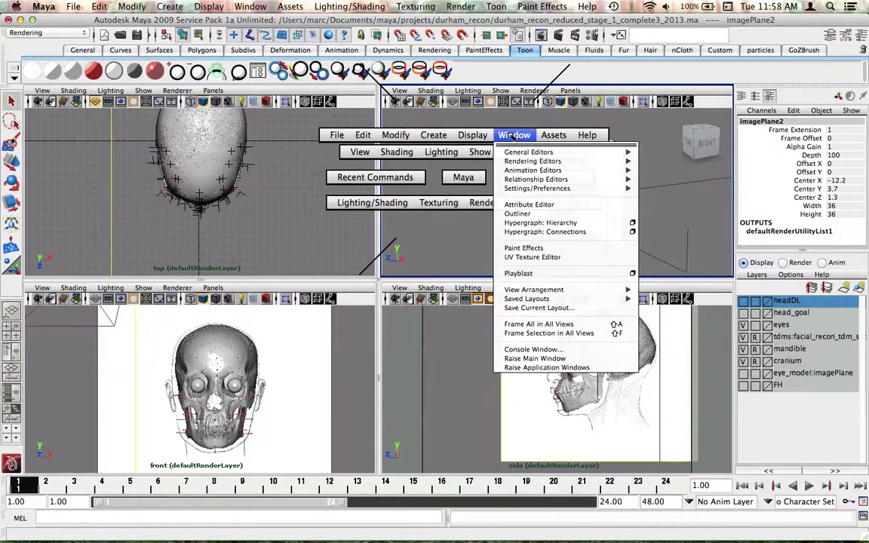
mouse_move(543, 161)
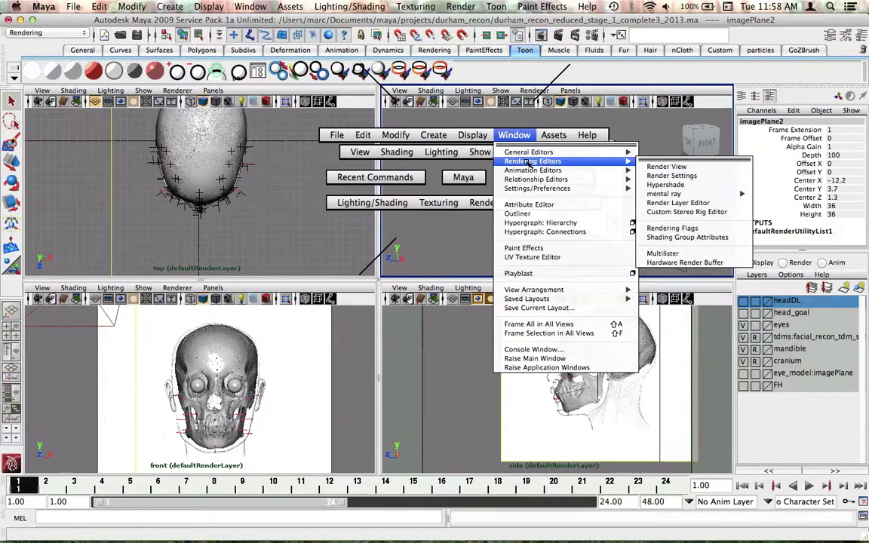
click(671, 189)
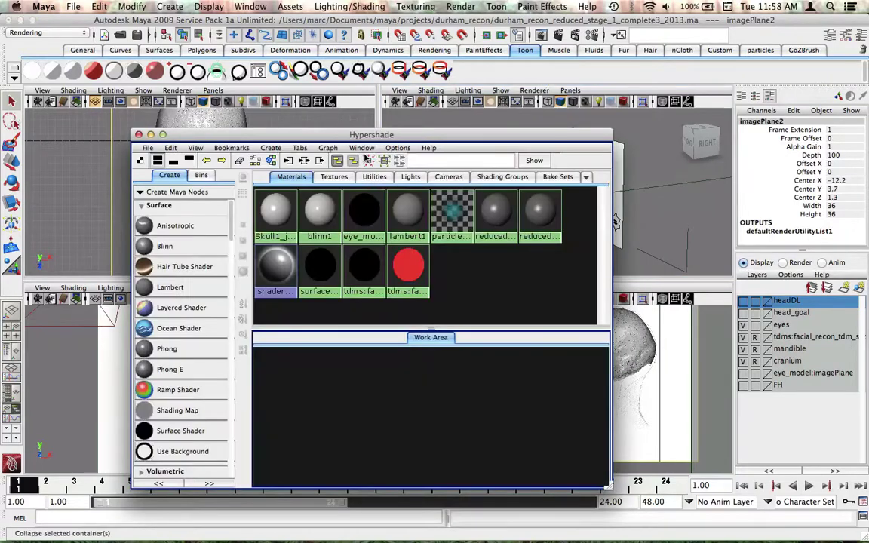
click(446, 178)
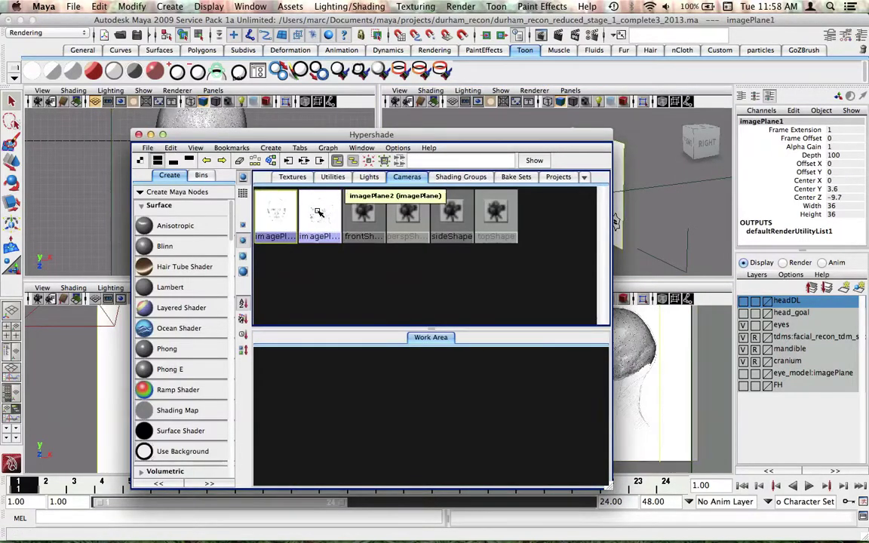
click(318, 213)
key(Delete)
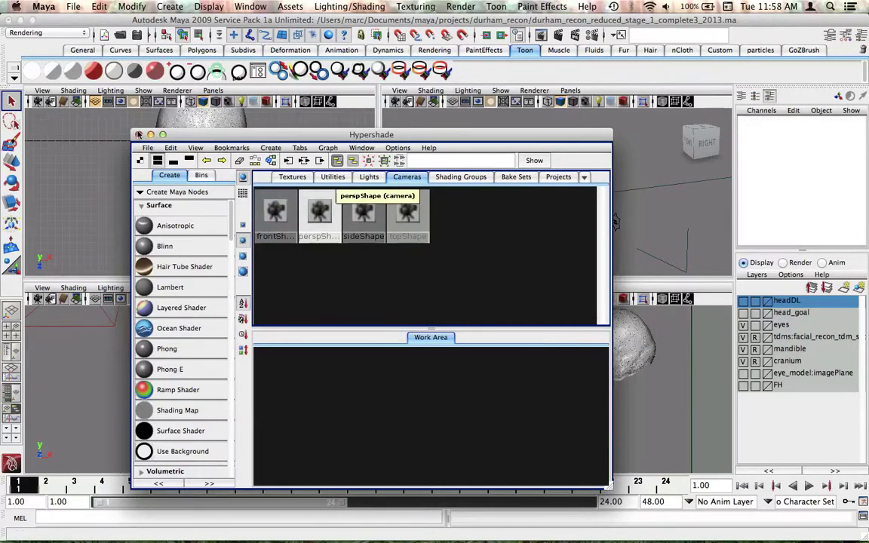
click(138, 134)
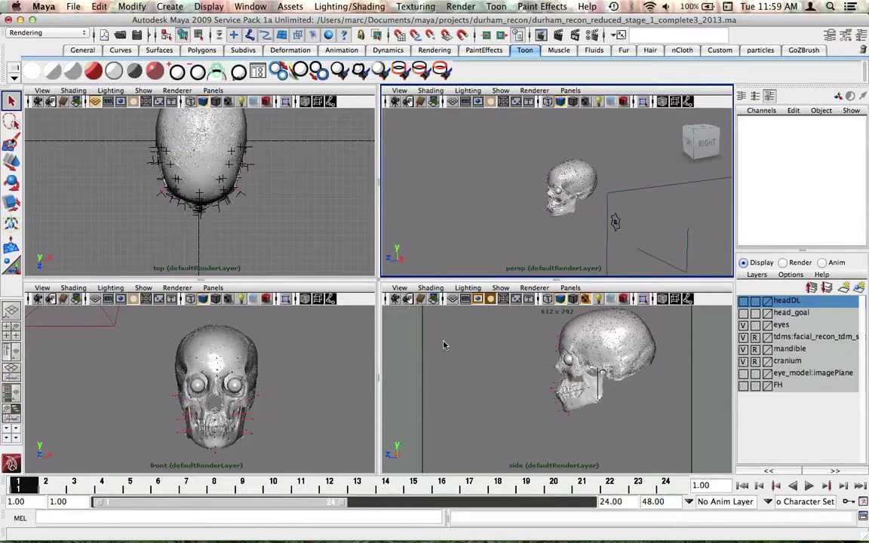
- Bring up the File > Project > Set dialog
click(73, 7)
key(space)
click(119, 132)
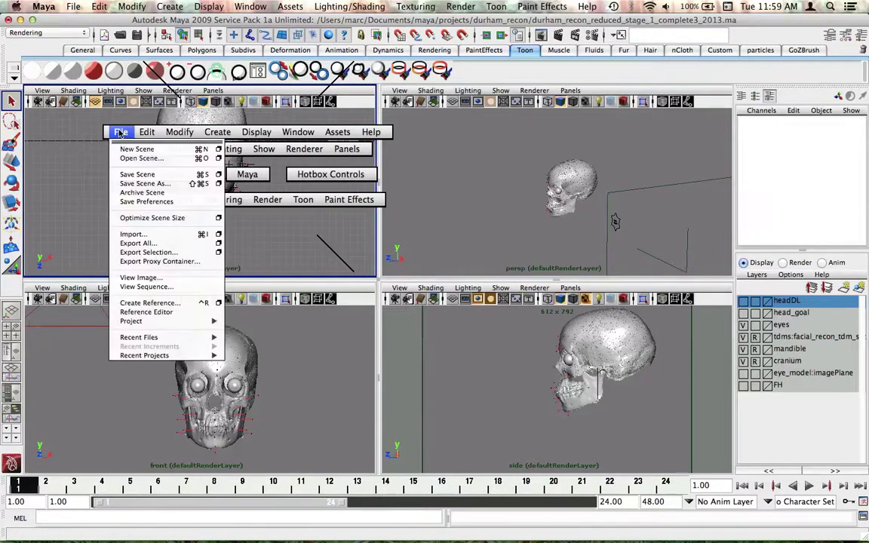
mouse_move(157, 323)
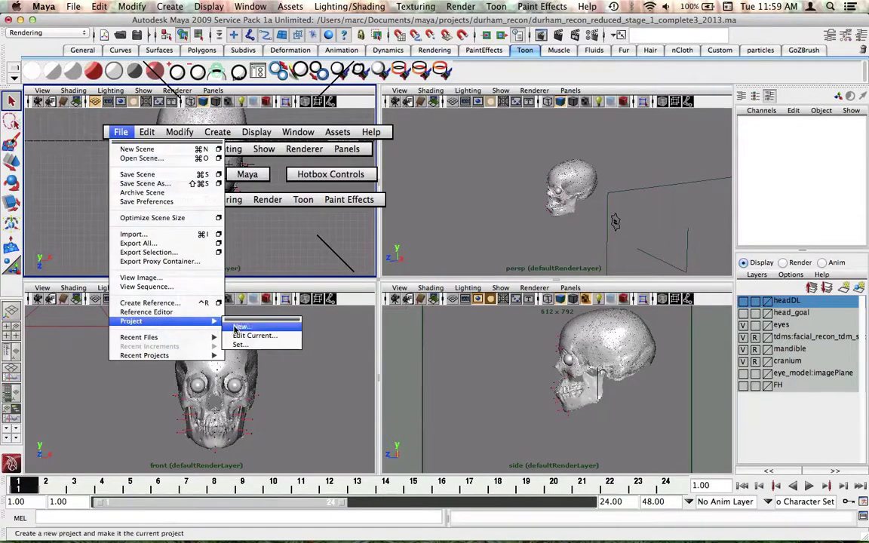
click(240, 344)
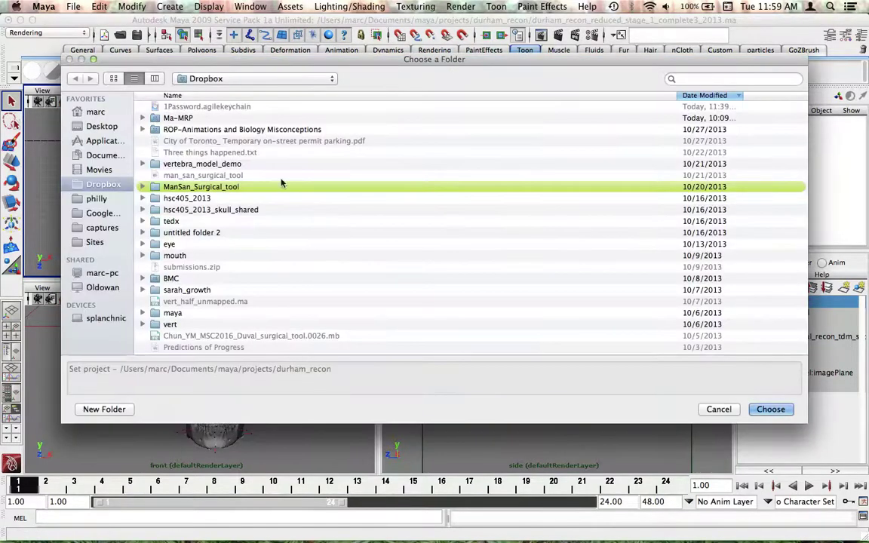
key(space)
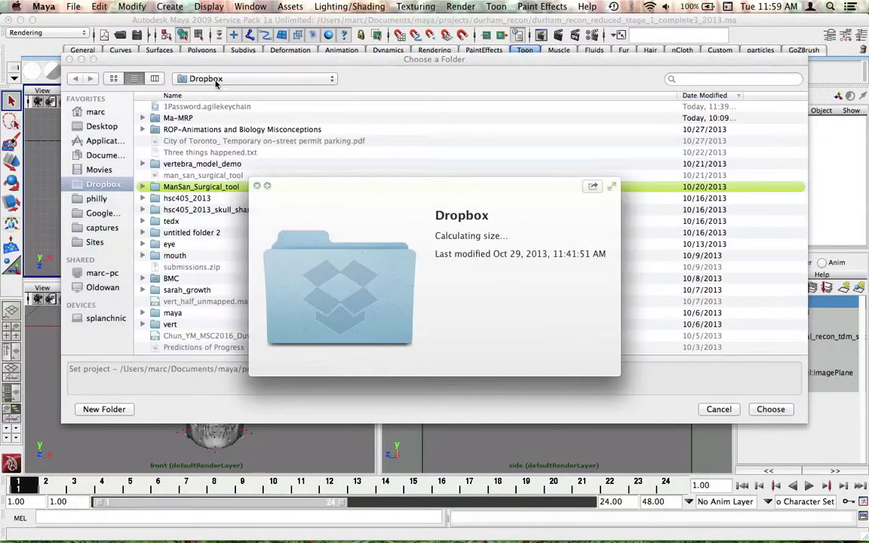
click(257, 186)
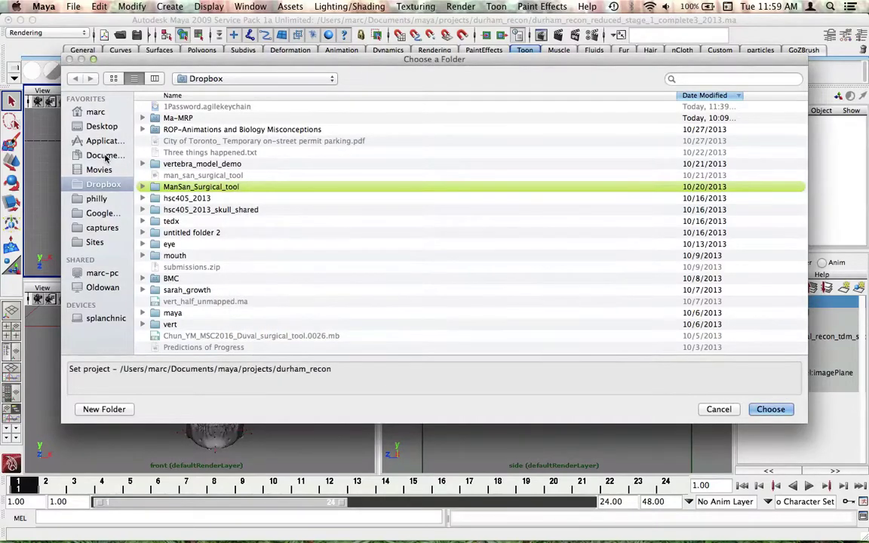
- Choose durham_recon under Documents > maya > projects as the current project
click(104, 155)
click(154, 79)
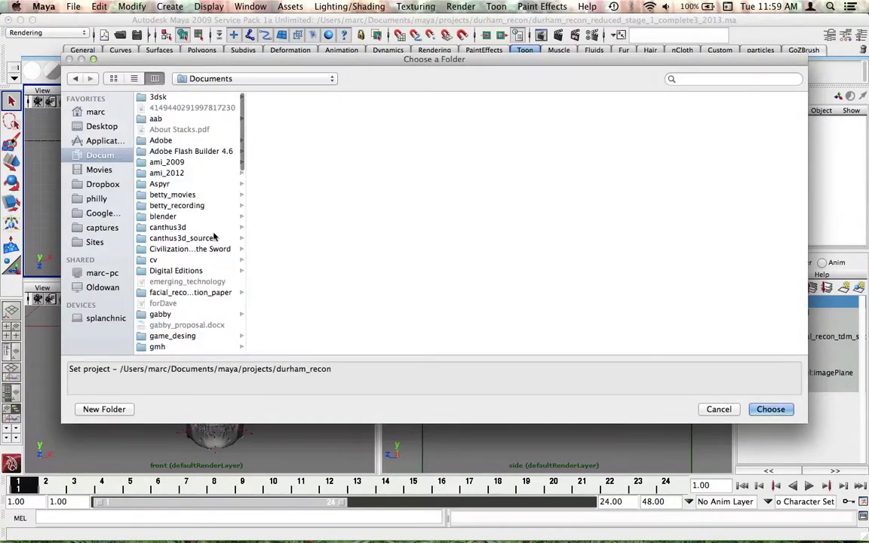
scroll(198, 273, down, 3)
scroll(201, 273, down, 10)
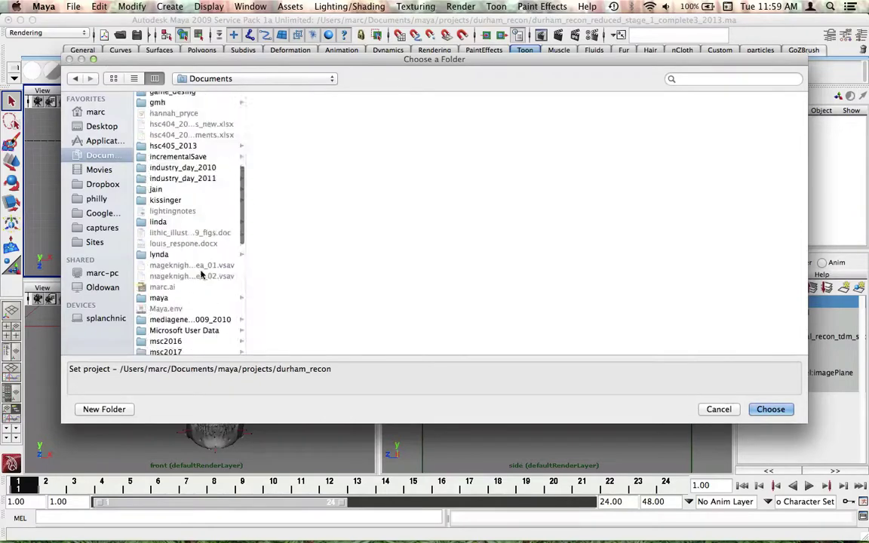
click(167, 182)
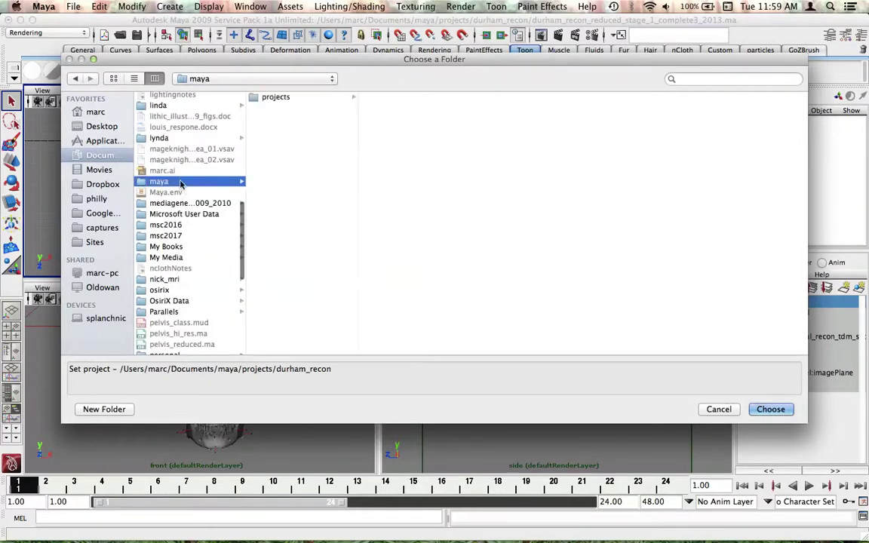
click(276, 97)
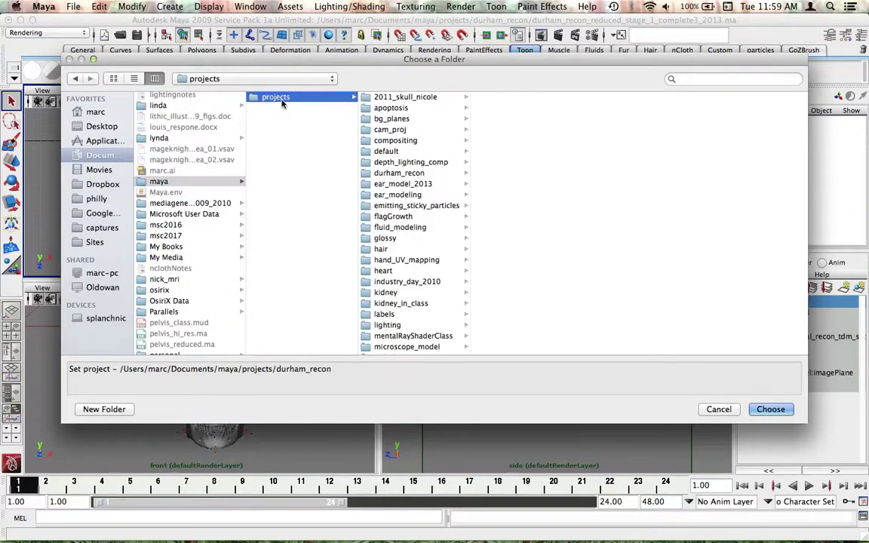
click(399, 173)
click(771, 410)
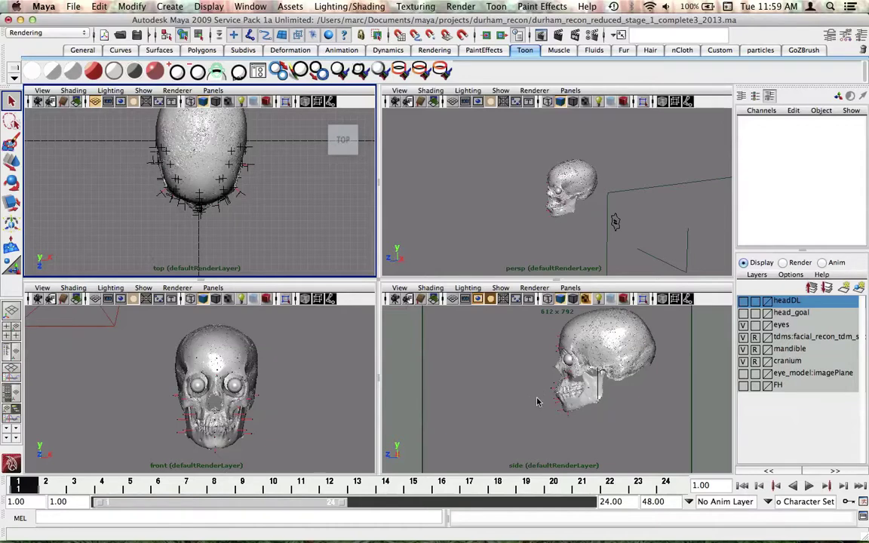
- Turn off the side view's resolution gate, then maximize the front view
alt+middle_drag(547, 387, 513, 399)
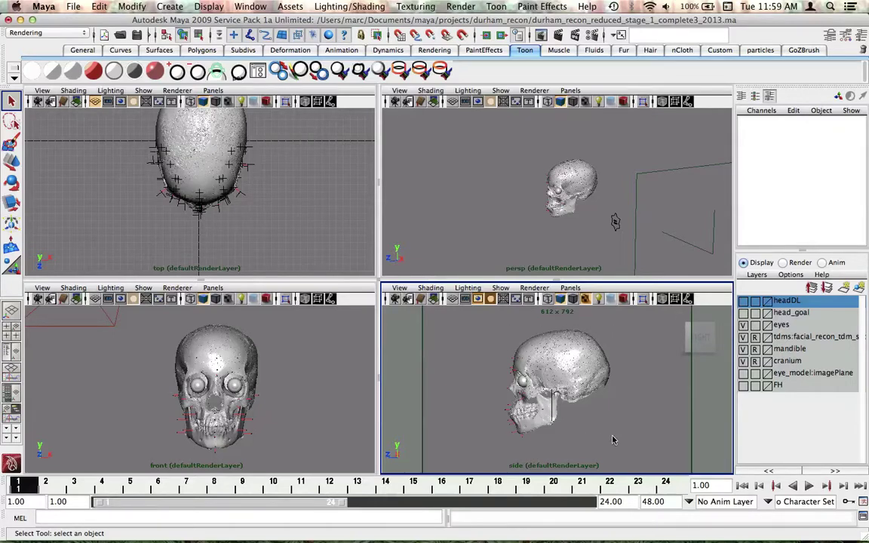
key(space)
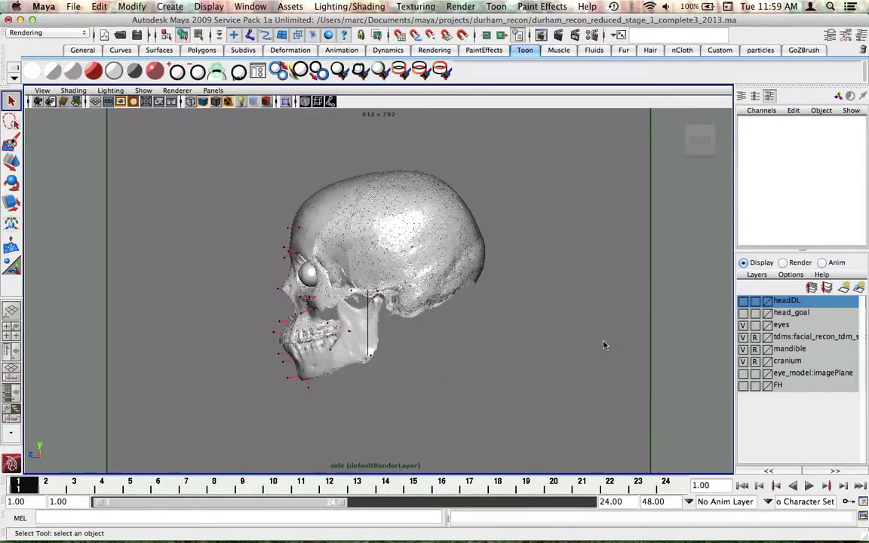
click(45, 92)
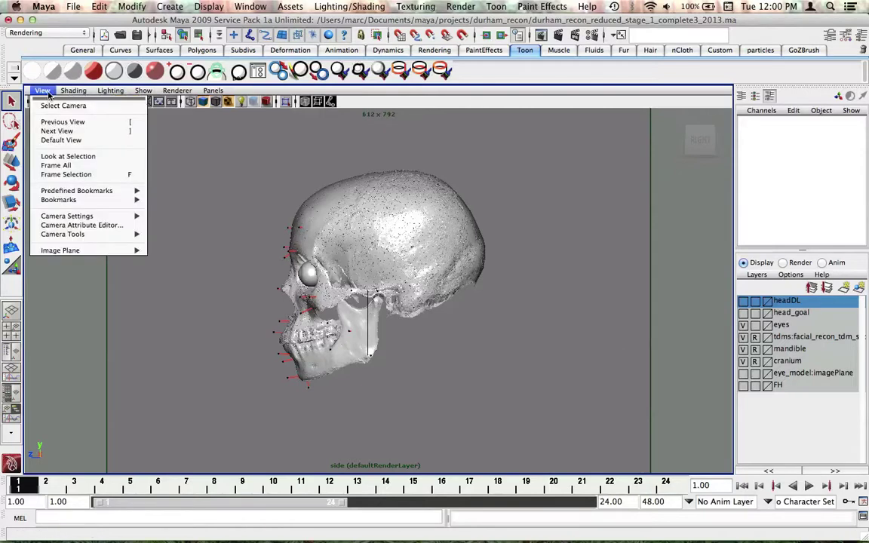
mouse_move(86, 219)
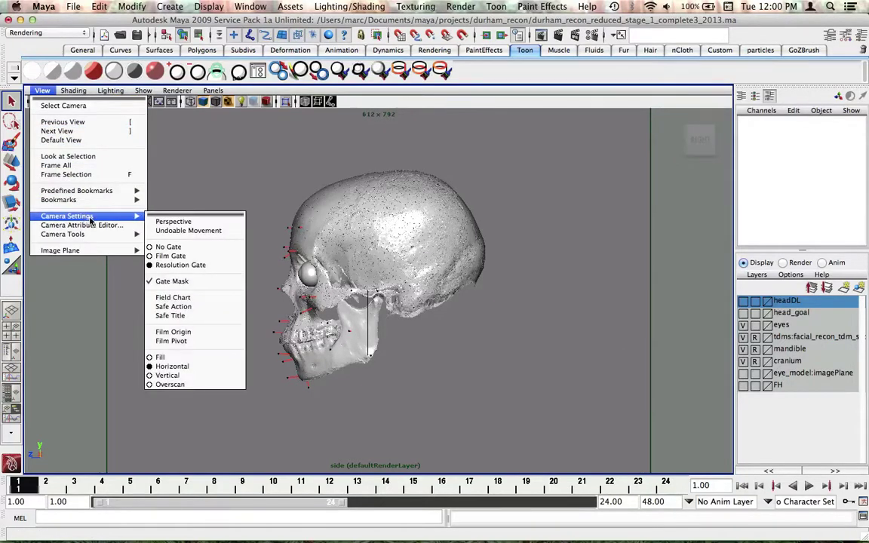
click(153, 246)
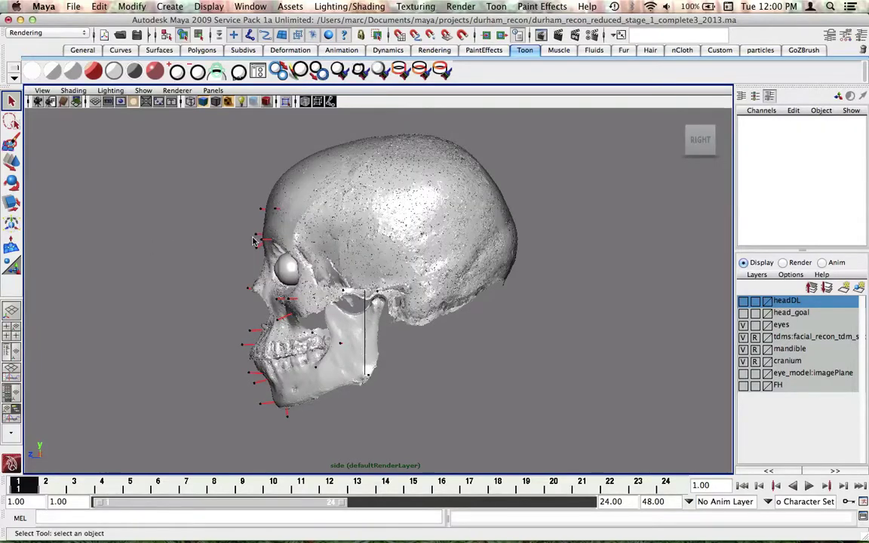
key(space)
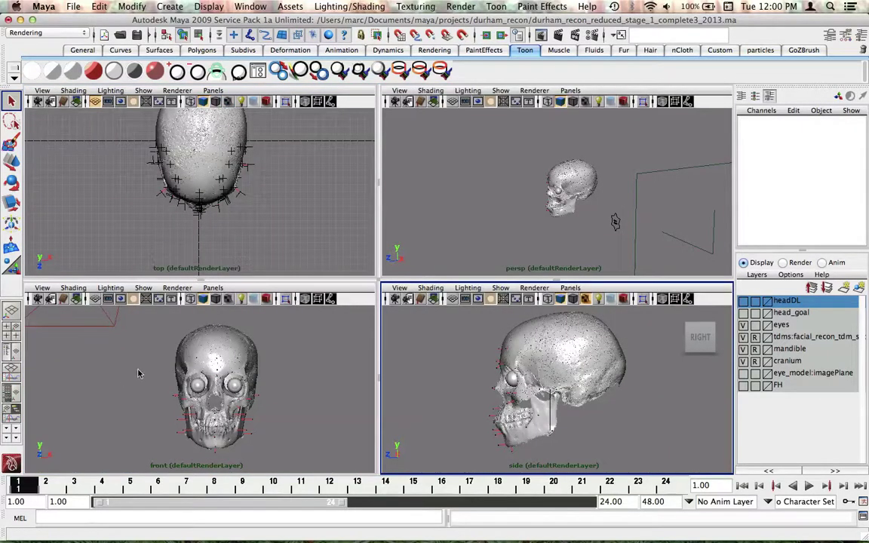
key(space)
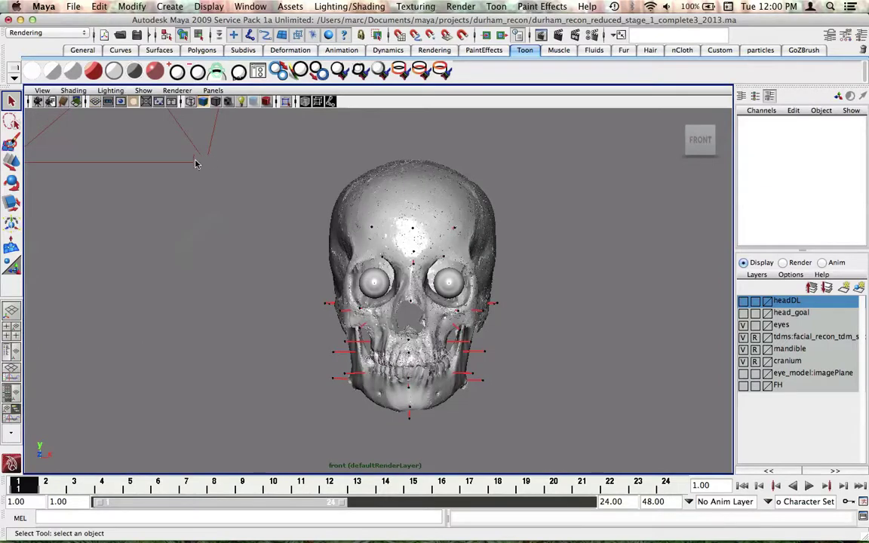
- Import durham_front.jpg as an image plane on the front camera
click(42, 90)
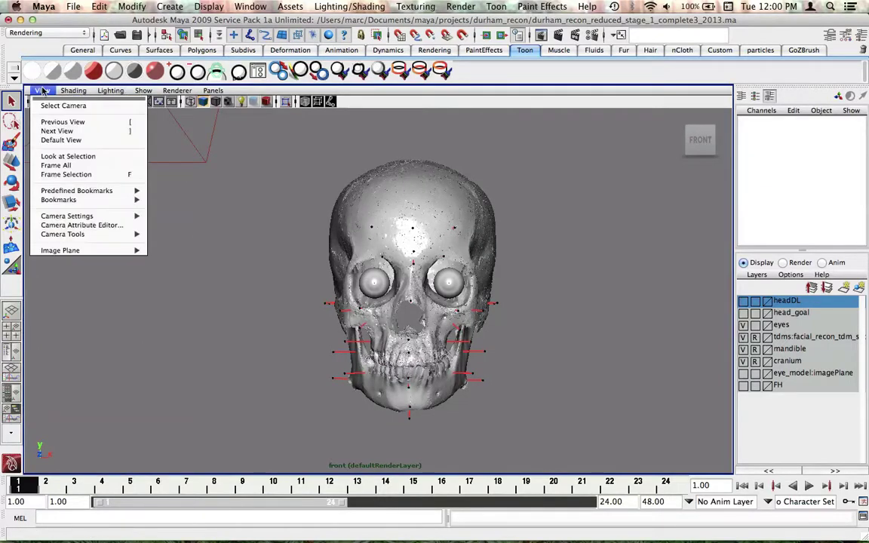
click(43, 91)
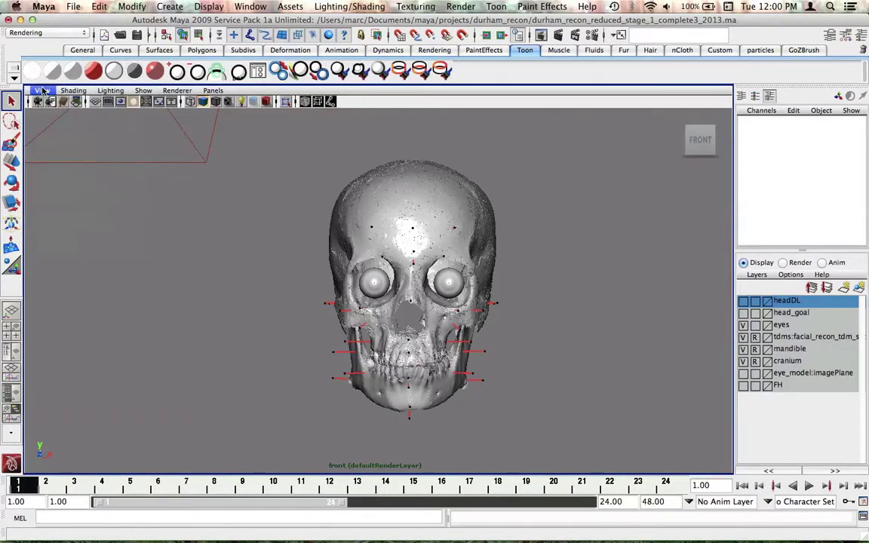
click(42, 91)
mouse_move(65, 249)
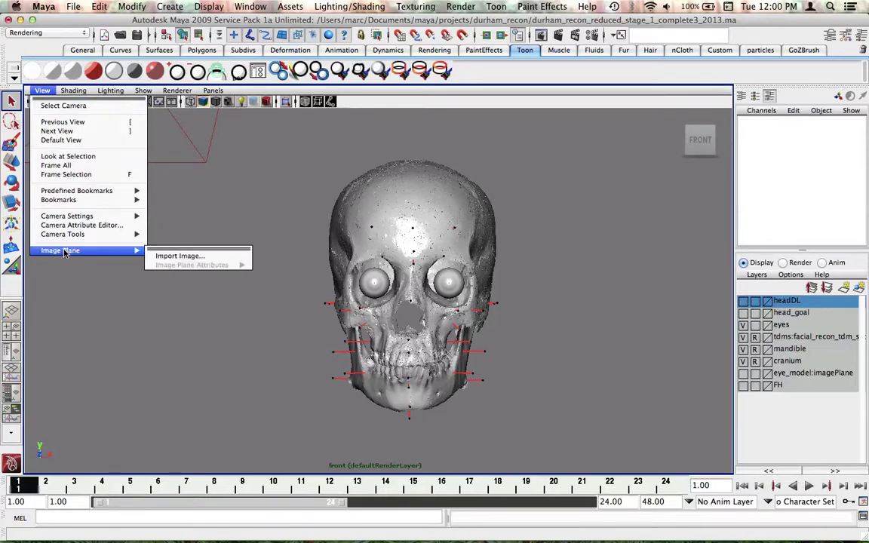
click(170, 254)
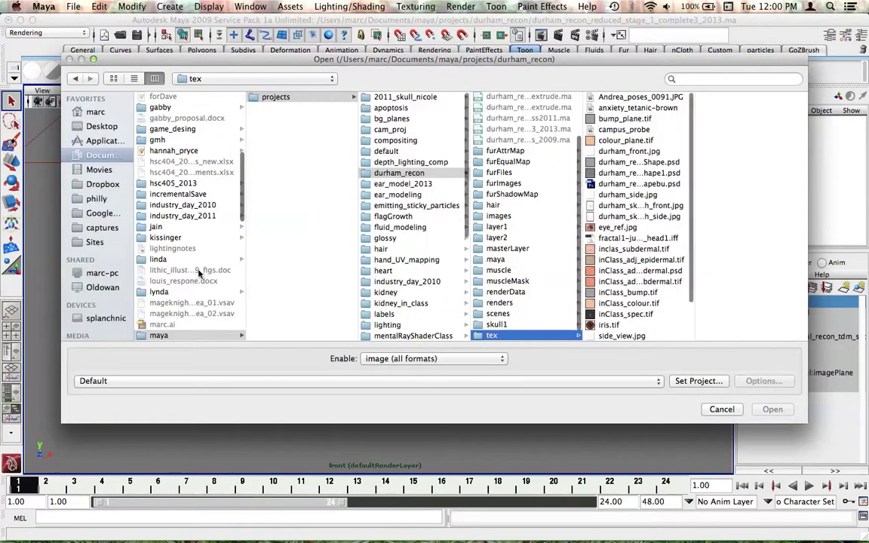
scroll(690, 173, down, 3)
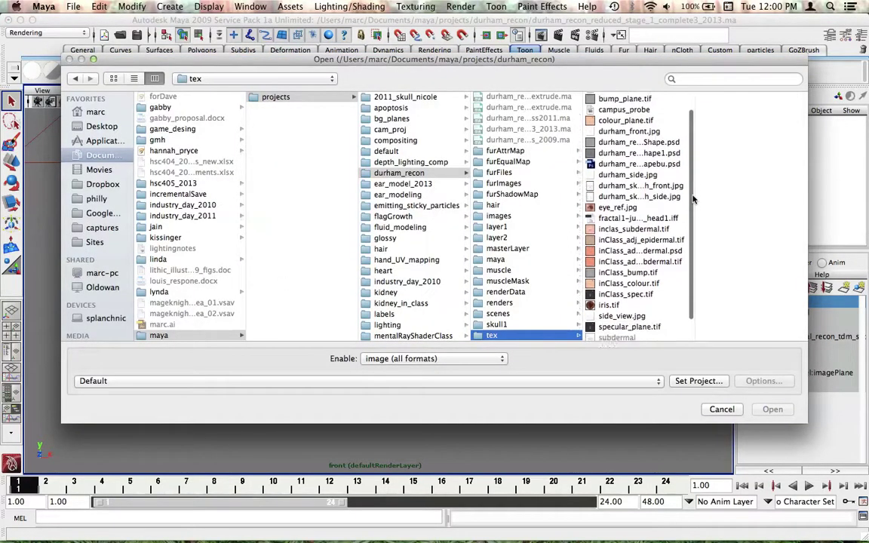
scroll(688, 154, up, 3)
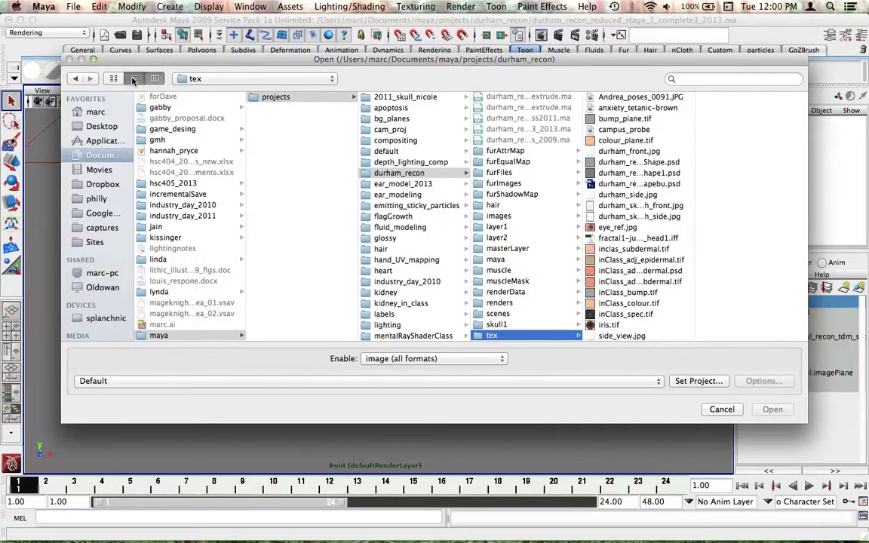
click(134, 79)
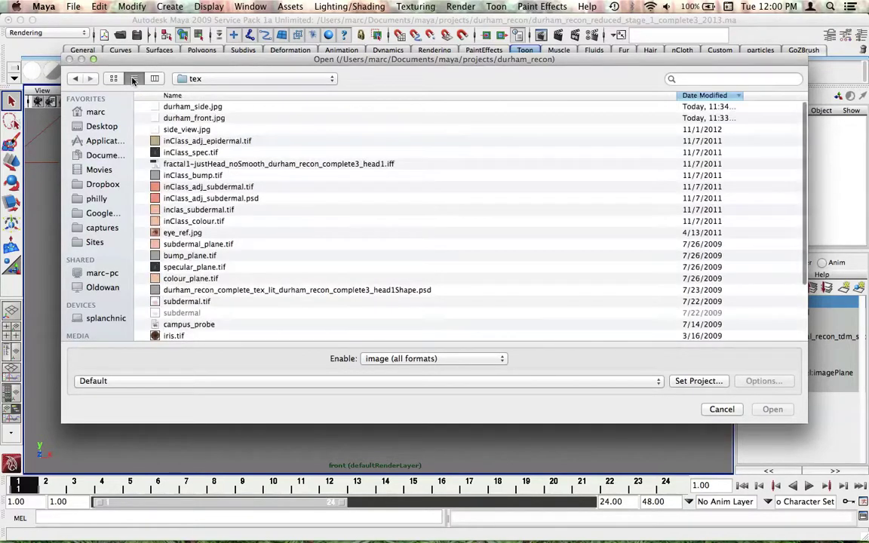
click(204, 119)
click(768, 409)
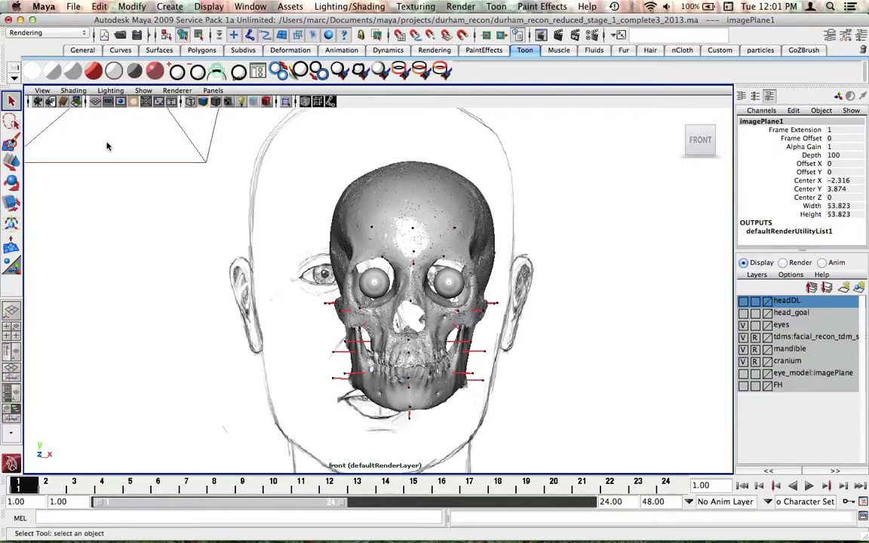
- Bring up imagePlane1's attributes from the front view's Image Plane menu
click(43, 90)
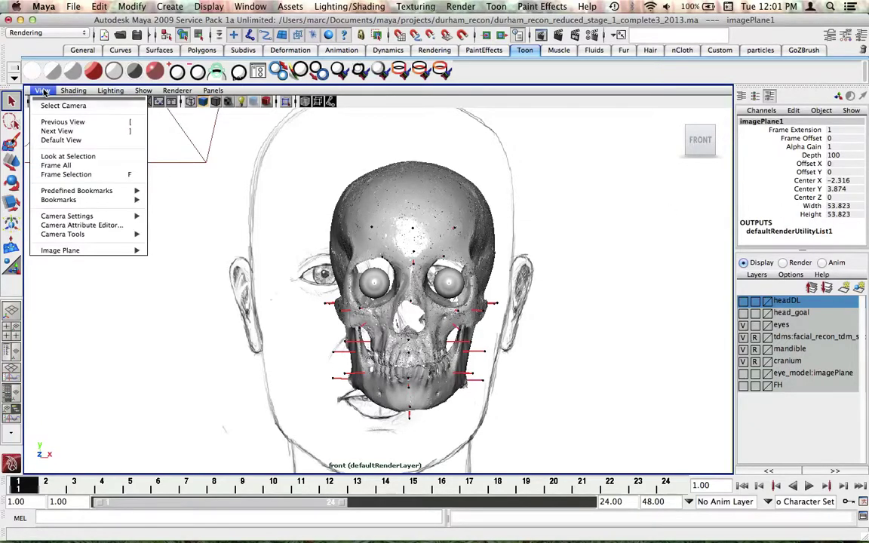
mouse_move(64, 250)
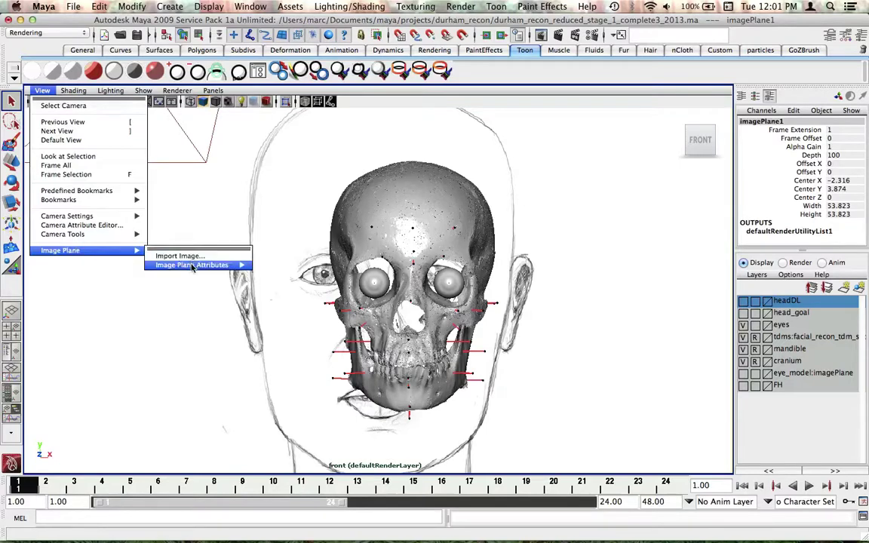
mouse_move(193, 266)
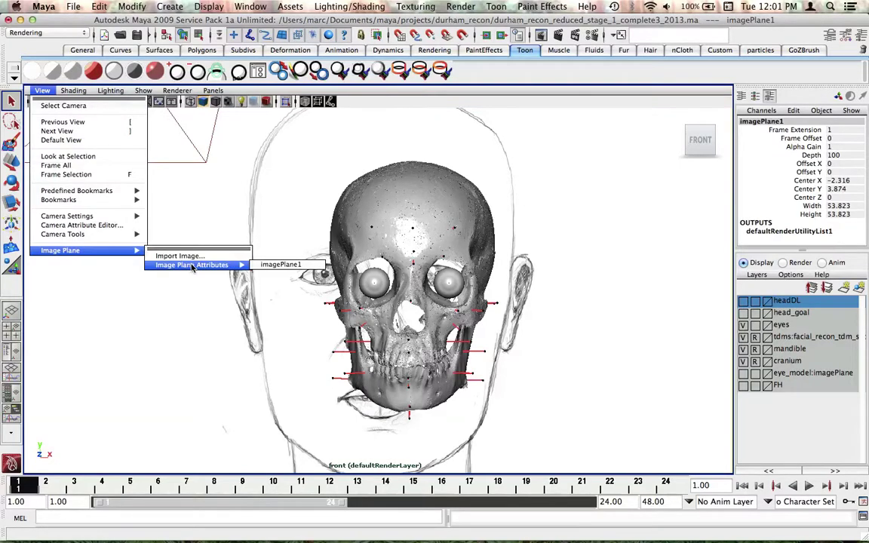
click(264, 266)
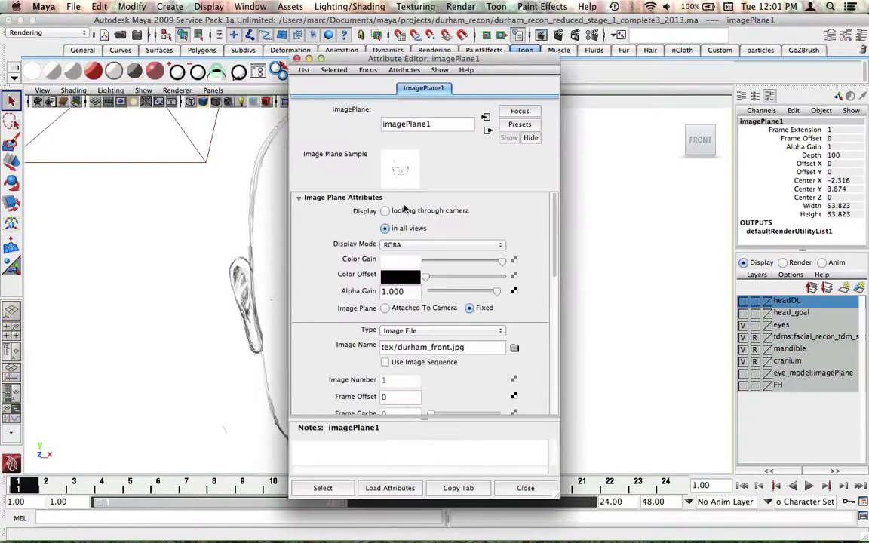
scroll(422, 249, down, 5)
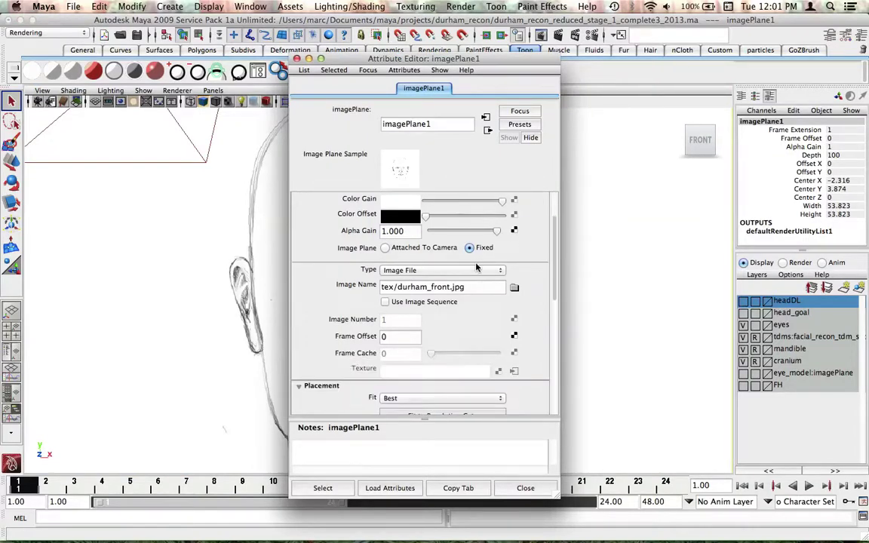
scroll(434, 291, down, 10)
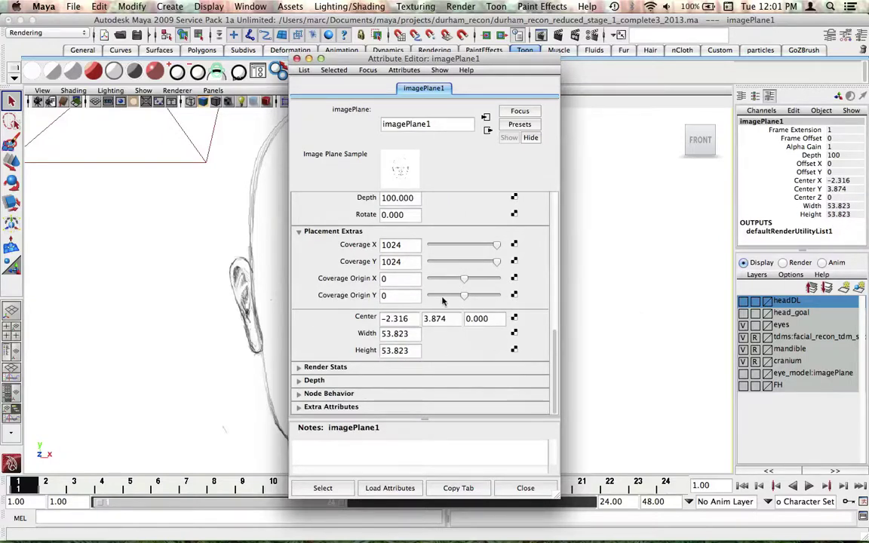
drag(443, 60, 606, 50)
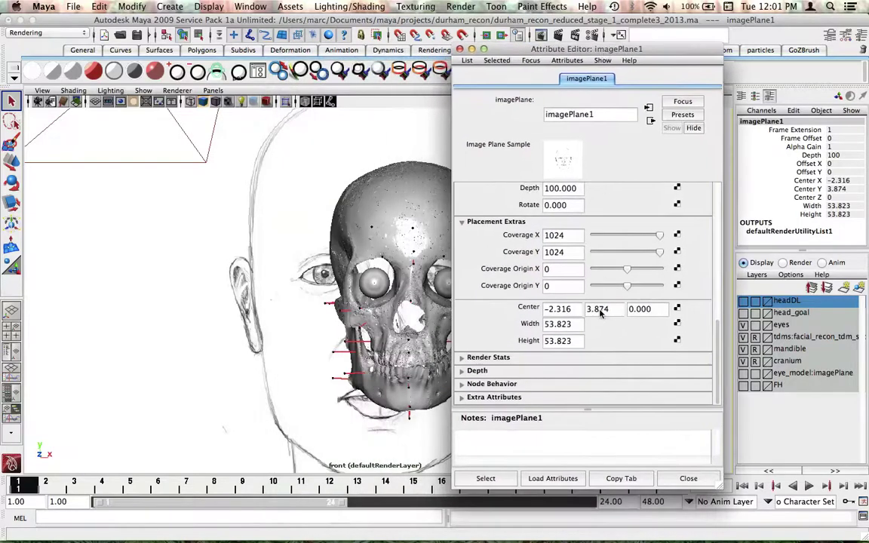
- Set imagePlane1's Width and Height to 36
double_click(575, 325)
text(3)
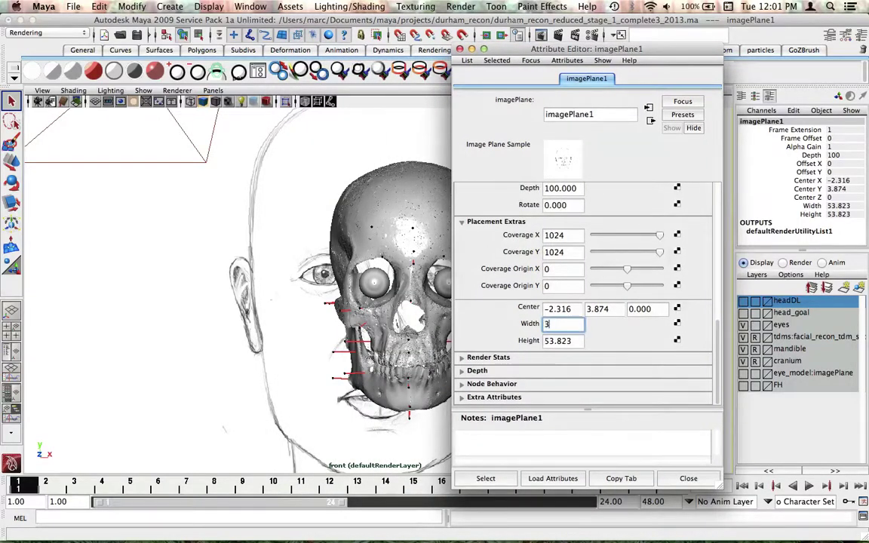
text(6)
key(Return)
key(3)
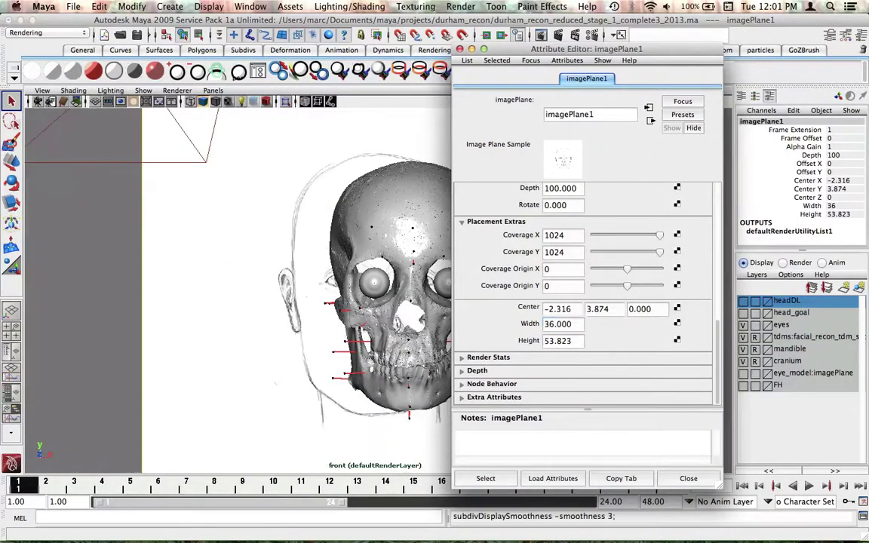
double_click(563, 344)
text(36.000)
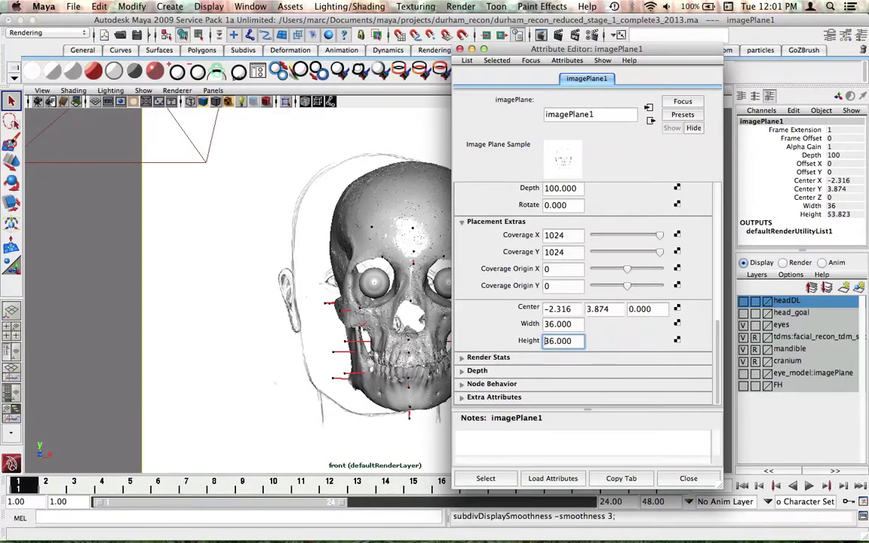
click(571, 324)
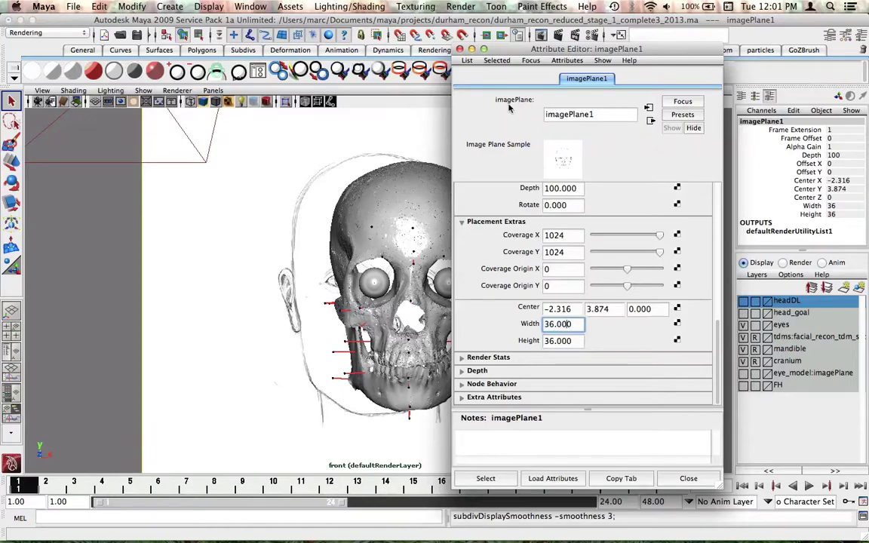
- Review the Center values, close the Attribute Editor and return to four views
drag(457, 49, 629, 132)
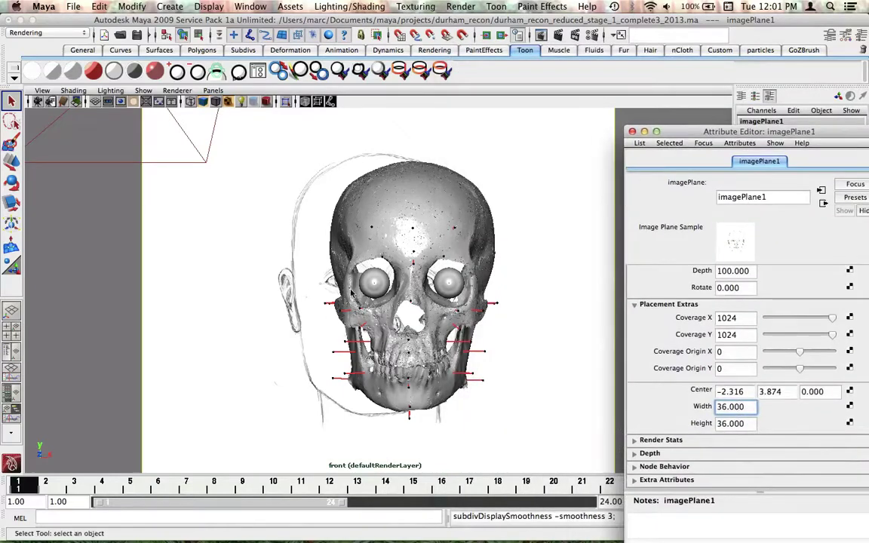
drag(684, 132, 80, 85)
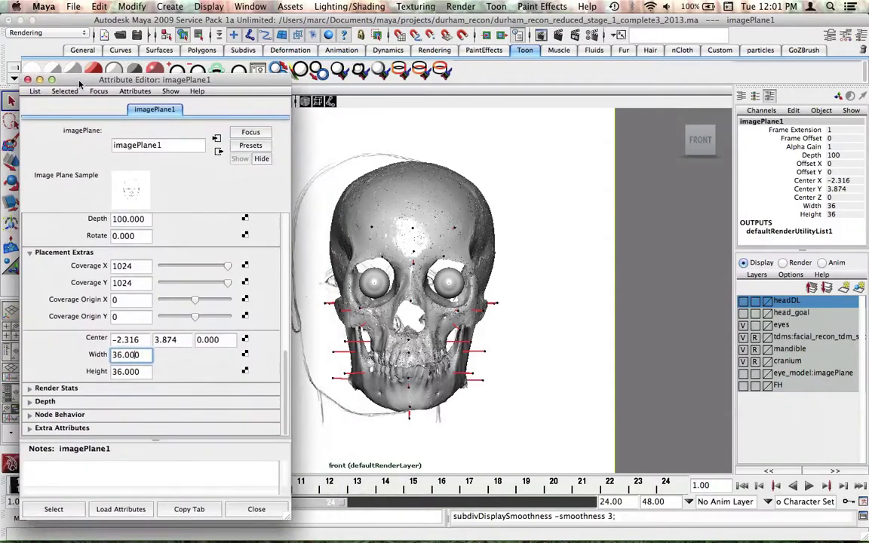
click(133, 339)
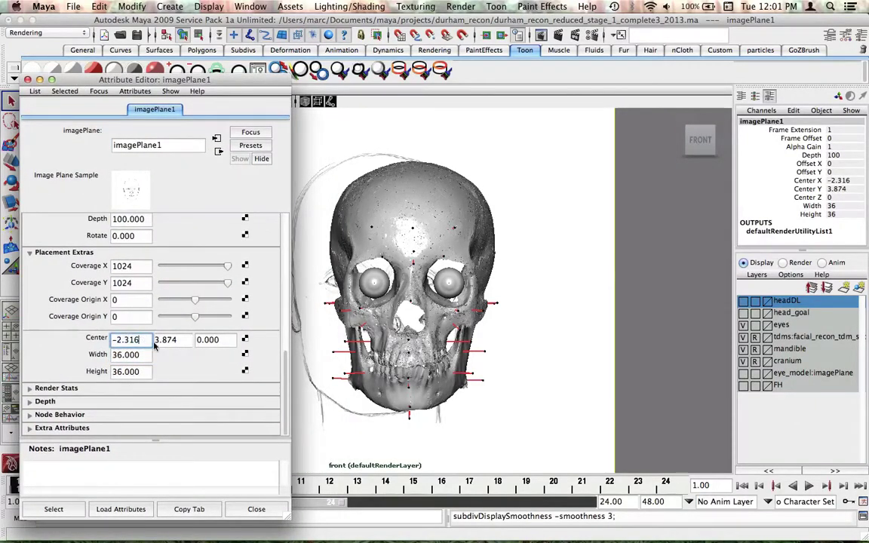
key(Tab)
key(Tab)
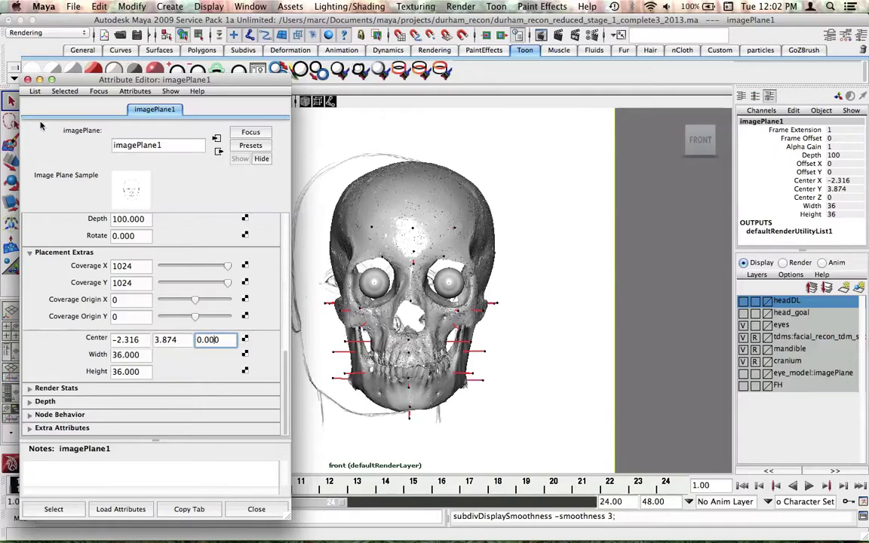
click(27, 80)
key(space)
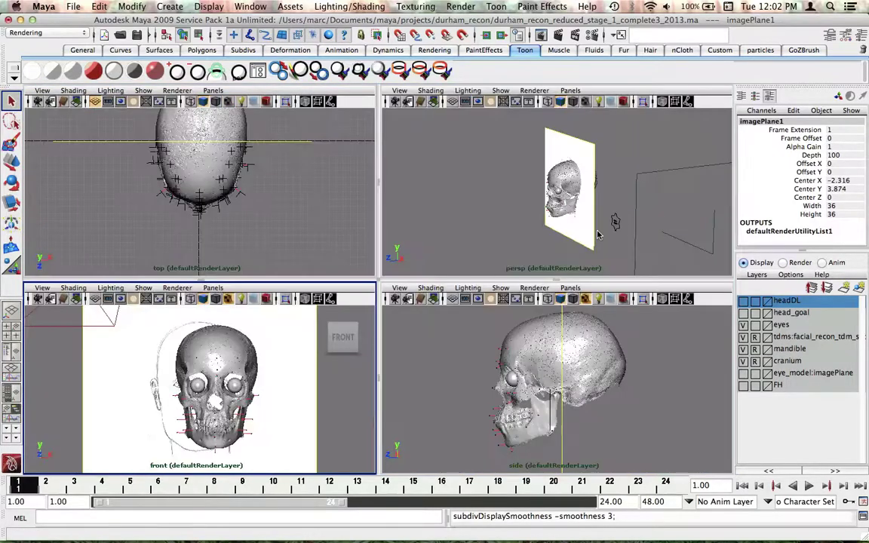
- Show imagePlane1's attributes in the Channel Box, then maximize the front view
key(space)
alt+drag(490, 226, 473, 219)
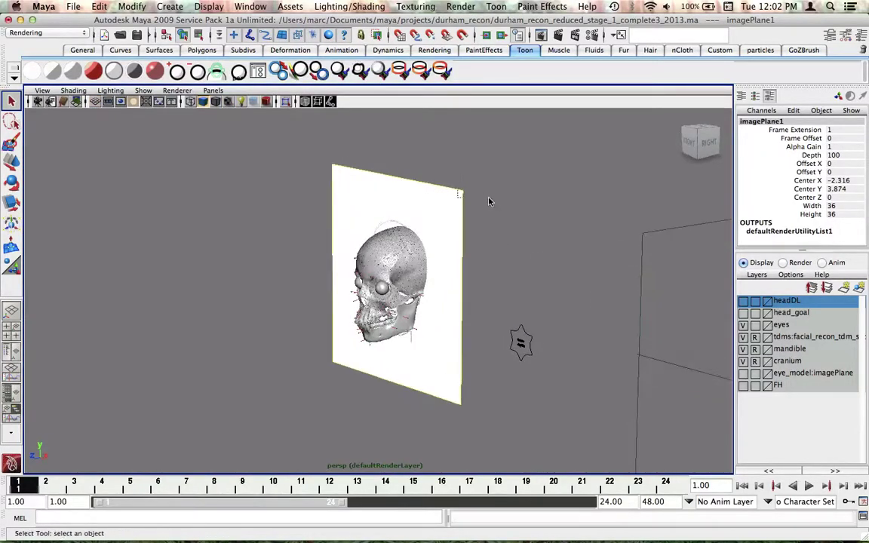
key(Up)
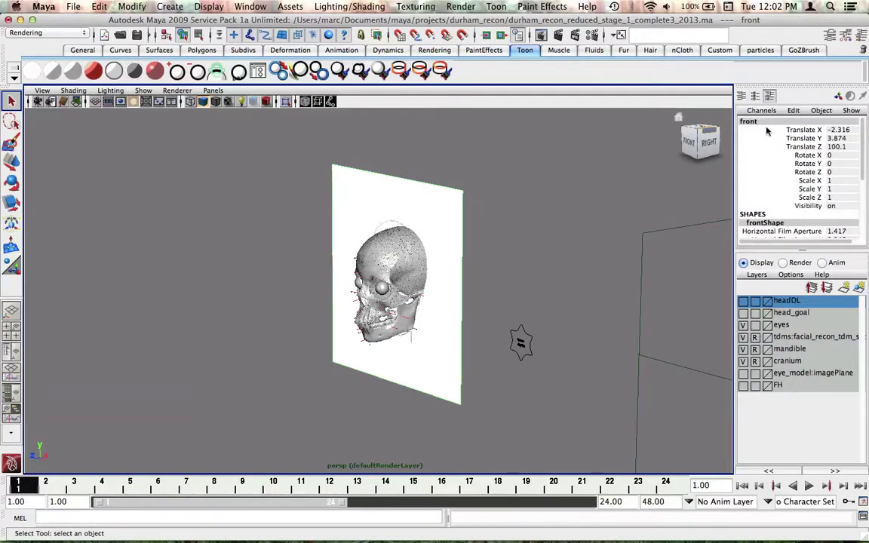
scroll(784, 147, down, 5)
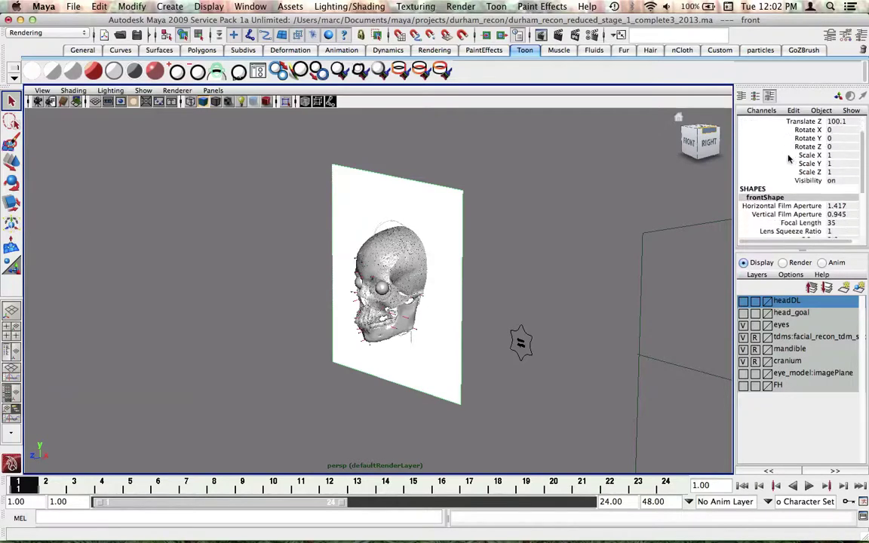
scroll(800, 173, down, 1)
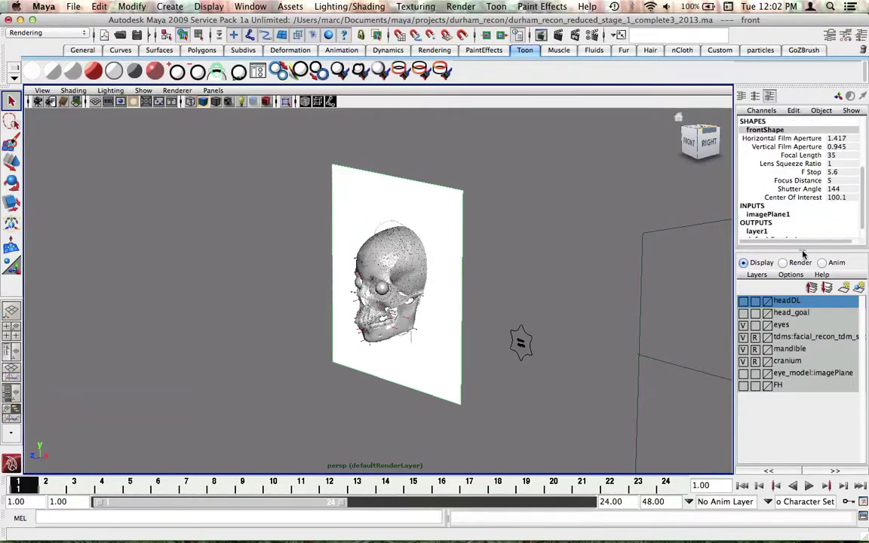
drag(803, 254, 802, 324)
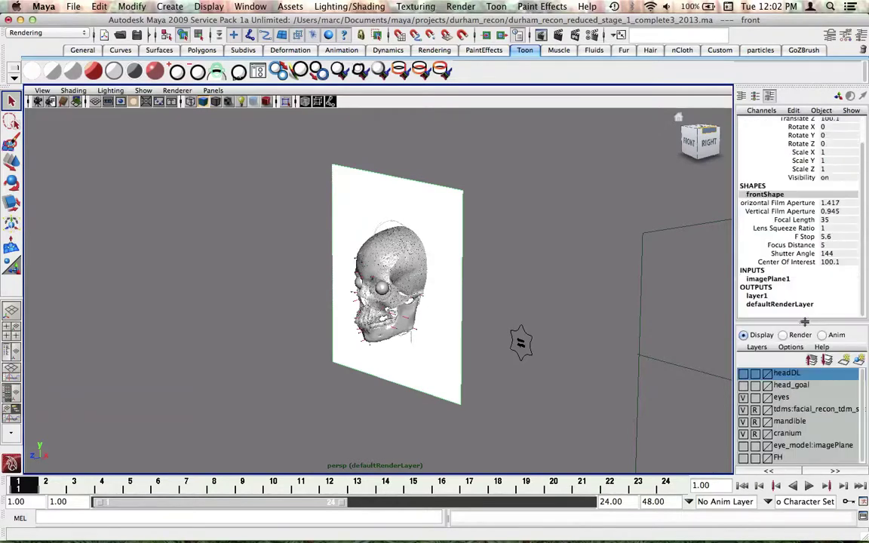
click(768, 279)
scroll(791, 257, down, 5)
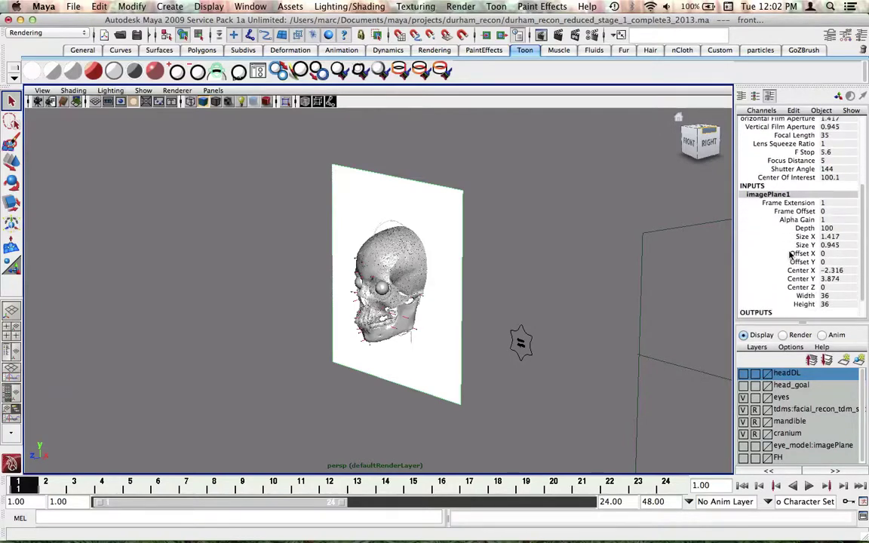
scroll(789, 258, down, 2)
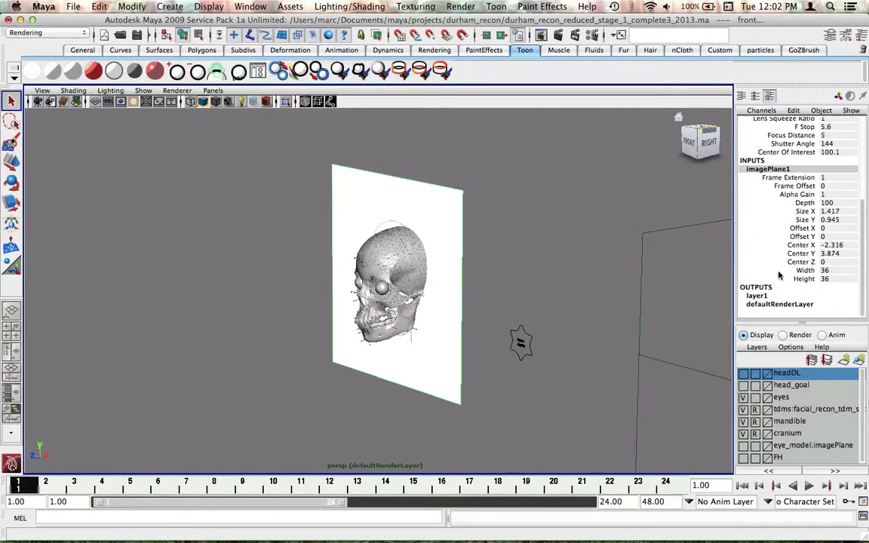
mouse_move(516, 287)
alt+mouse_down()
mouse_move(448, 302)
mouse_move(516, 291)
alt+mouse_up()
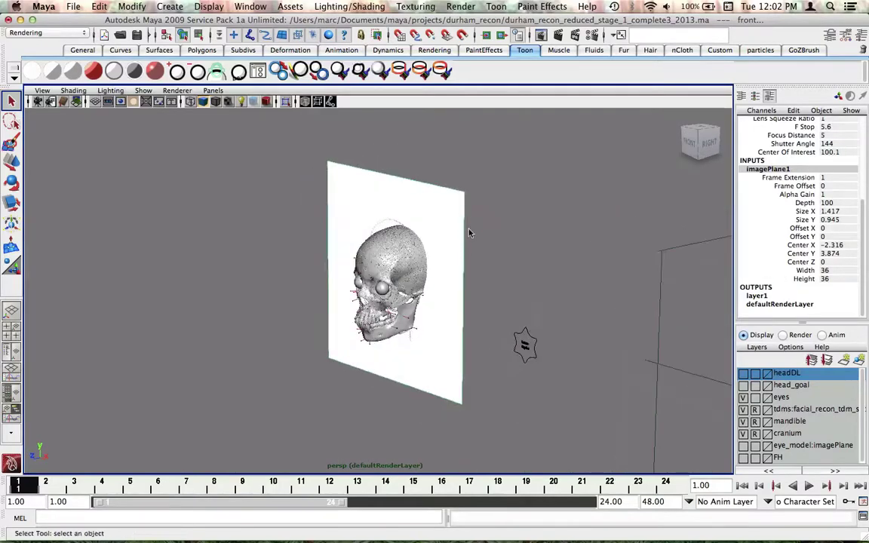
alt+drag(468, 232, 485, 261)
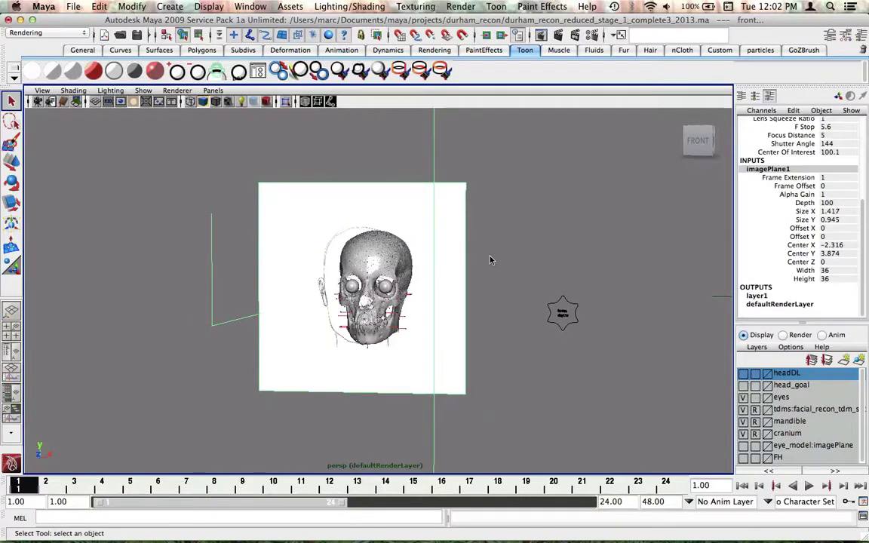
key(space)
key(space)
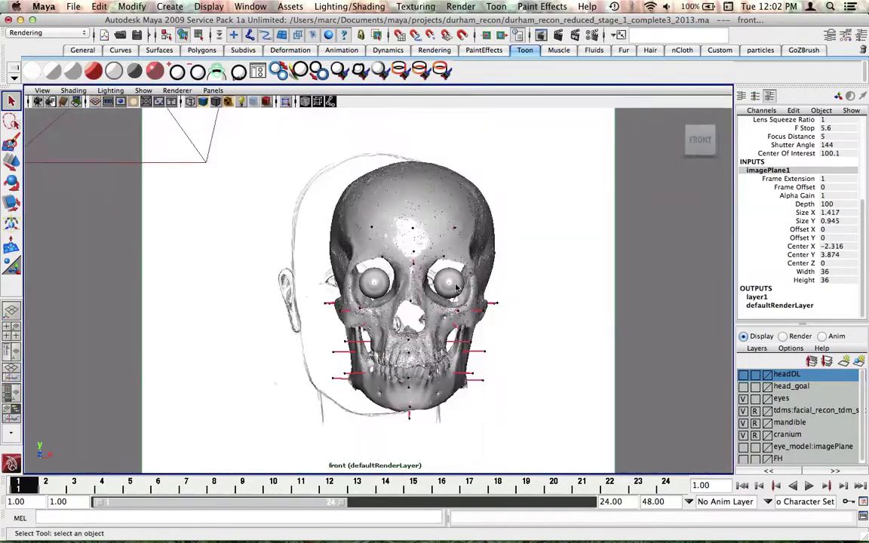
- Enter Center X 0 and Center Y 3.6 for imagePlane1 in the Channel Box
scroll(455, 287, down, 3)
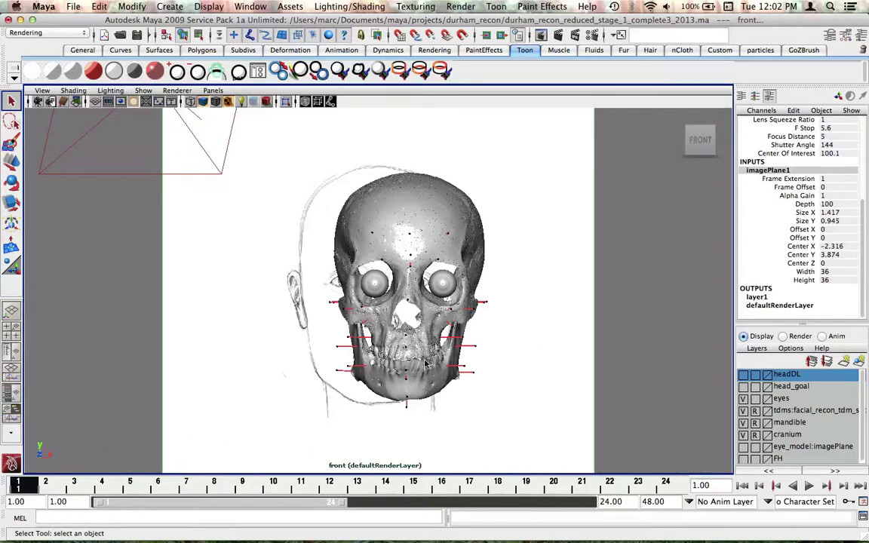
double_click(839, 248)
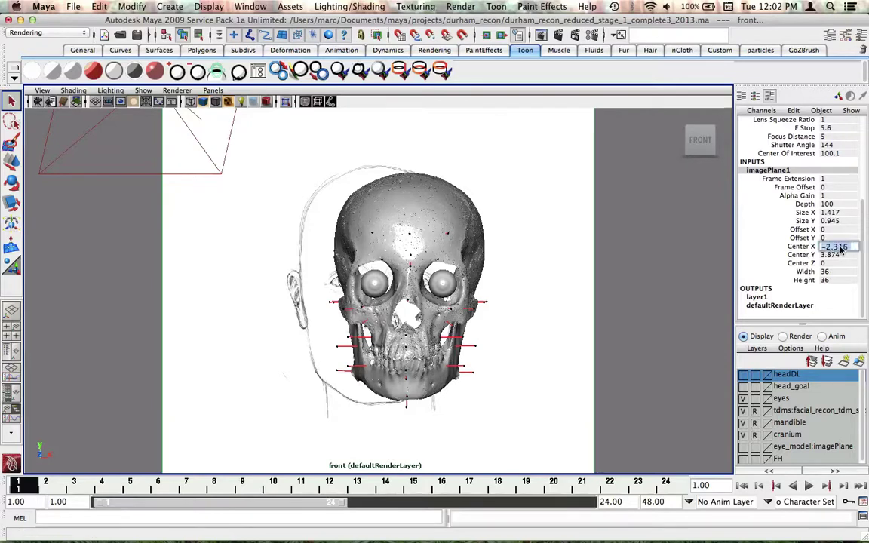
text(0)
key(Return)
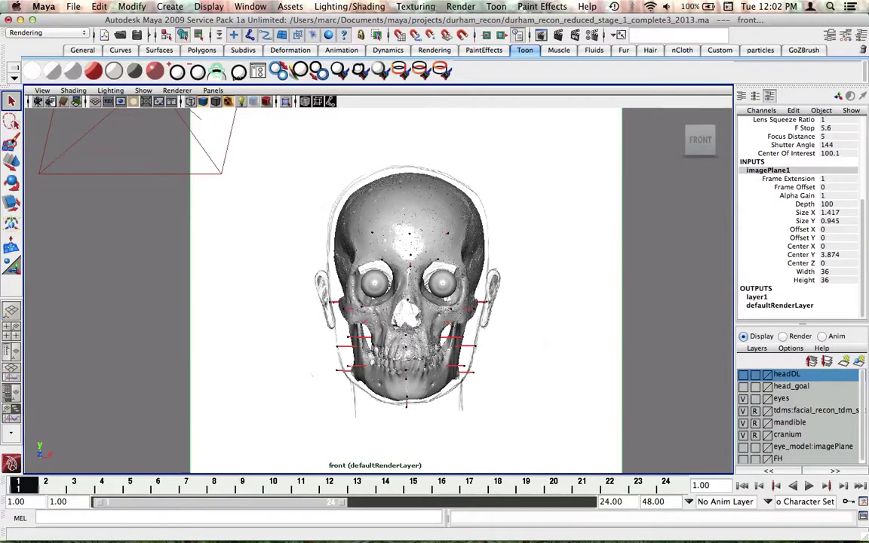
double_click(842, 257)
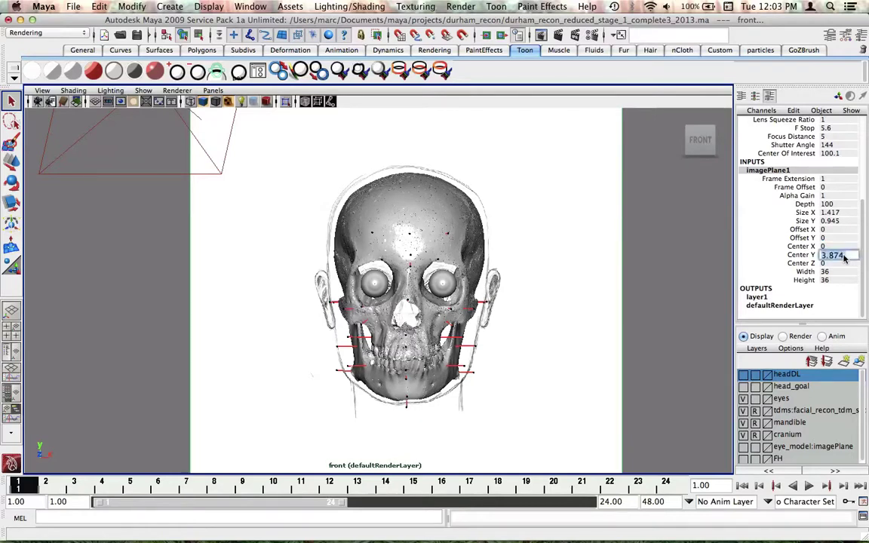
text(3.6)
key(Return)
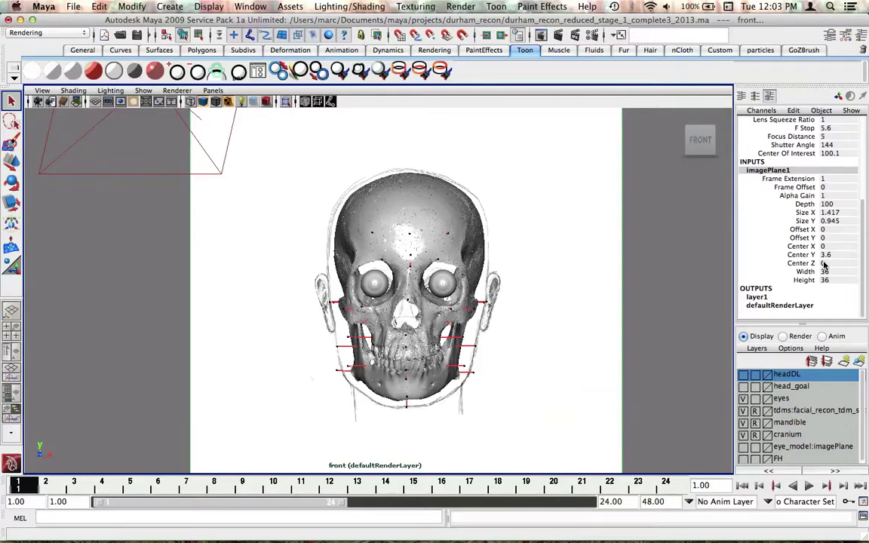
- Set imagePlane1's Center Z to -12 from the maximized perspective view
key(space)
key(space)
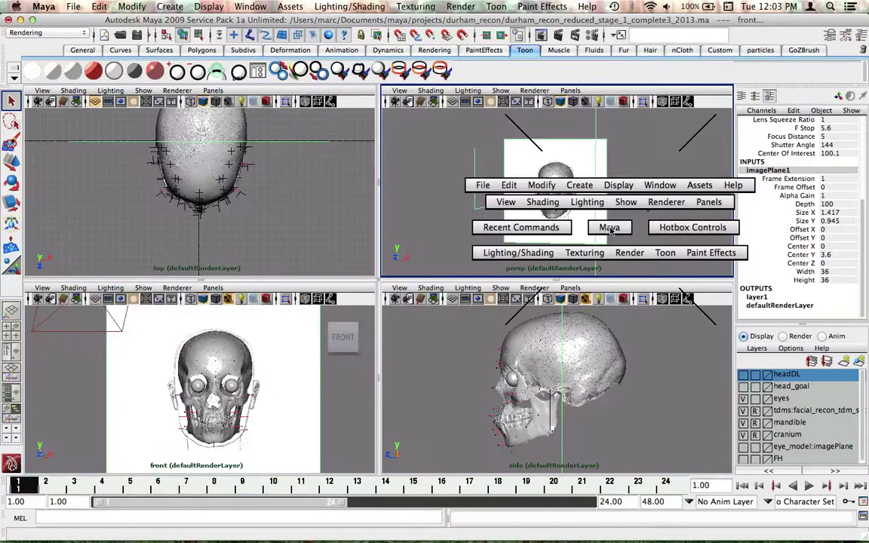
alt+drag(550, 236, 471, 244)
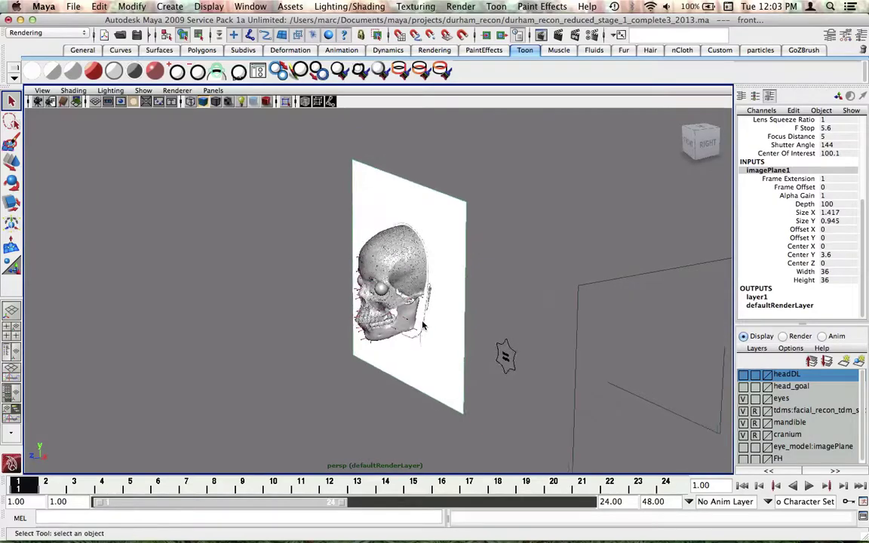
alt+drag(435, 319, 353, 333)
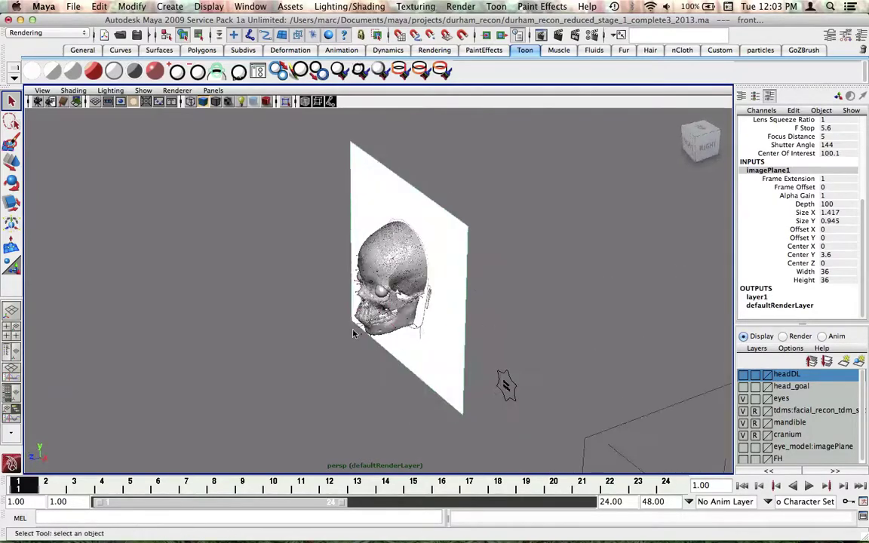
click(799, 264)
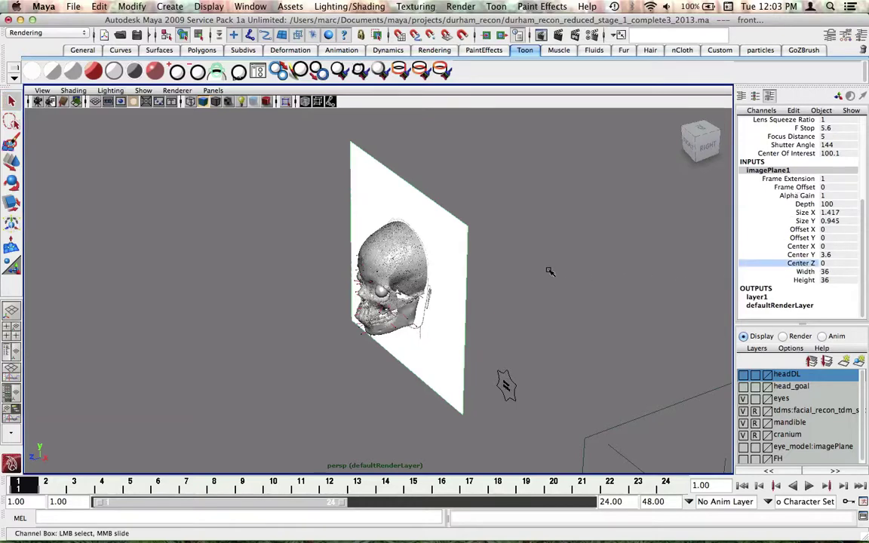
middle_drag(549, 271, 461, 276)
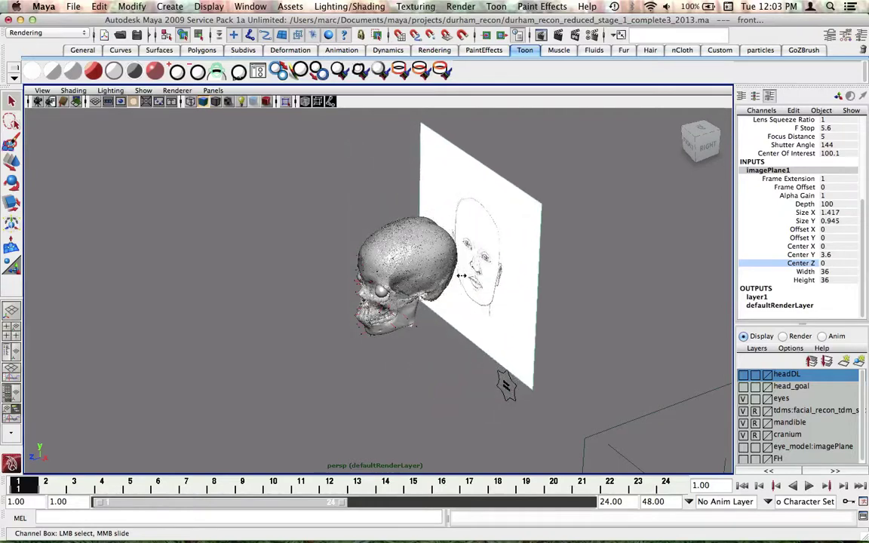
click(834, 263)
text(-12)
key(Return)
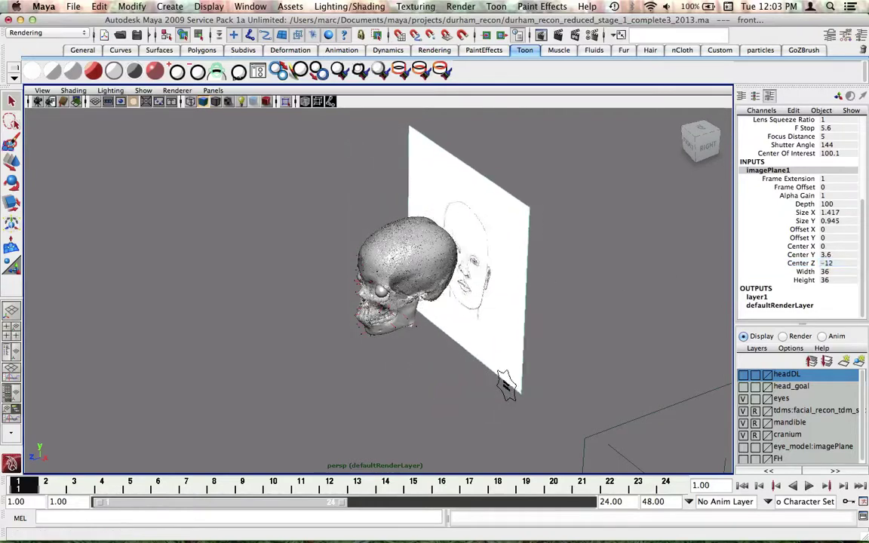
- Orbit around to verify the drawing sits behind the skull, then restore the layout
alt+drag(513, 310, 475, 267)
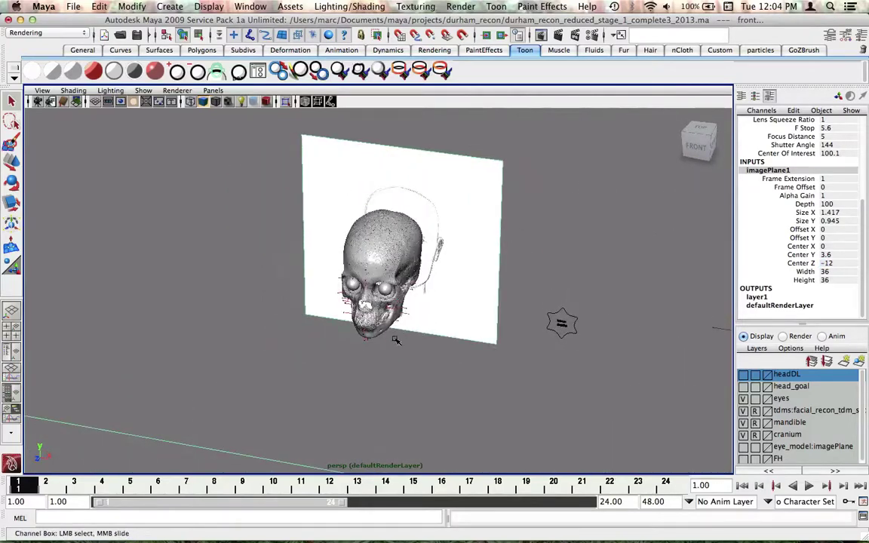
alt+drag(370, 305, 431, 340)
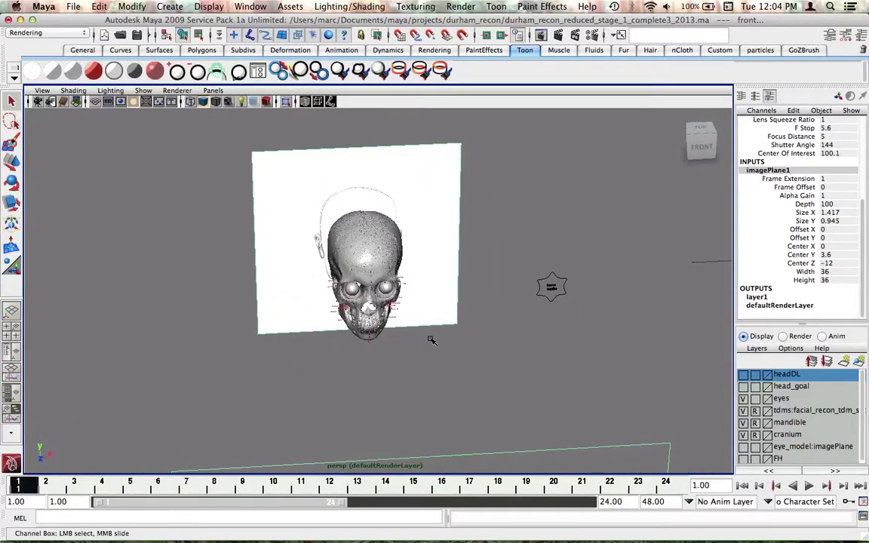
alt+drag(433, 259, 550, 307)
alt+drag(573, 298, 561, 309)
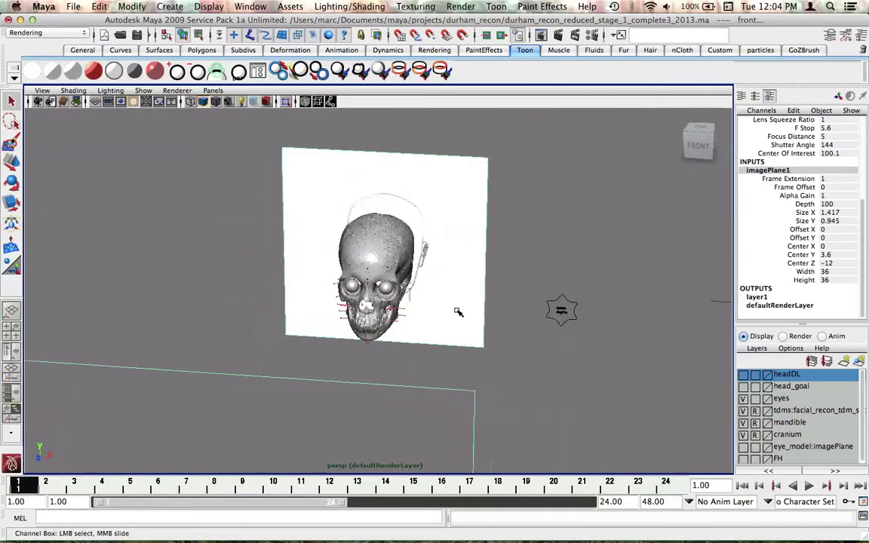
key(space)
- Maximize the side view and bring up its View menu
key(space)
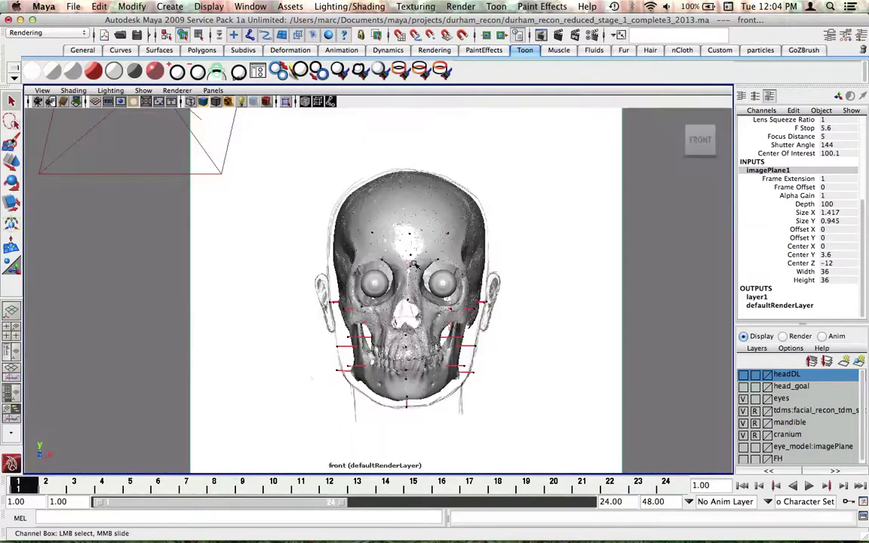
key(space)
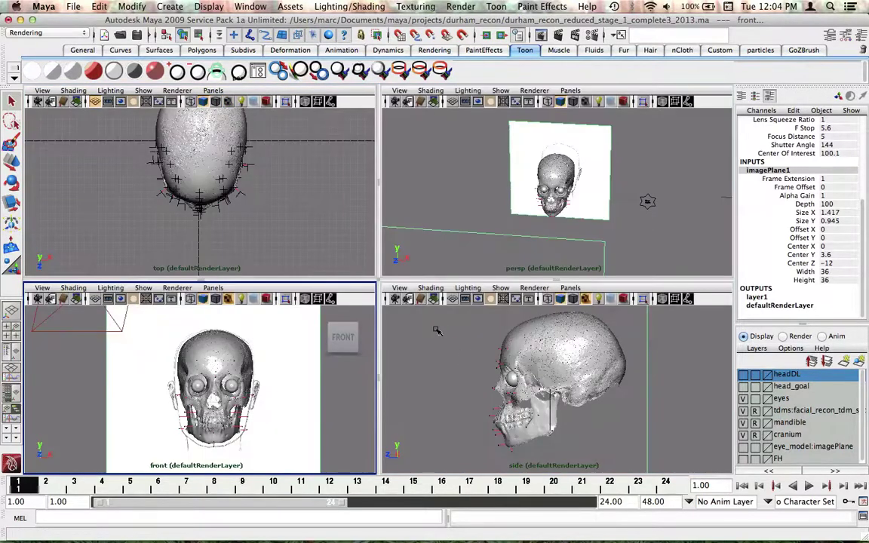
click(400, 288)
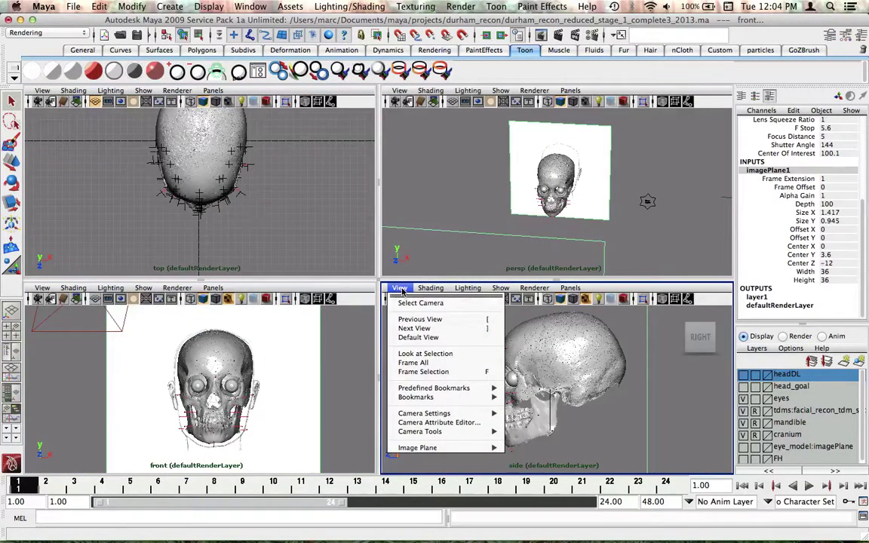
click(400, 289)
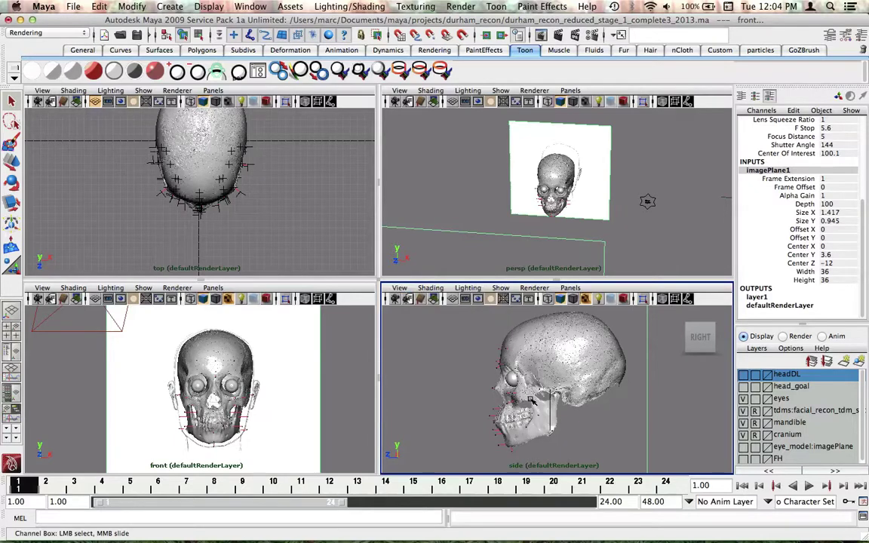
click(399, 288)
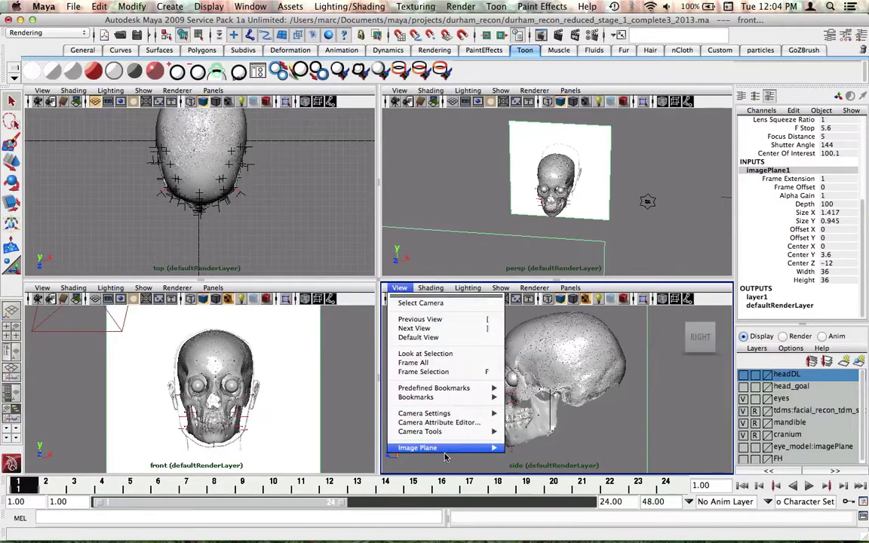
mouse_move(447, 452)
key(Escape)
key(space)
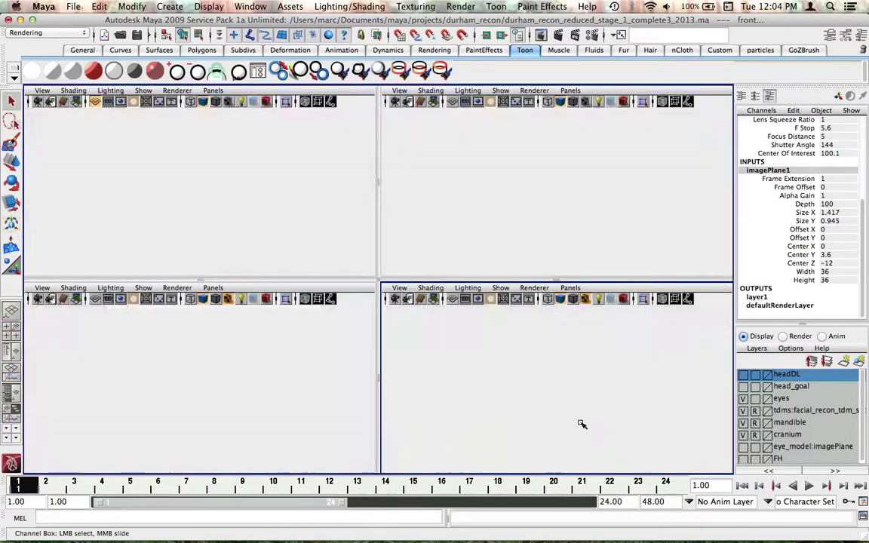
click(35, 91)
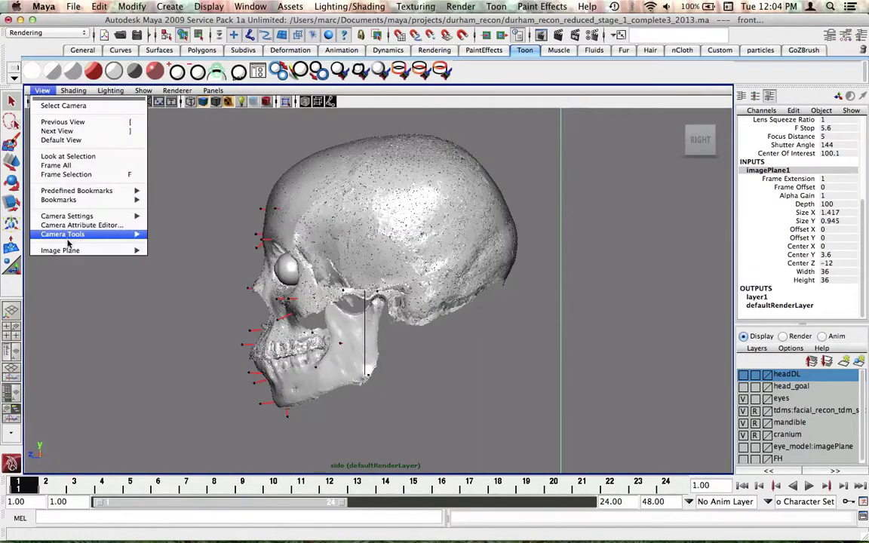
- Import durham_side.jpg from the recent tex folder as the side view's image plane
mouse_move(73, 256)
click(181, 256)
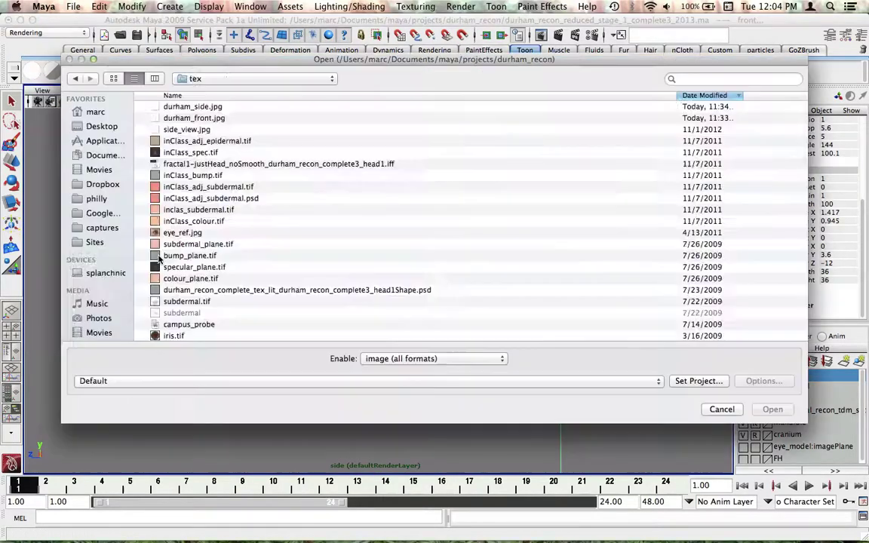
click(240, 80)
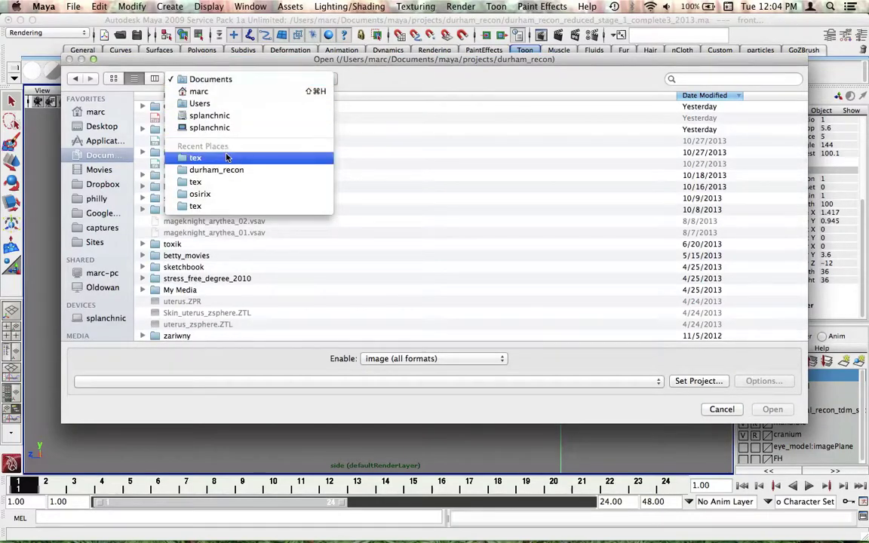
click(272, 158)
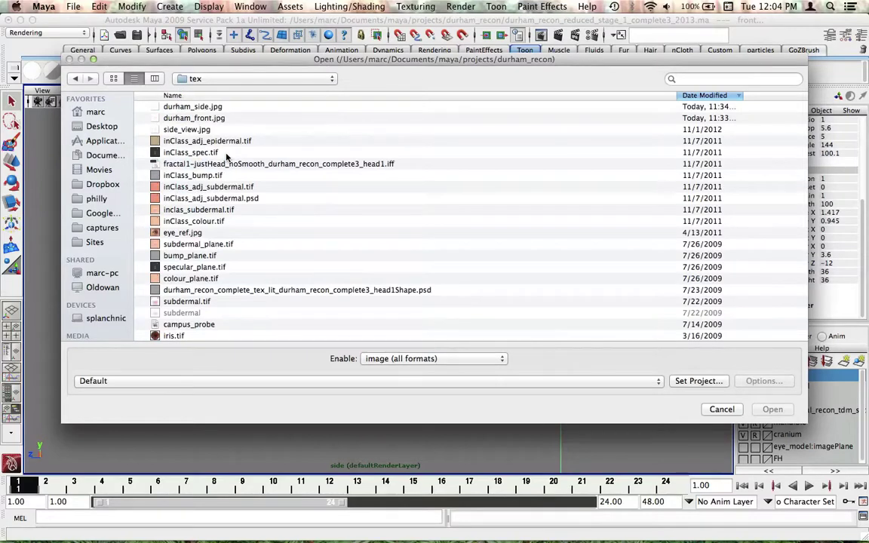
click(218, 107)
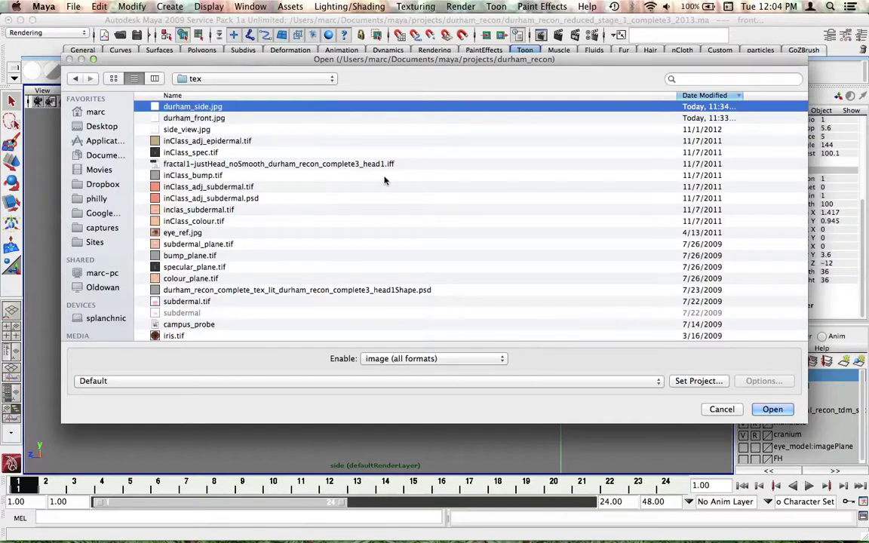
click(773, 409)
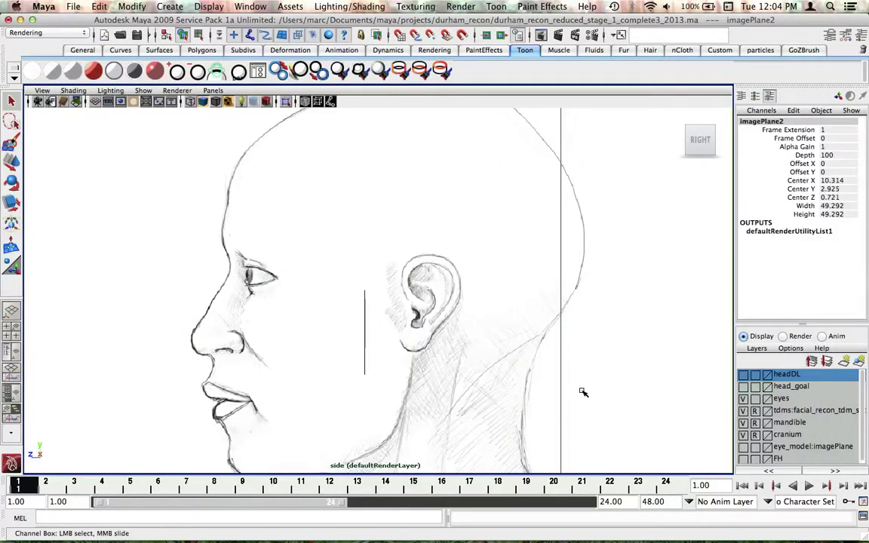
- In the four-view layout, orbit the perspective view to inspect imagePlane2, then remove that side-profile drawing
key(space)
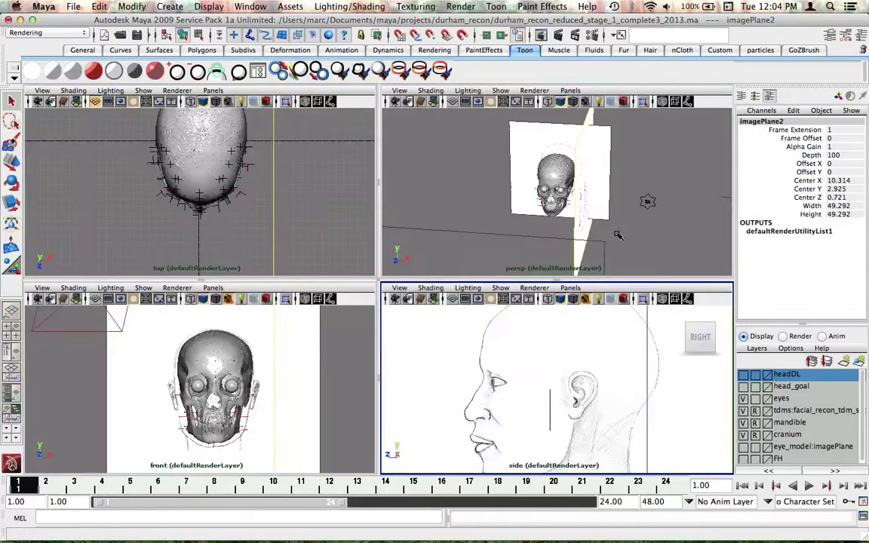
alt+drag(622, 234, 609, 205)
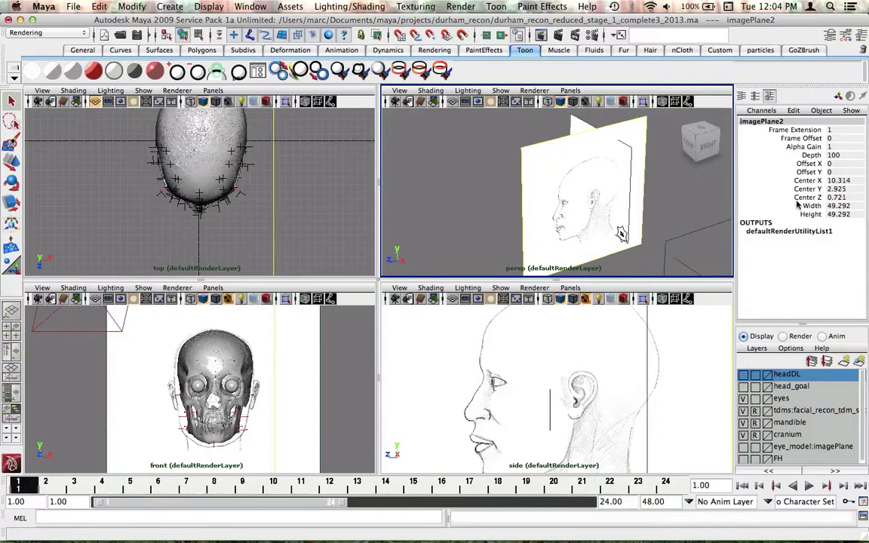
alt+right_drag(672, 234, 574, 317)
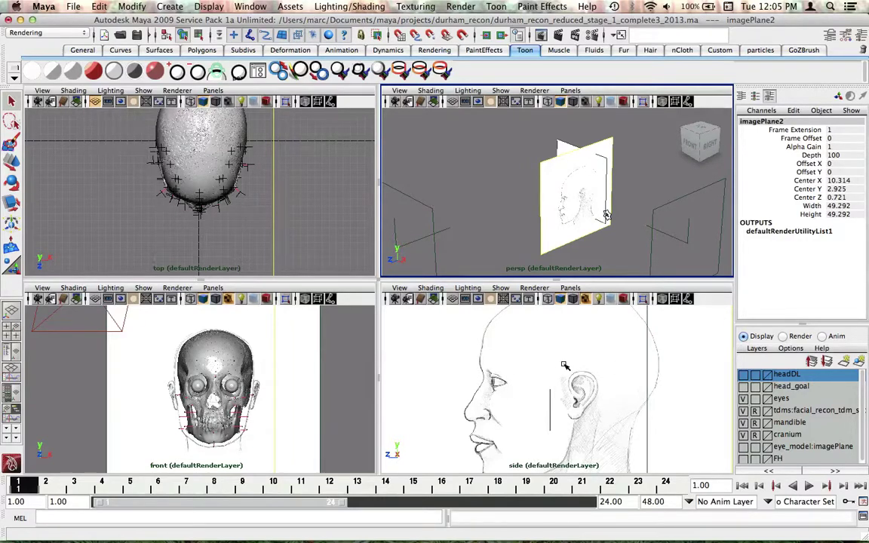
alt+drag(603, 204, 537, 195)
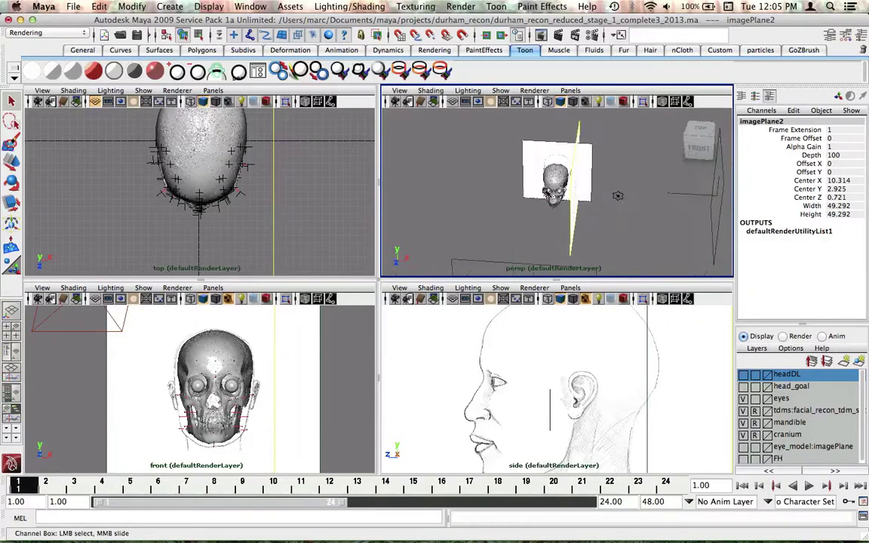
key(ctrl+h)
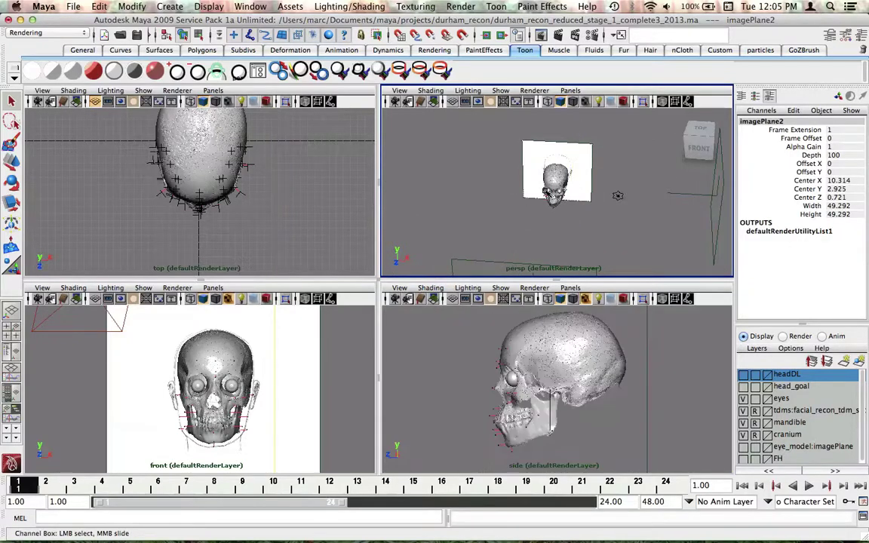
- Choose the 1k Square (1024 × 1024) Image Size preset in Render Settings
click(550, 362)
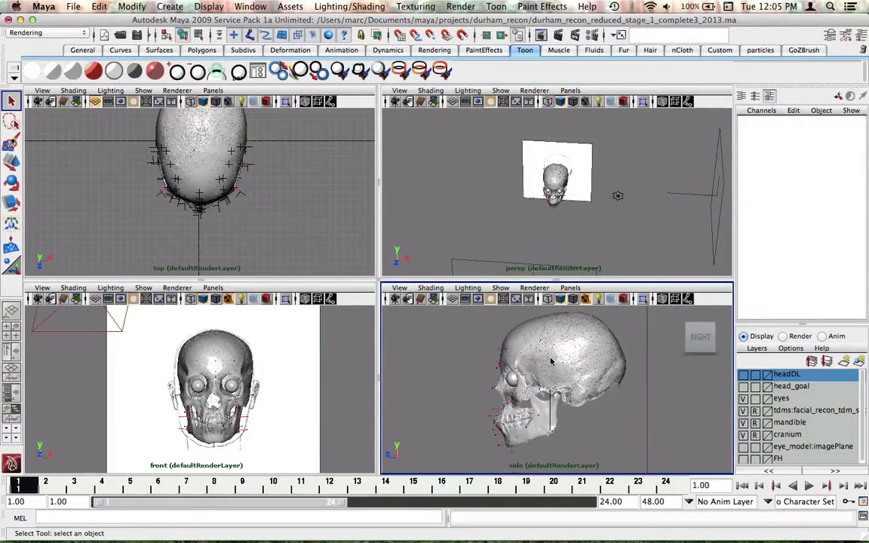
scroll(551, 362, down, 2)
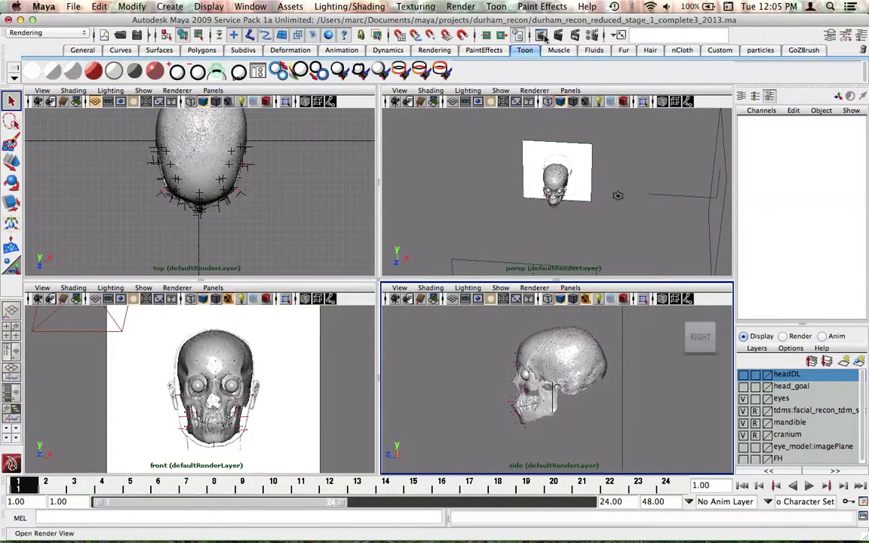
click(592, 36)
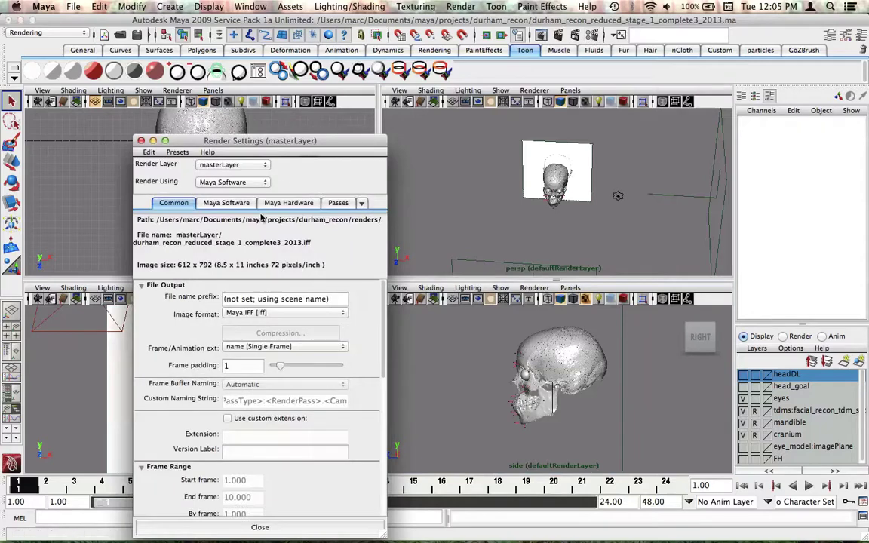
scroll(291, 400, down, 5)
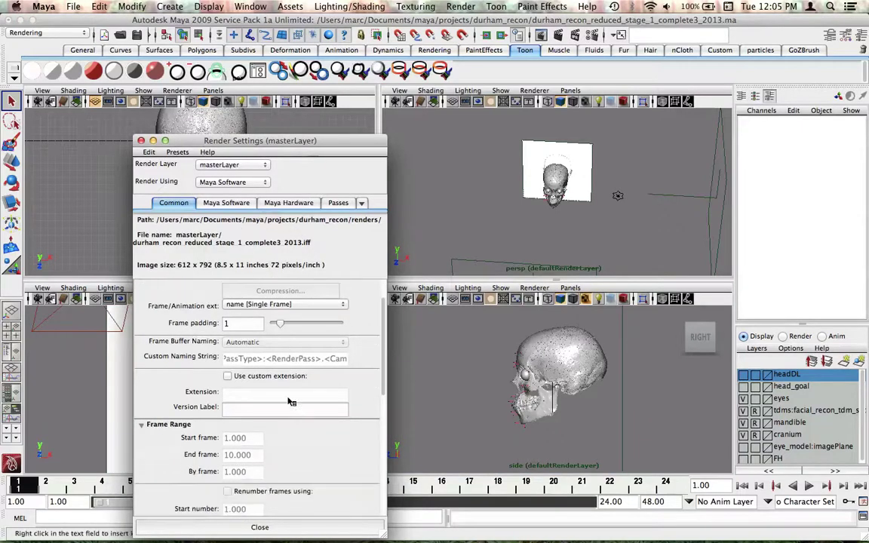
scroll(291, 399, down, 5)
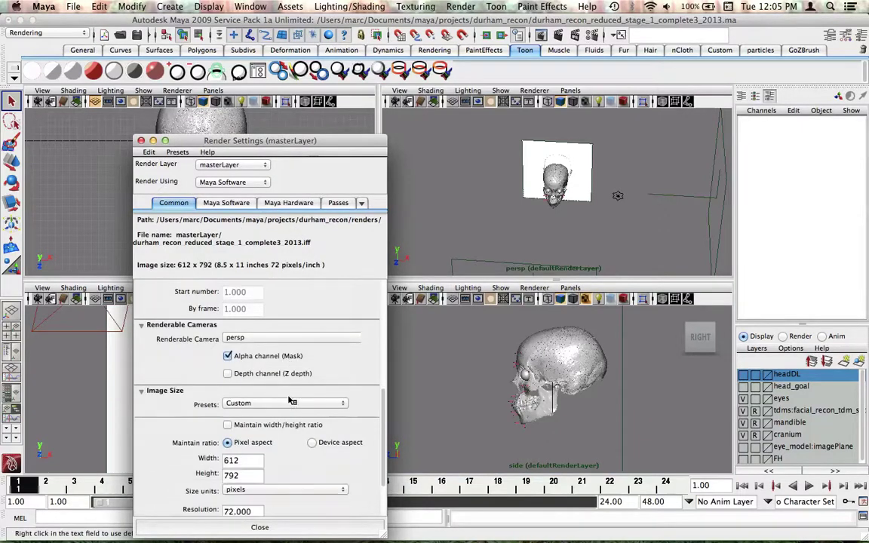
click(276, 405)
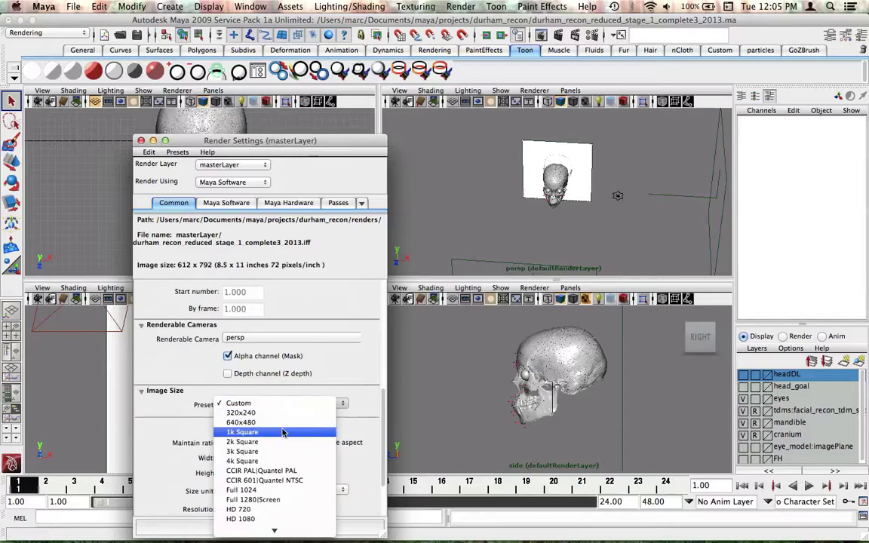
click(284, 432)
- Close Render Settings and turn on the side view's Resolution Gate
click(140, 140)
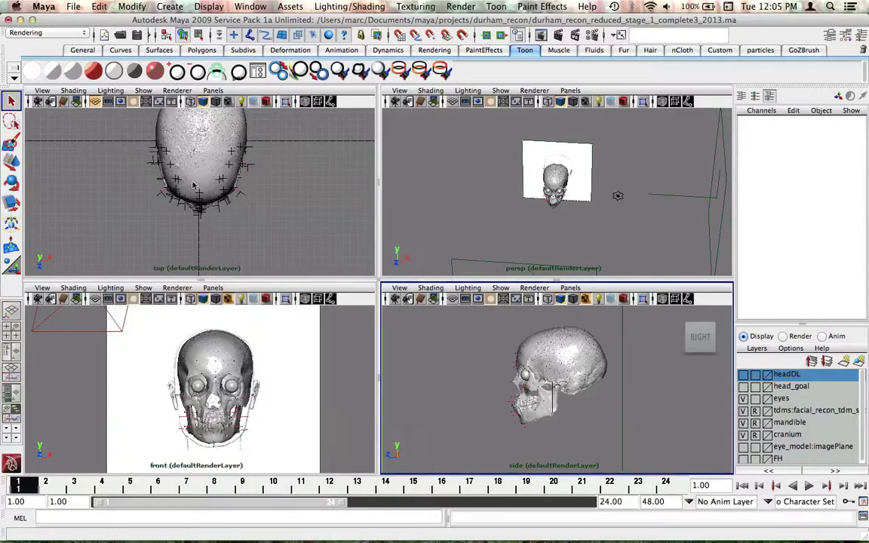
click(399, 288)
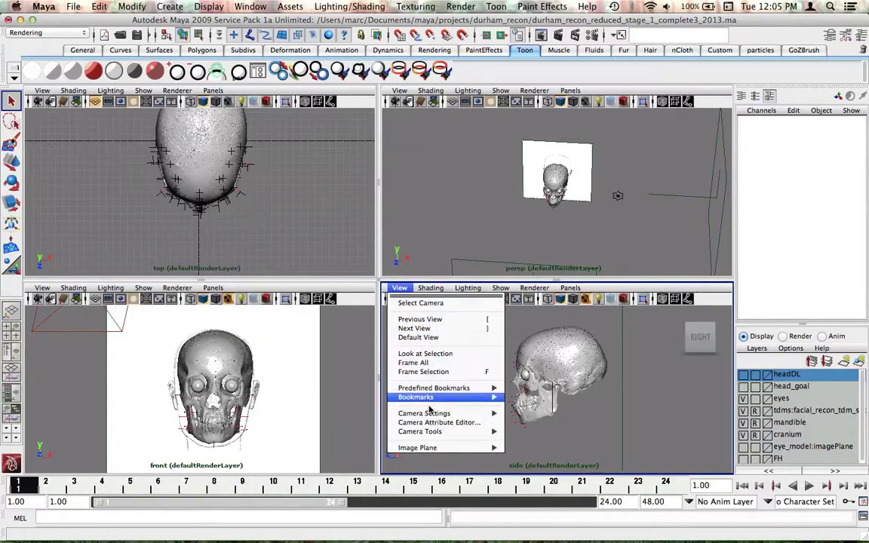
mouse_move(452, 414)
click(539, 420)
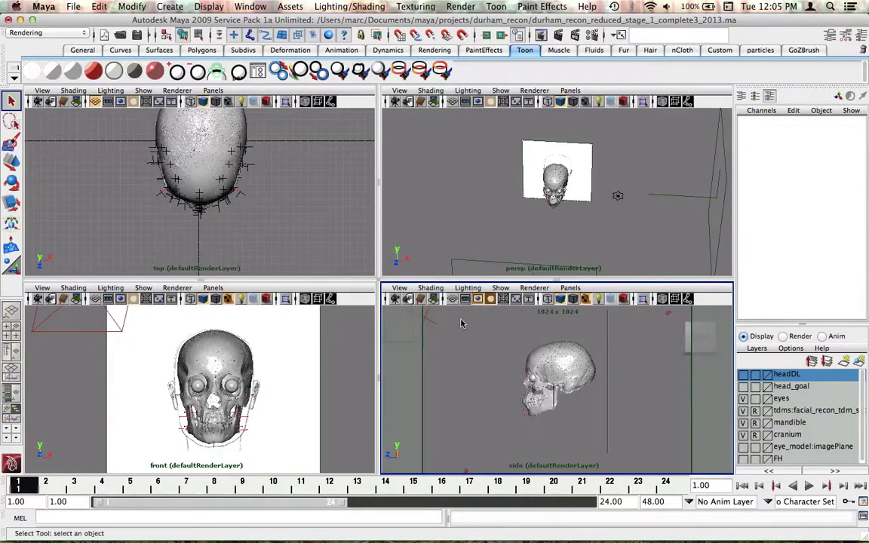
- Import tex/durham_side.jpg as the side view's image plane
click(402, 289)
mouse_move(453, 447)
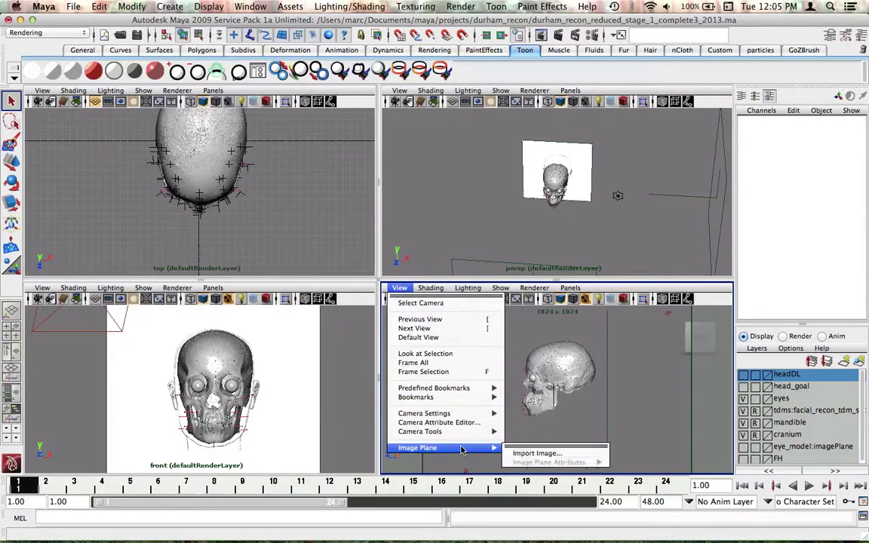
click(532, 452)
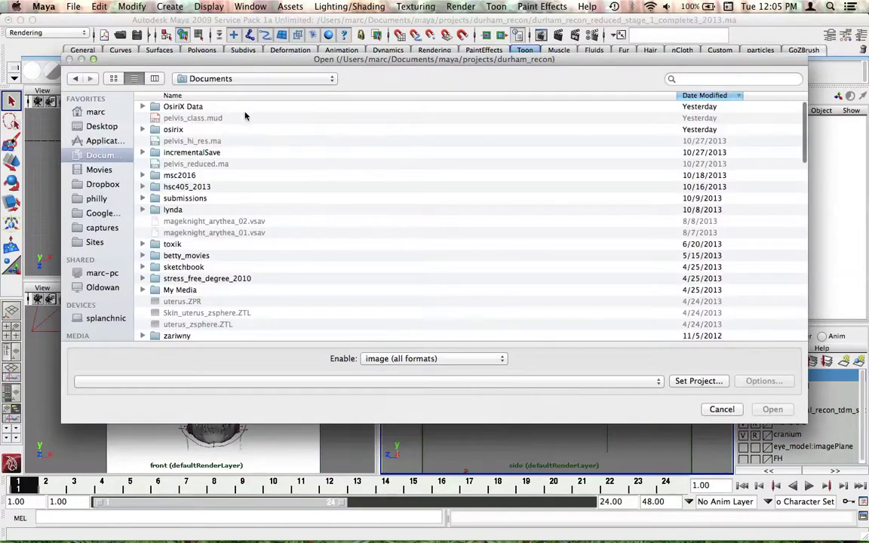
click(222, 78)
click(247, 157)
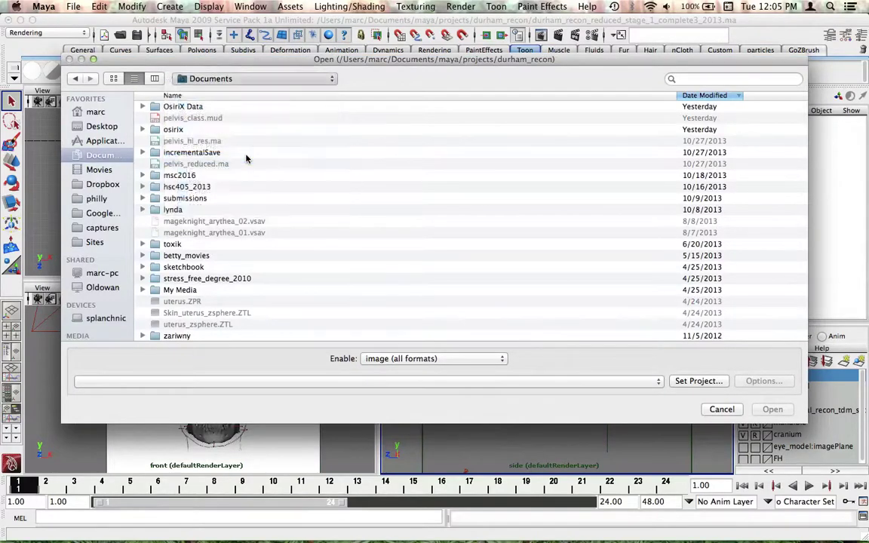
click(194, 107)
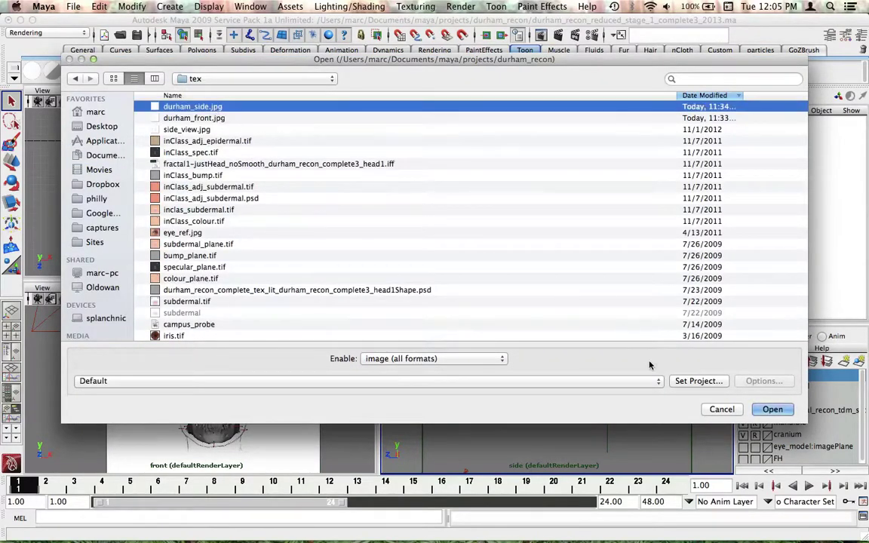
click(771, 409)
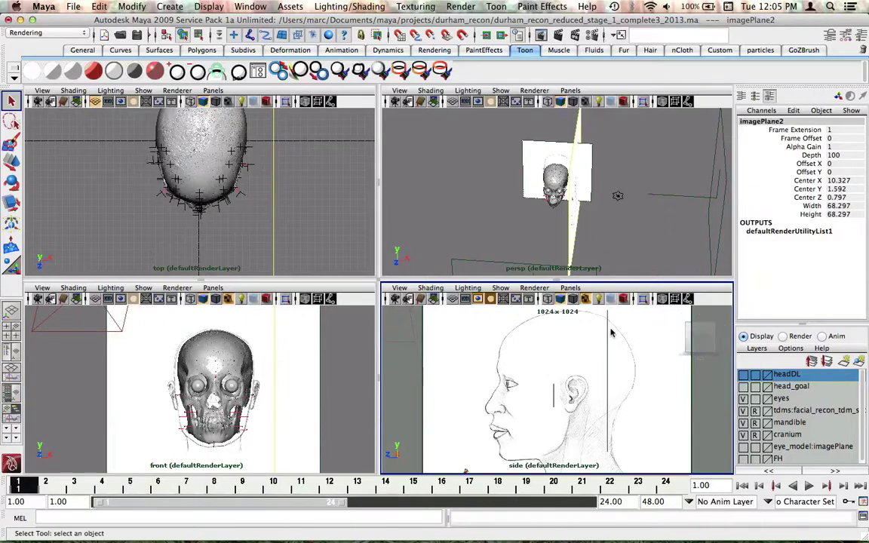
- Delete the side image plane, re-import tex/durham_side.jpg, and check it in the perspective view
key(ctrl+h)
alt+right_drag(611, 331, 711, 367)
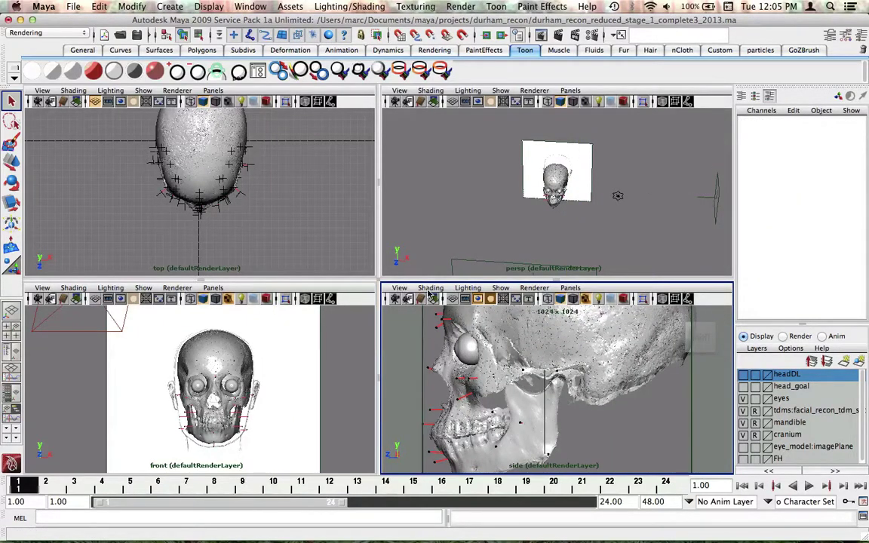
click(400, 288)
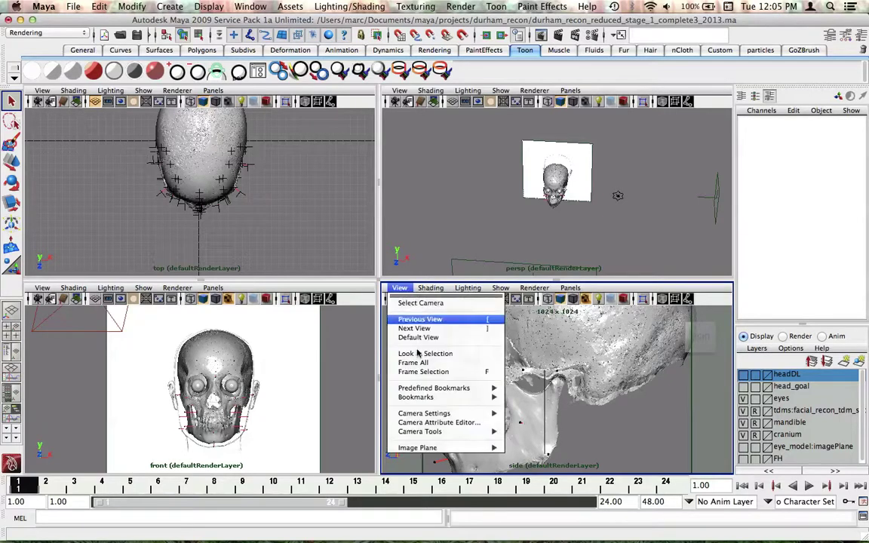
mouse_move(417, 448)
click(536, 452)
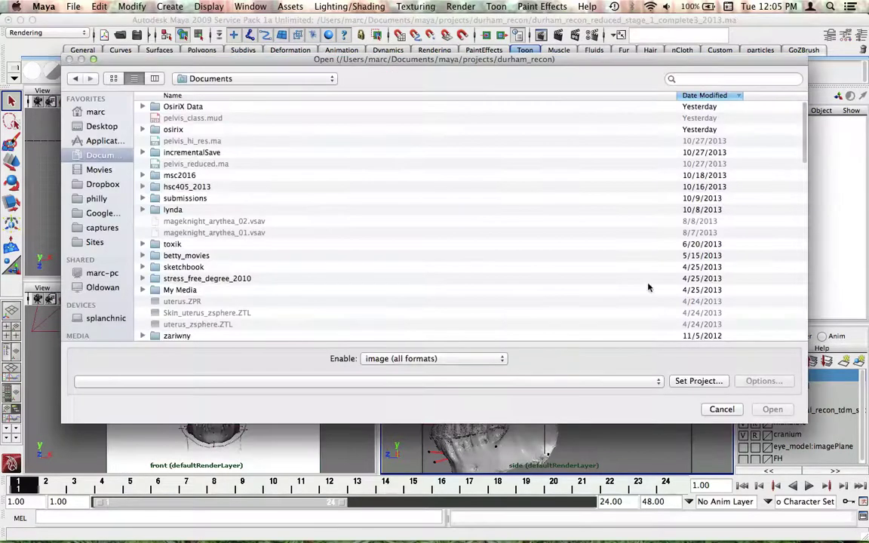
click(201, 78)
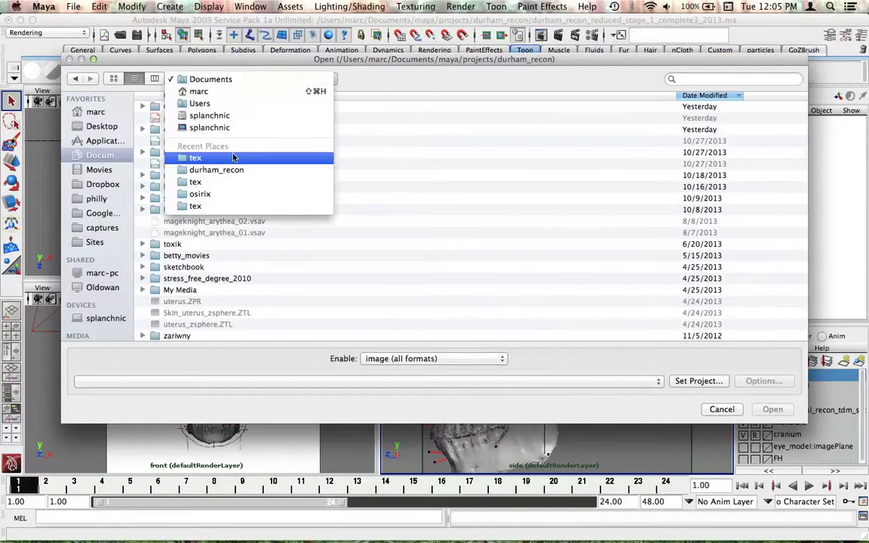
click(237, 157)
double_click(202, 106)
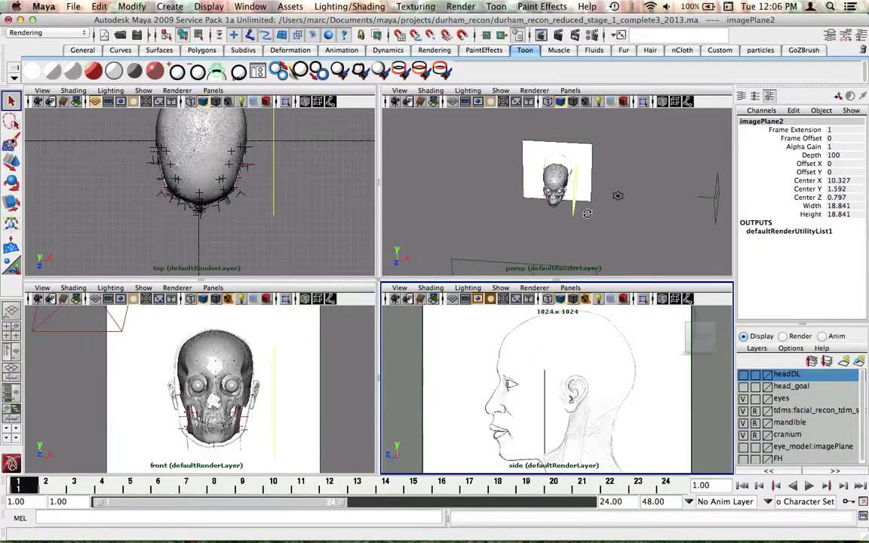
alt+drag(586, 213, 617, 220)
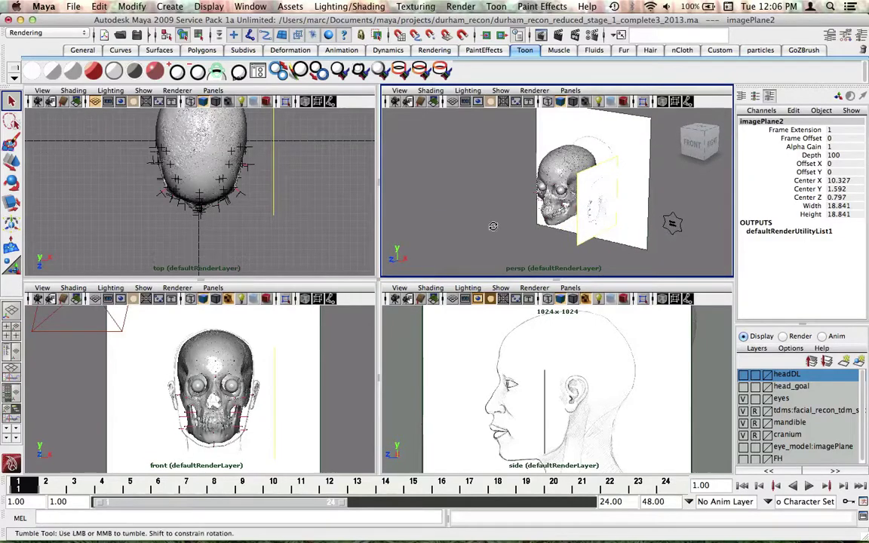
mouse_move(494, 230)
alt+mouse_down()
mouse_move(544, 230)
mouse_move(482, 235)
alt+mouse_up()
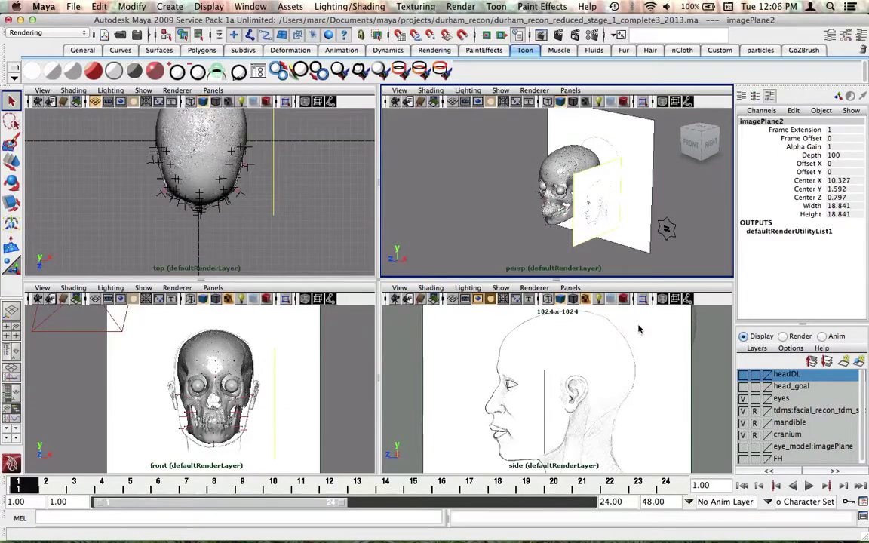
- Toggle the side view's Resolution Gate
click(399, 287)
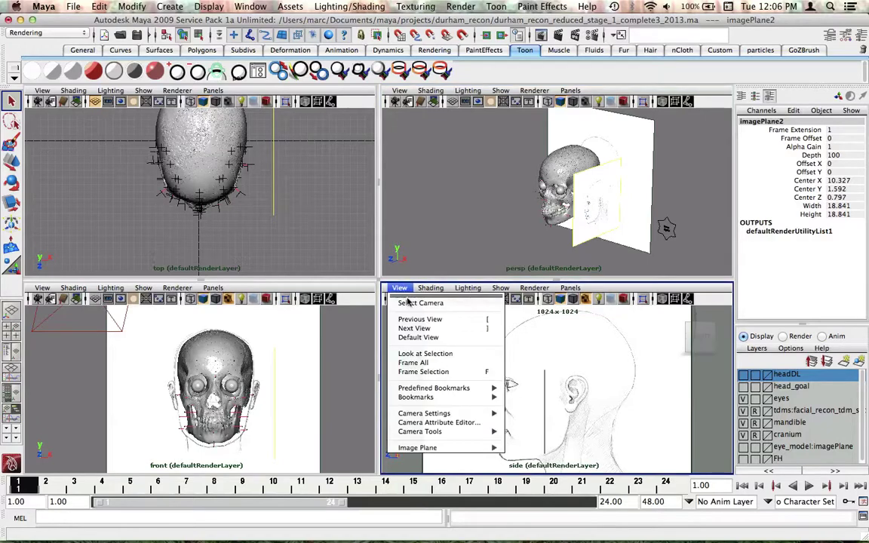
mouse_move(444, 416)
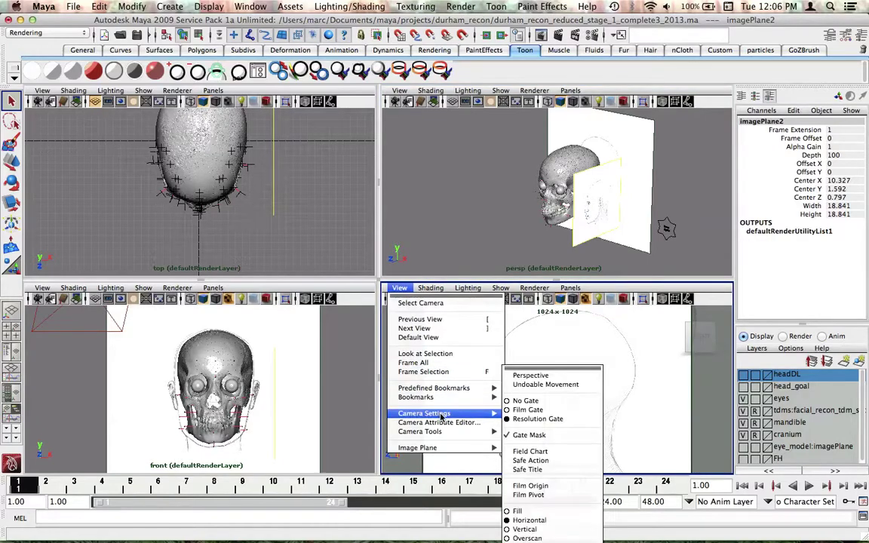
click(537, 419)
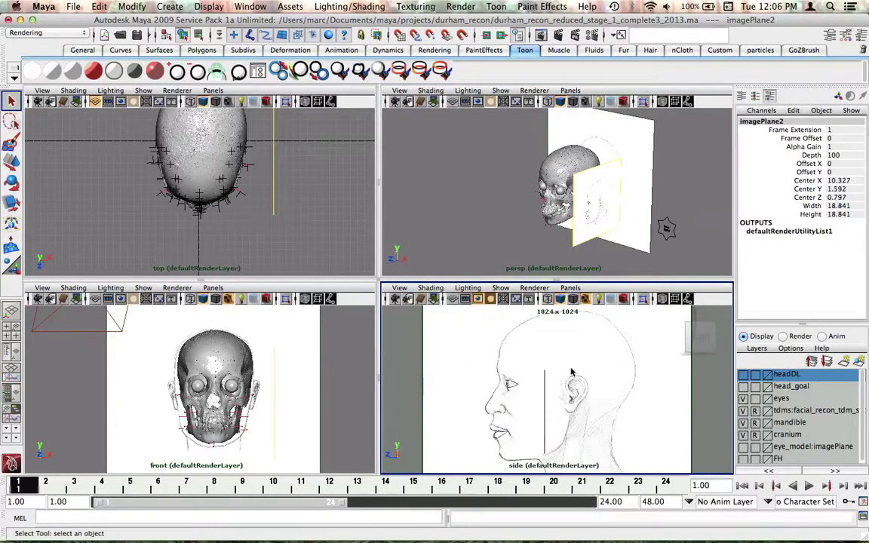
- Select the cranium, jaw and side image plane, and attempt to delete the side node
click(556, 234)
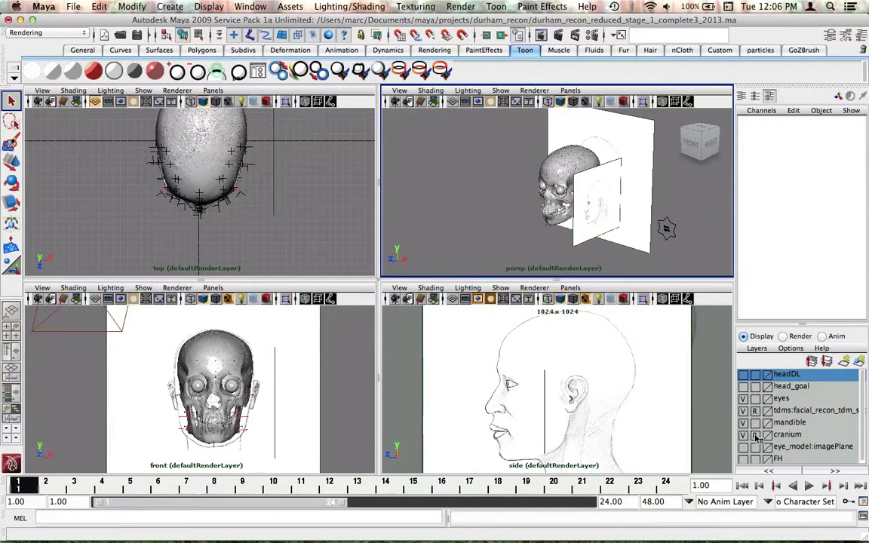
click(561, 190)
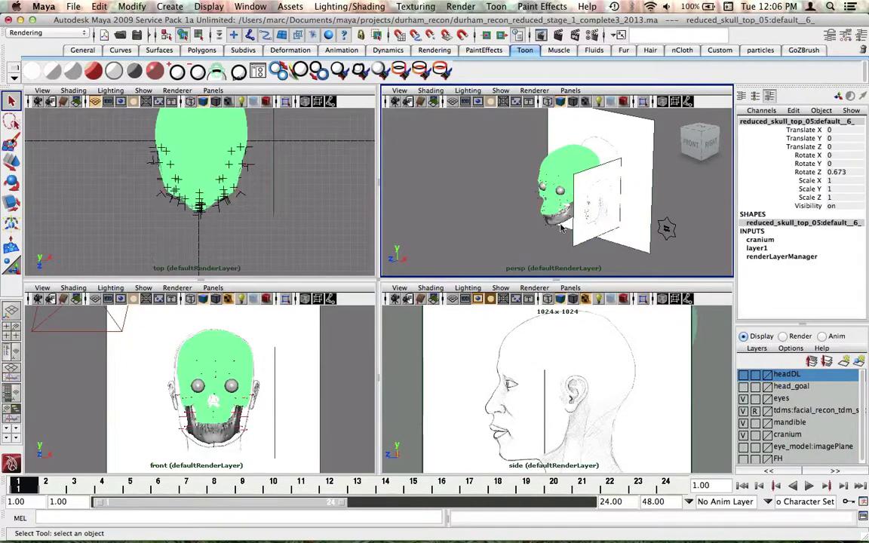
click(558, 219)
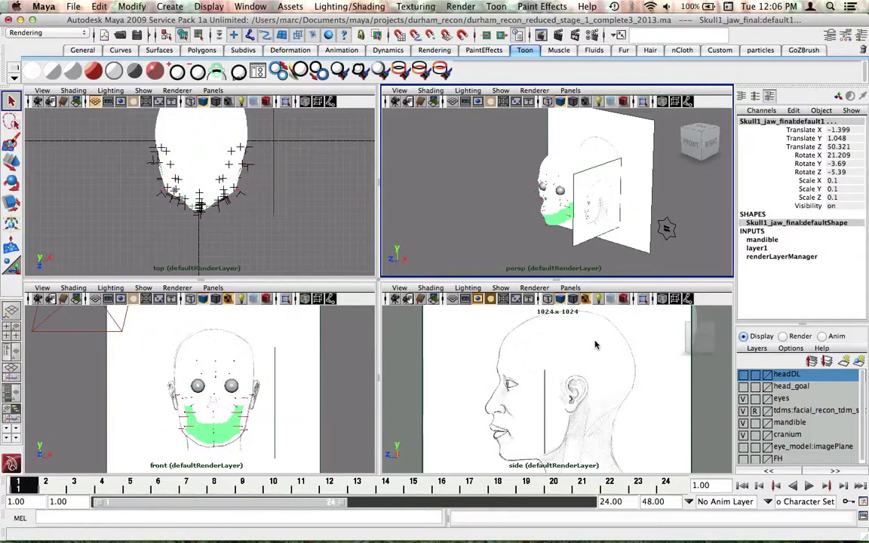
scroll(595, 344, down, 5)
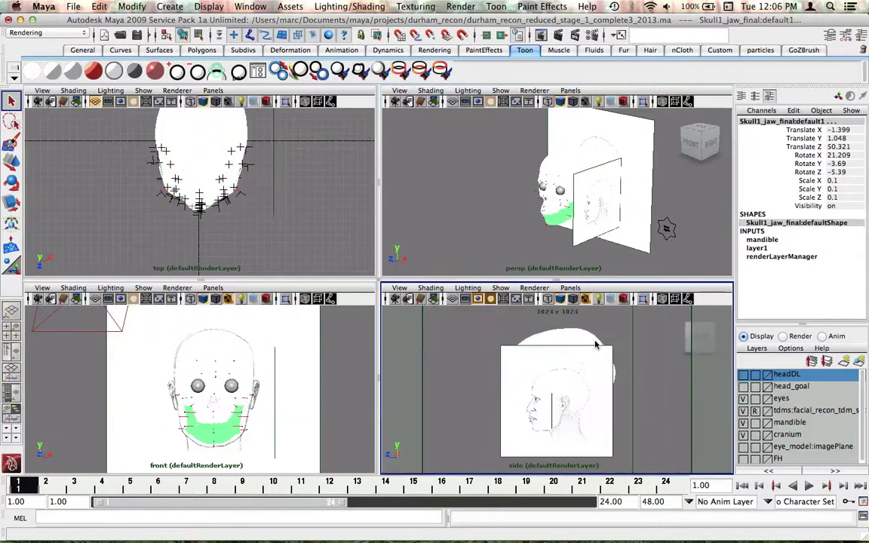
click(574, 251)
key(Delete)
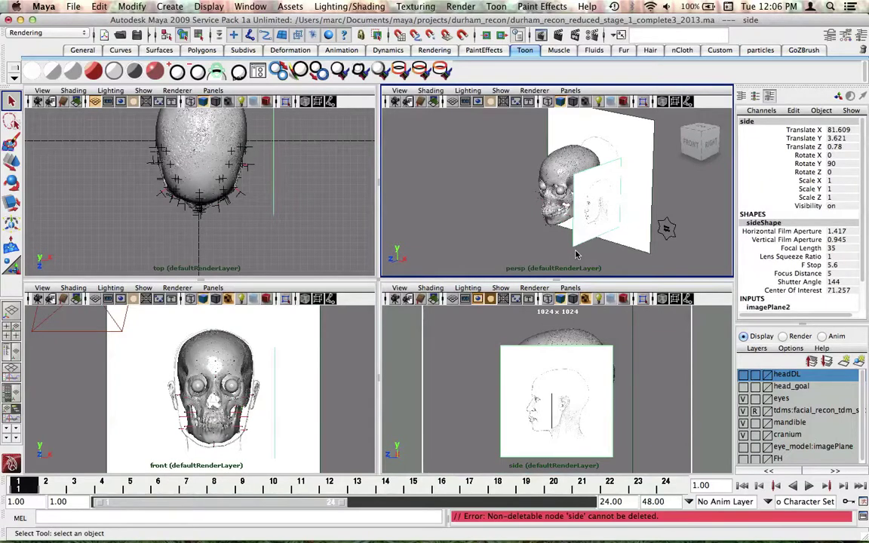
- Open sideShape in the Attribute Editor and select the old imagePlane2 from its tab
key(Down)
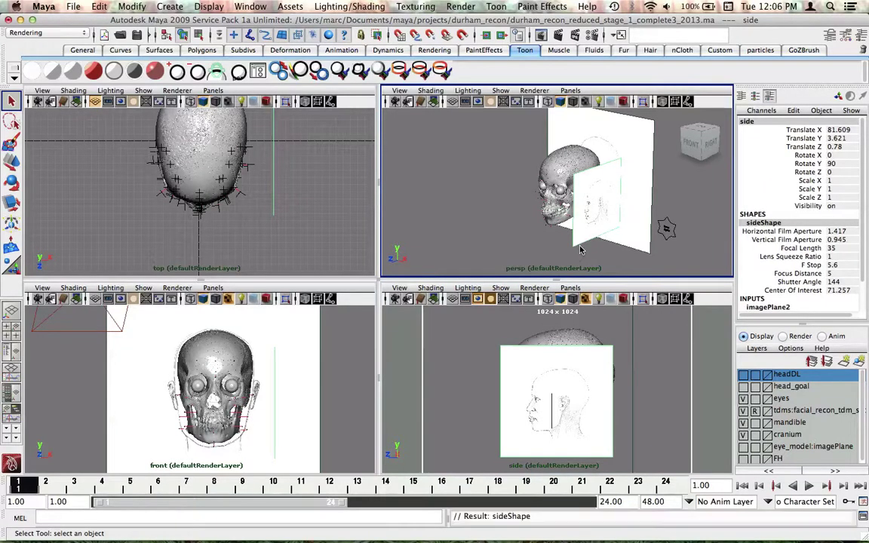
click(769, 206)
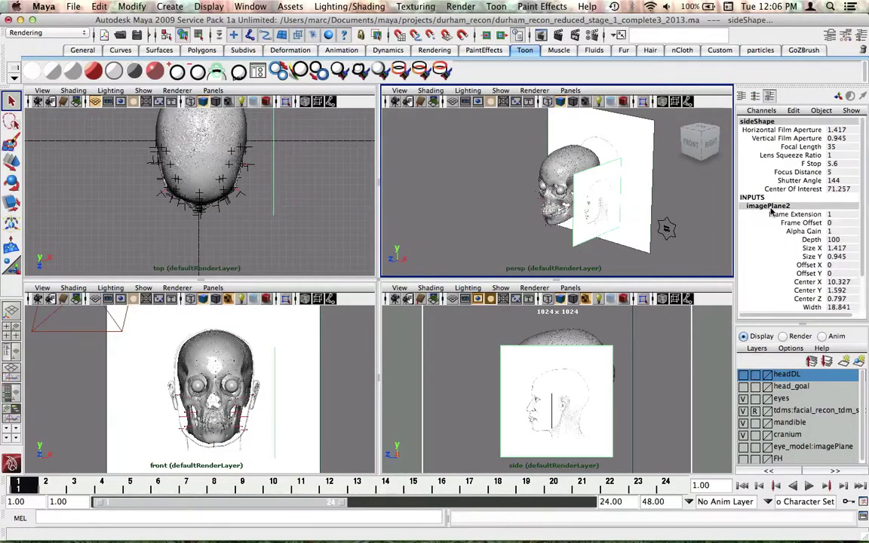
key(ctrl+a)
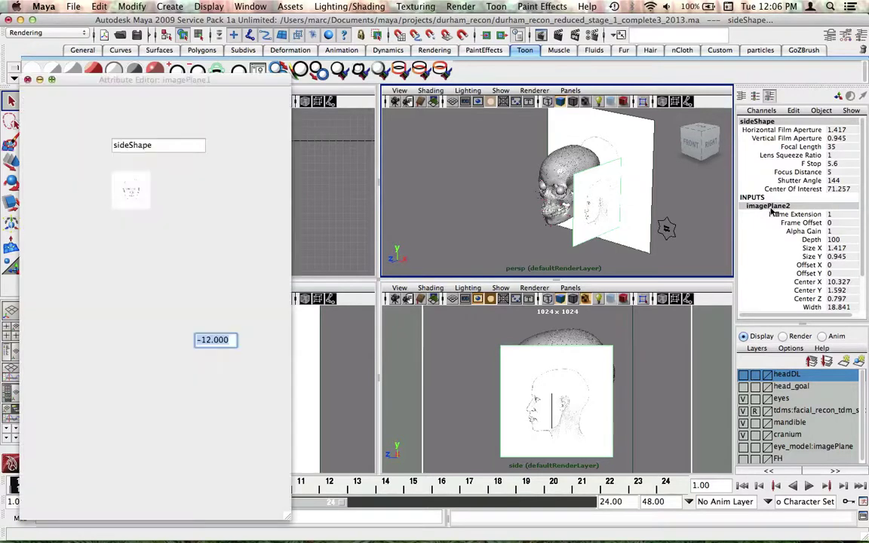
scroll(194, 431, down, 5)
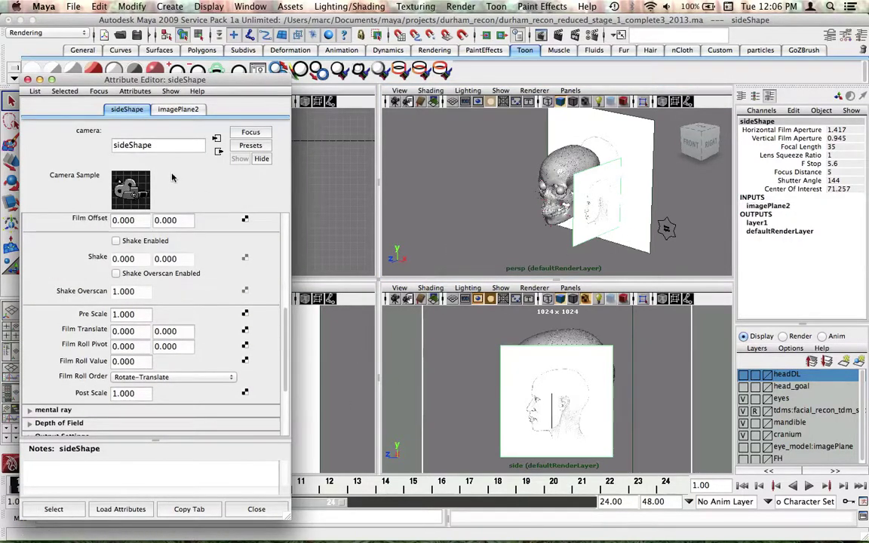
click(172, 108)
click(53, 510)
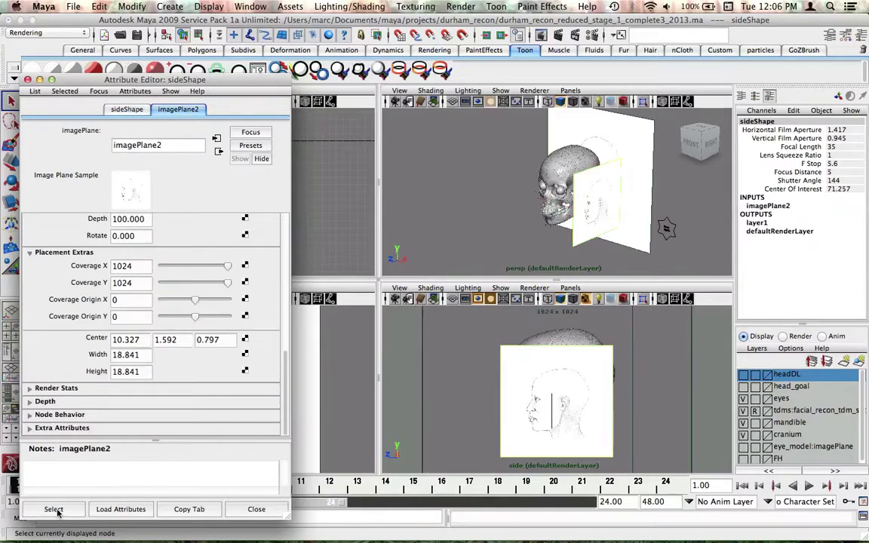
- Import tex/durham_side.jpg from the tex folder as the side camera's image plane
click(400, 289)
mouse_move(450, 448)
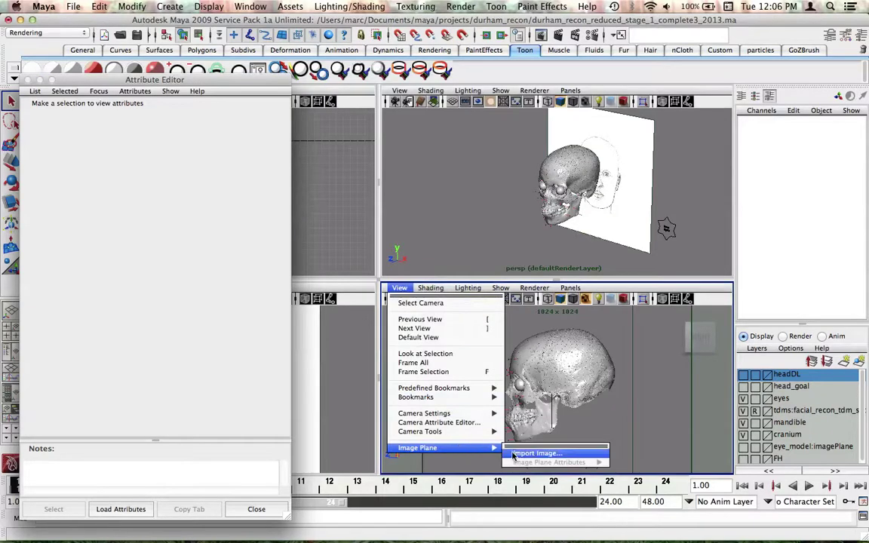
click(513, 453)
click(225, 80)
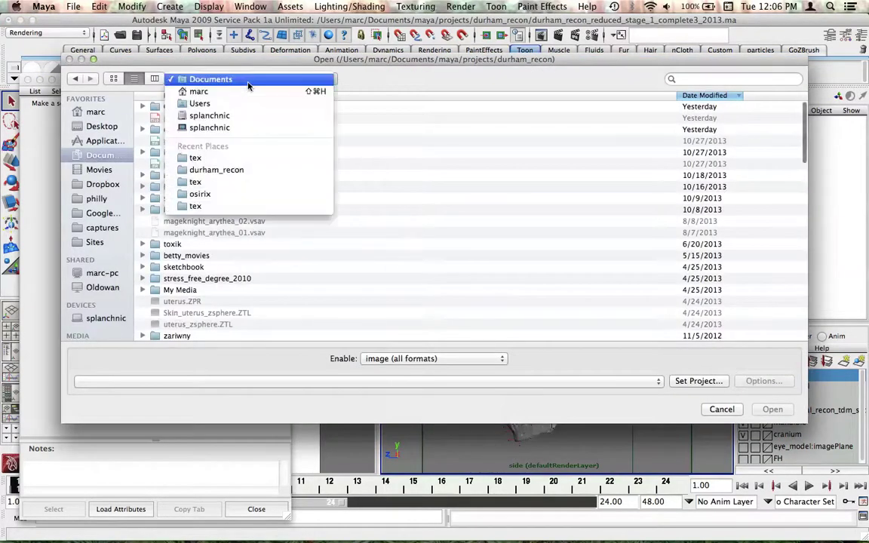
click(253, 158)
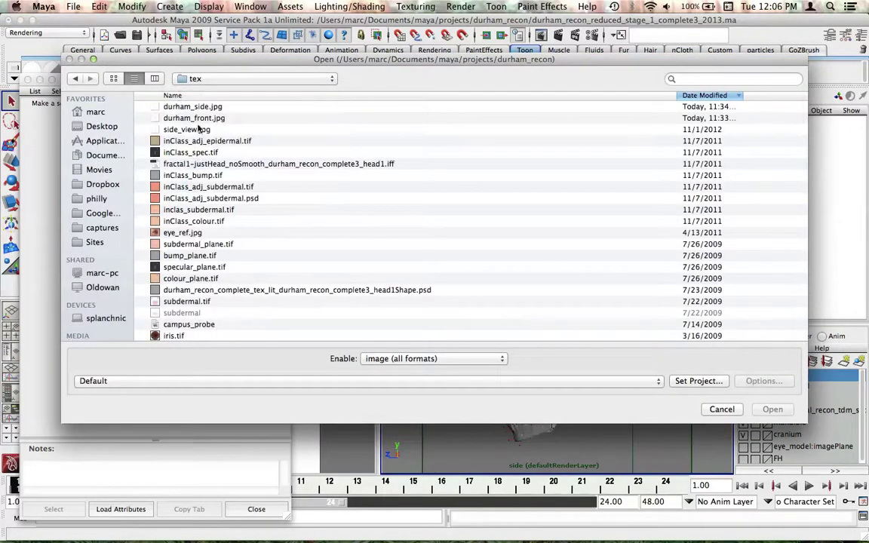
click(185, 106)
click(769, 409)
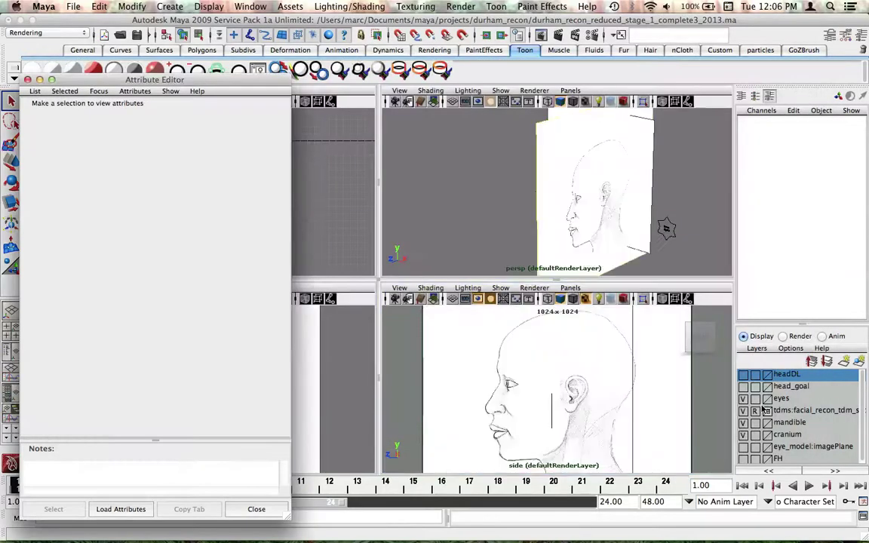
- Close the attribute details and select the new image plane's Width and Height in the Channel Box
click(660, 399)
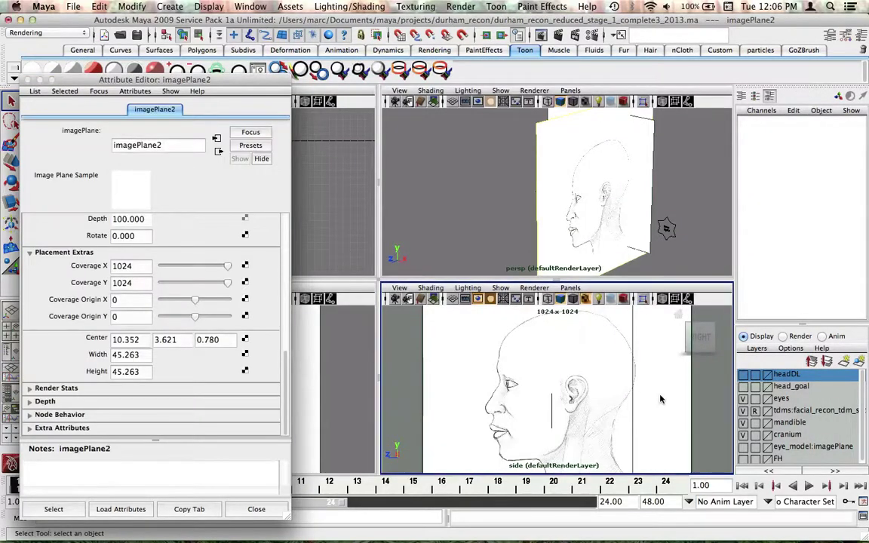
click(536, 151)
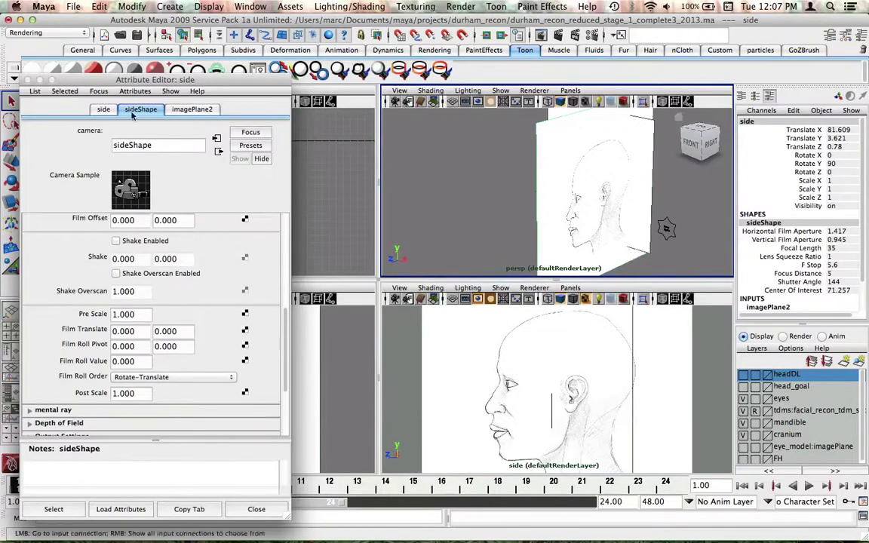
click(27, 79)
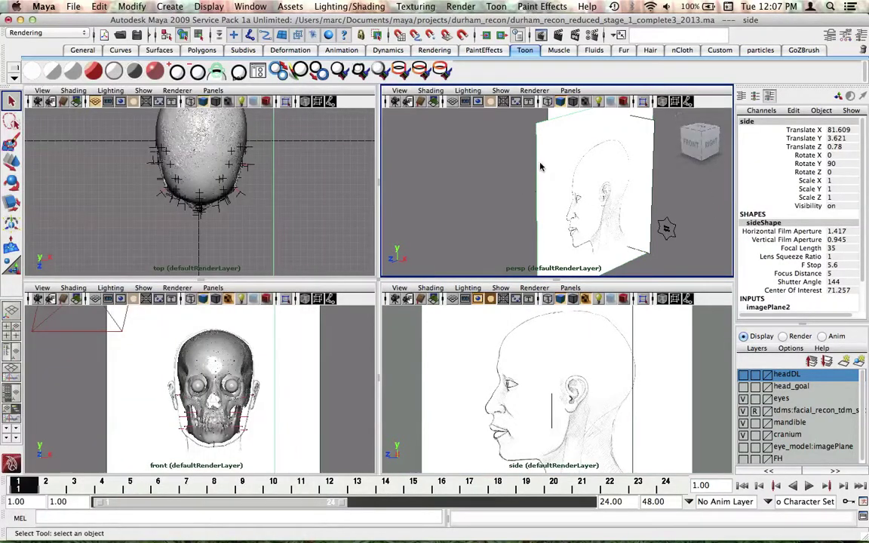
scroll(785, 279, down, 3)
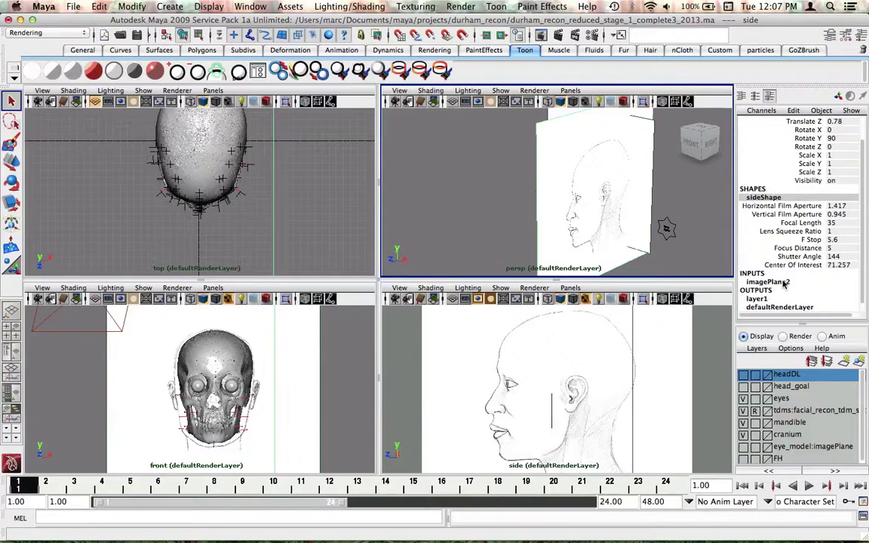
click(785, 282)
scroll(842, 283, down, 5)
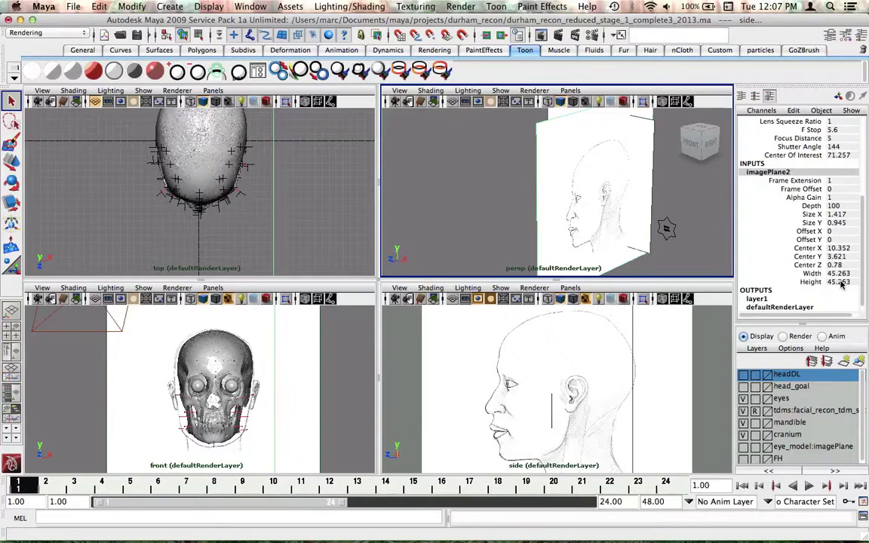
alt+drag(458, 217, 633, 205)
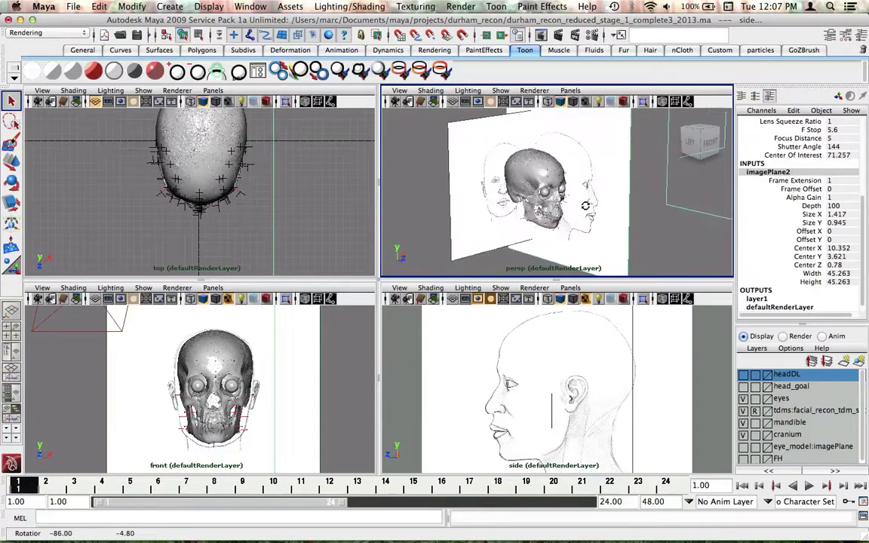
drag(833, 273, 848, 282)
click(849, 282)
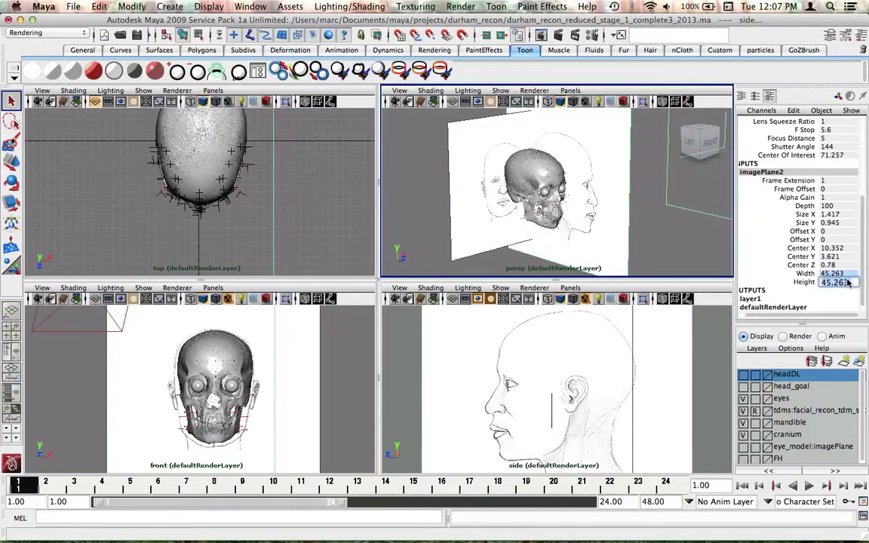
- Enter 36 for the side image plane's Width and Height and -12 for Center X
text(36)
key(Return)
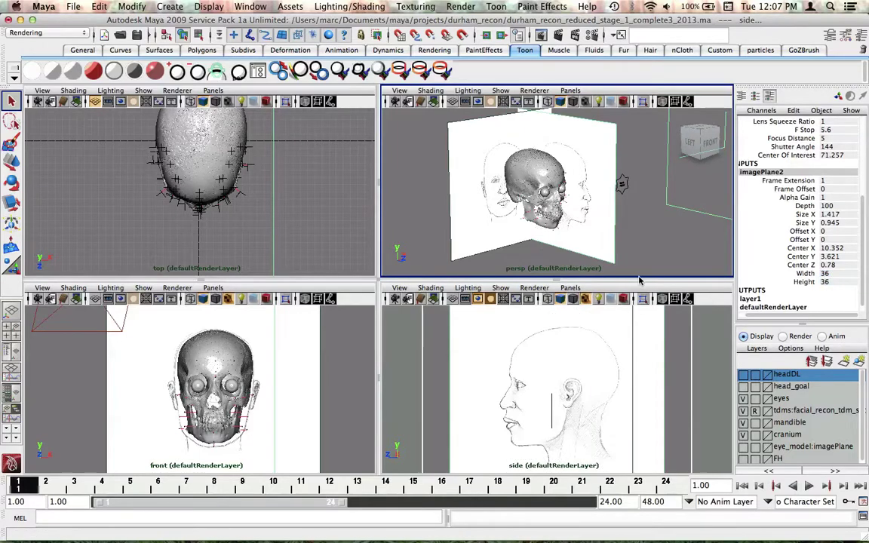
alt+drag(604, 242, 626, 219)
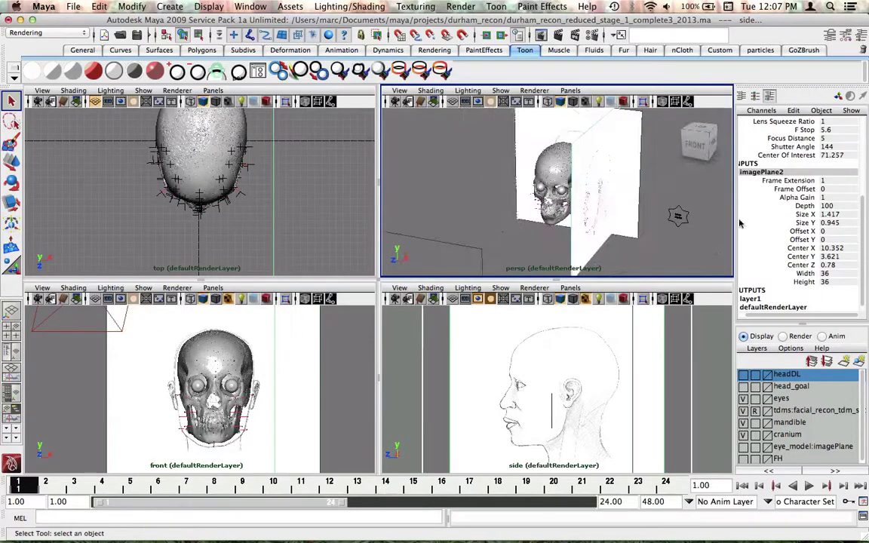
click(815, 249)
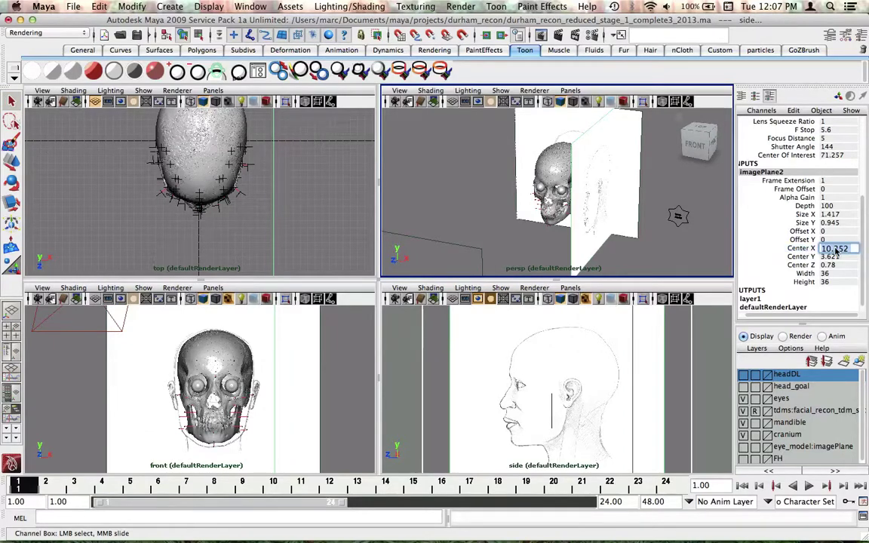
text(-12)
key(Return)
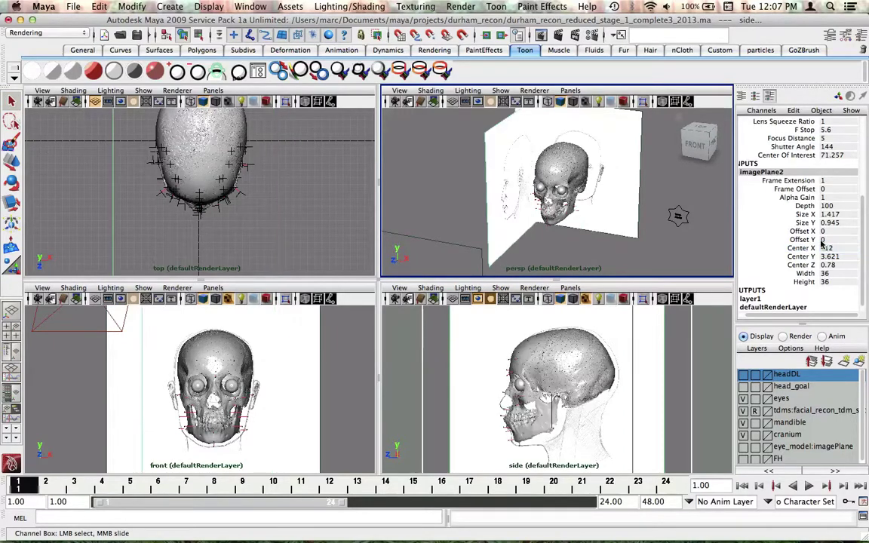
- In the maximized side view, slide the drawing to Center Y 4.121 and Center Z 1.48
key(space)
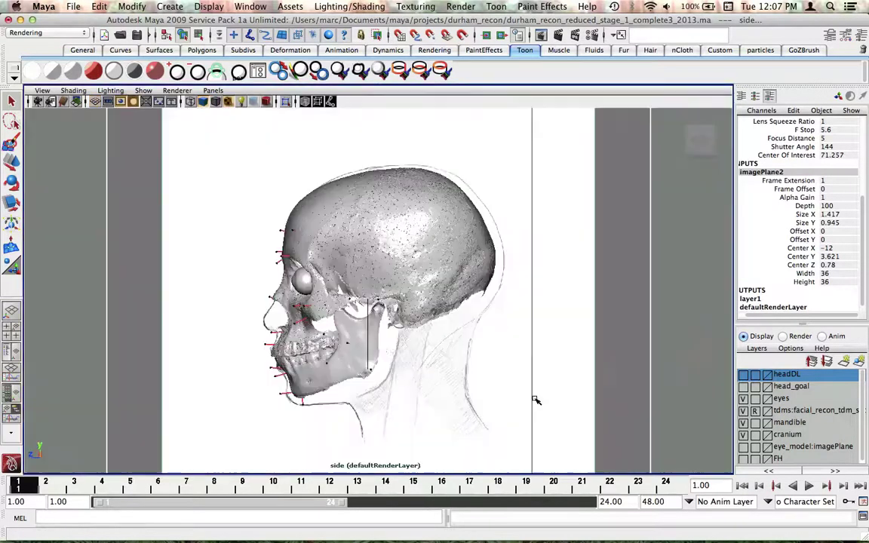
alt+middle_drag(512, 228, 547, 249)
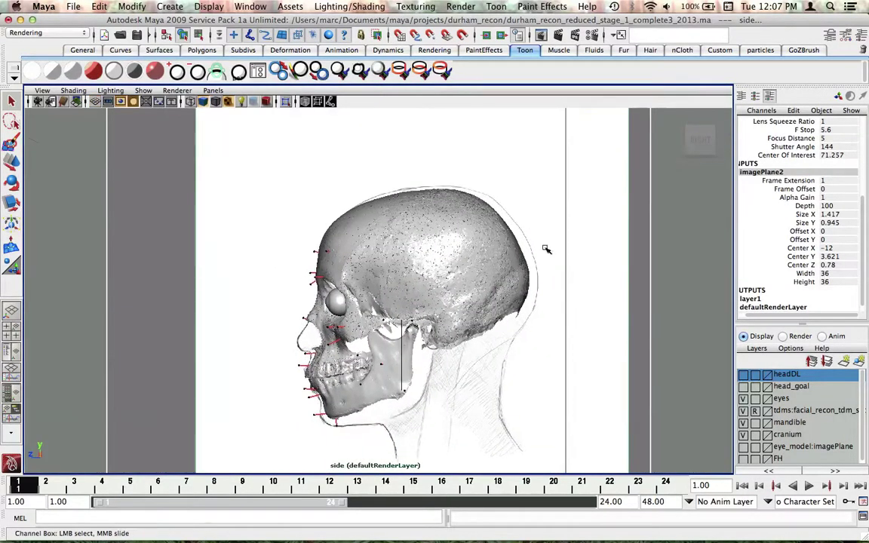
click(810, 259)
middle_drag(175, 291, 176, 291)
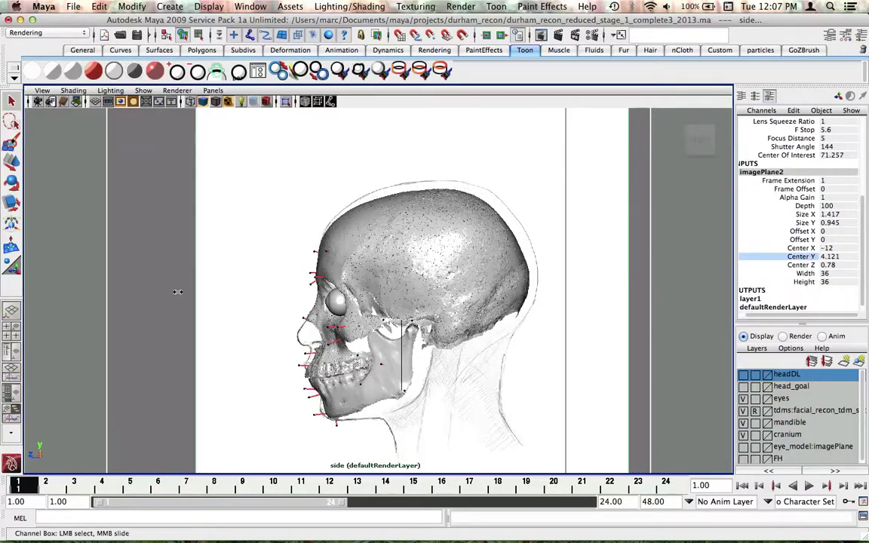
click(805, 266)
middle_drag(154, 310, 159, 310)
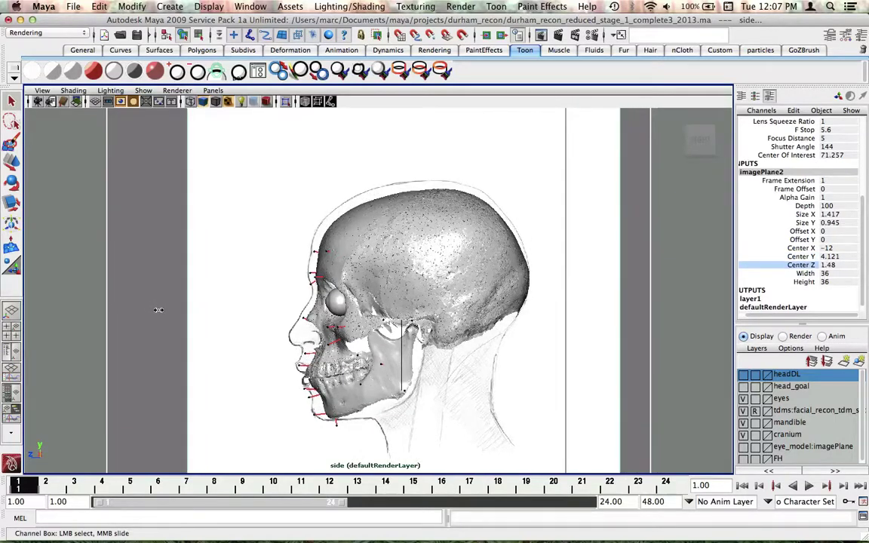
- Refine the drawing to Center Y 3.721 and Center Z 1.28, then return to perspective
click(752, 256)
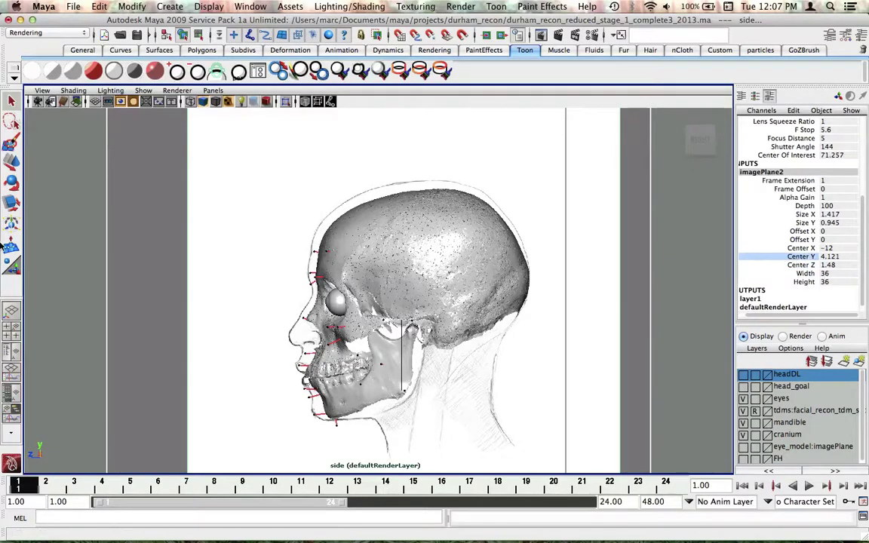
middle_drag(137, 245, 134, 244)
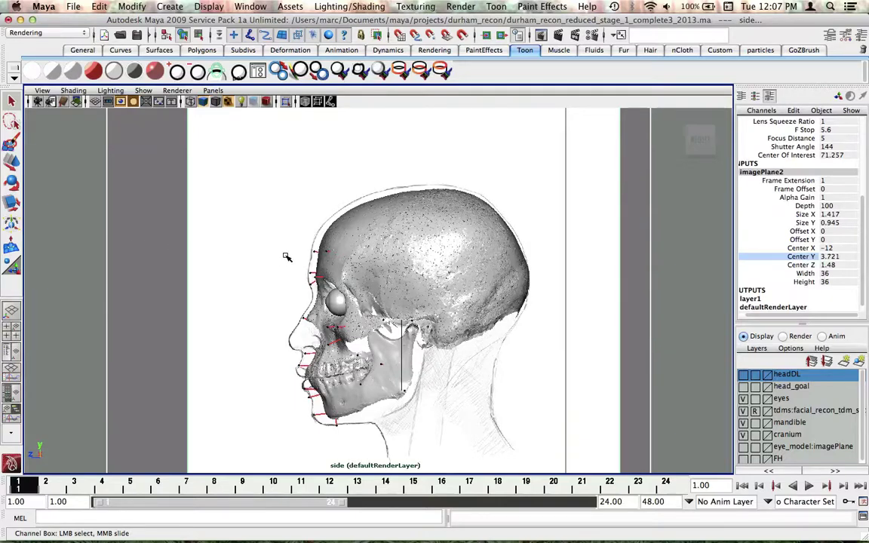
click(802, 266)
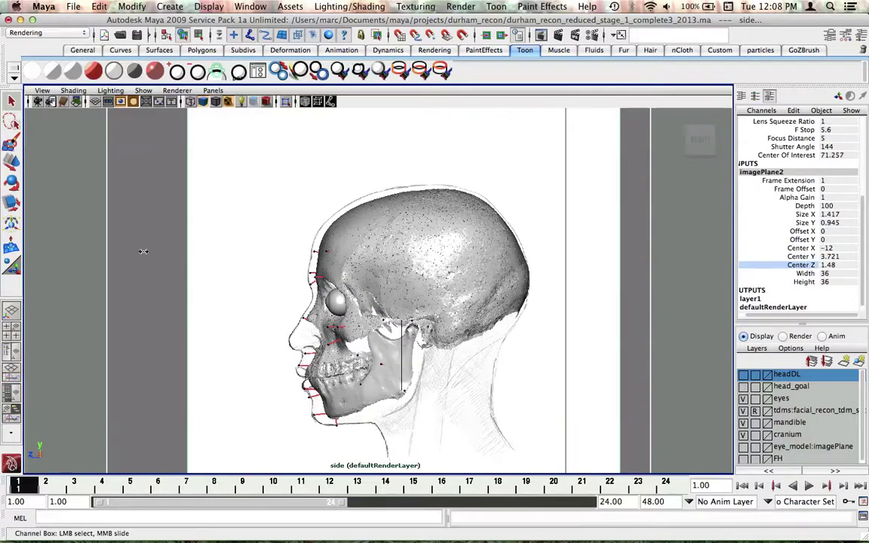
middle_drag(144, 251, 143, 250)
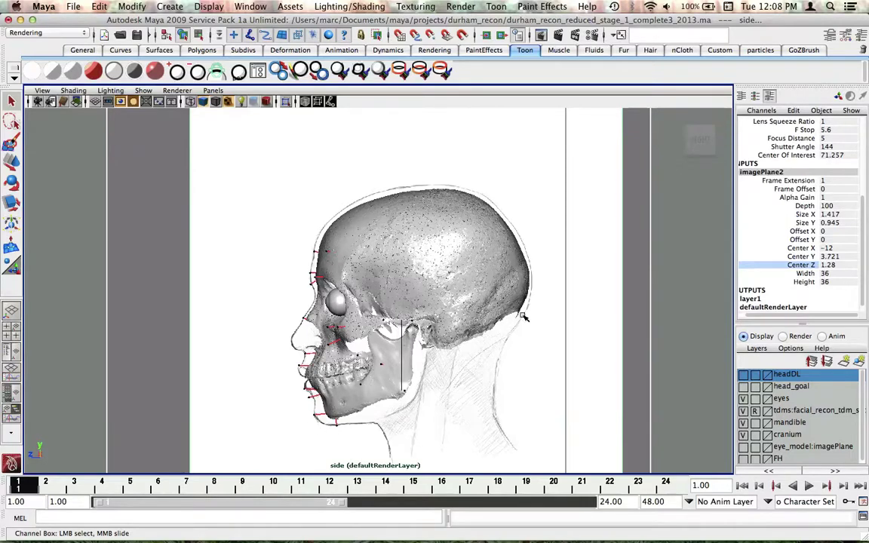
alt+middle_drag(435, 362, 483, 368)
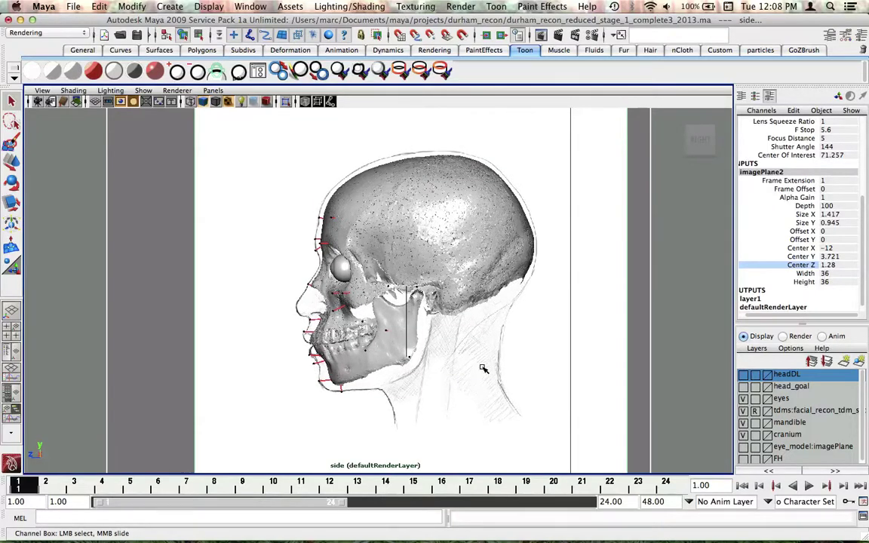
key(space)
key(space)
alt+drag(430, 243, 471, 260)
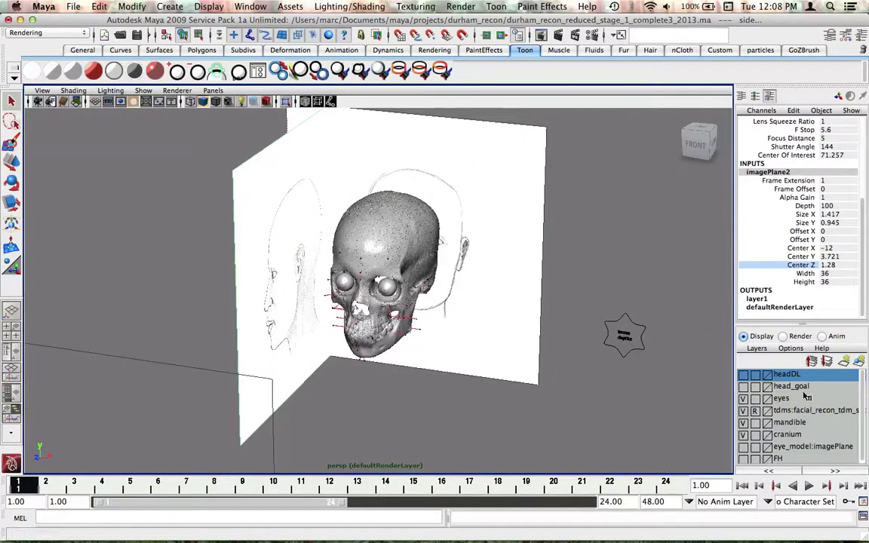
- Hide the mandible, cranium, eyes and facial marker layers
click(743, 423)
click(743, 435)
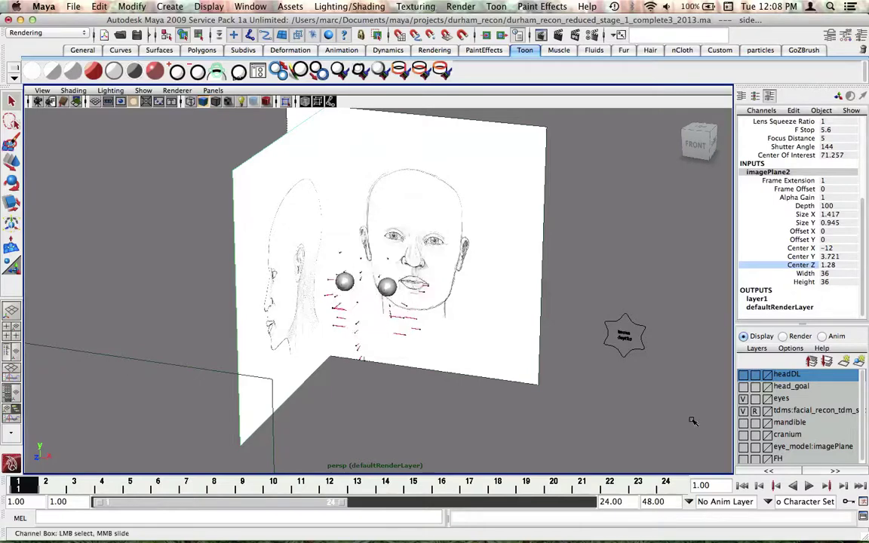
click(743, 399)
click(743, 411)
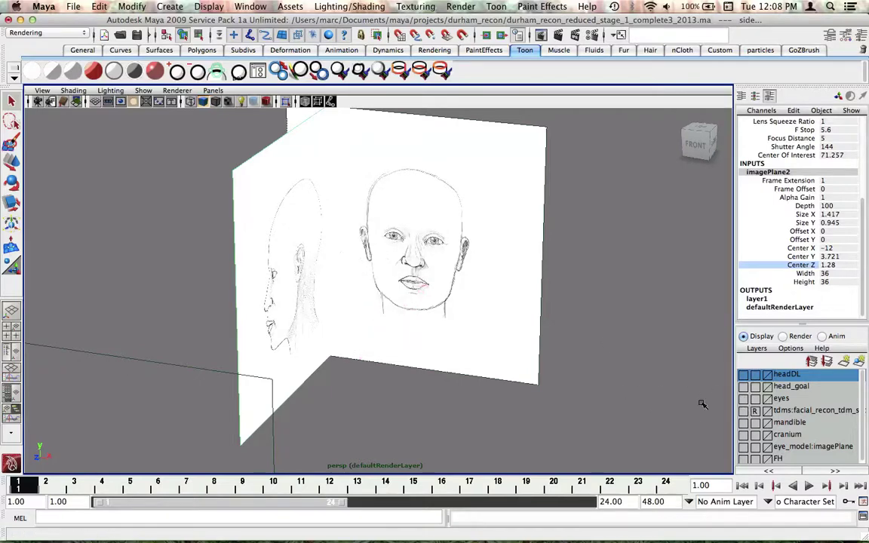
- Orbit to face both drawings and open the hotbox Create menu
alt+drag(702, 401, 422, 318)
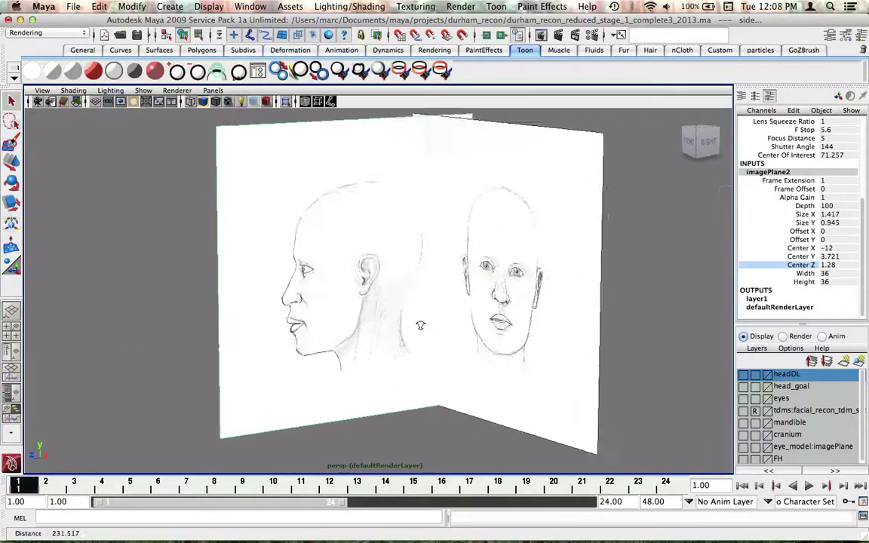
alt+right_drag(423, 319, 337, 266)
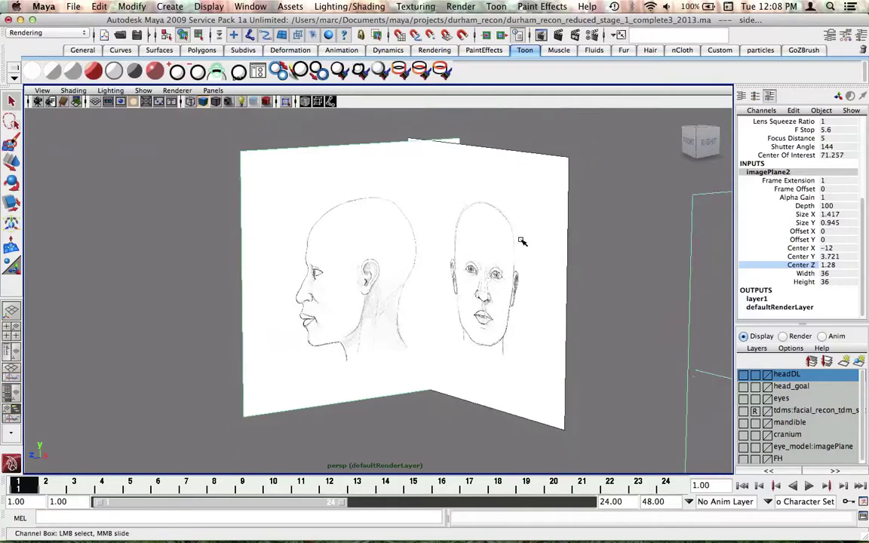
alt+drag(411, 271, 389, 289)
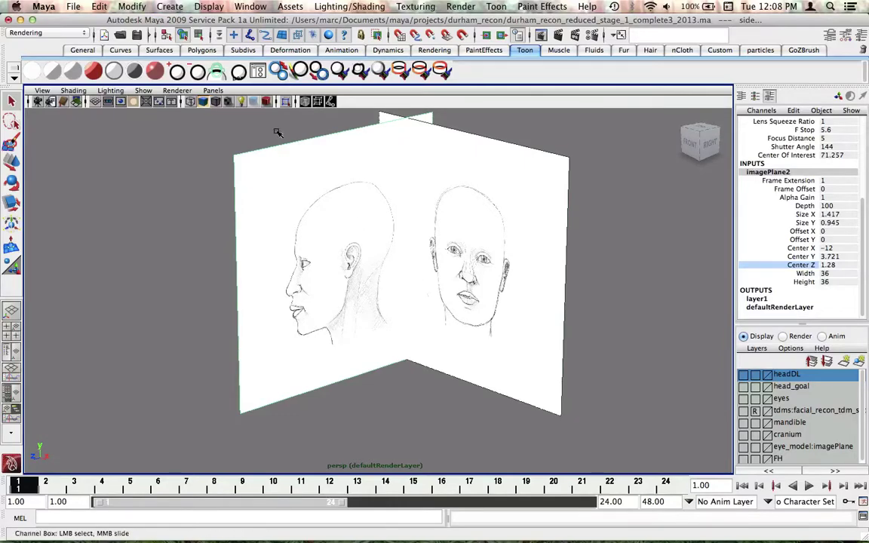
key(space)
click(246, 89)
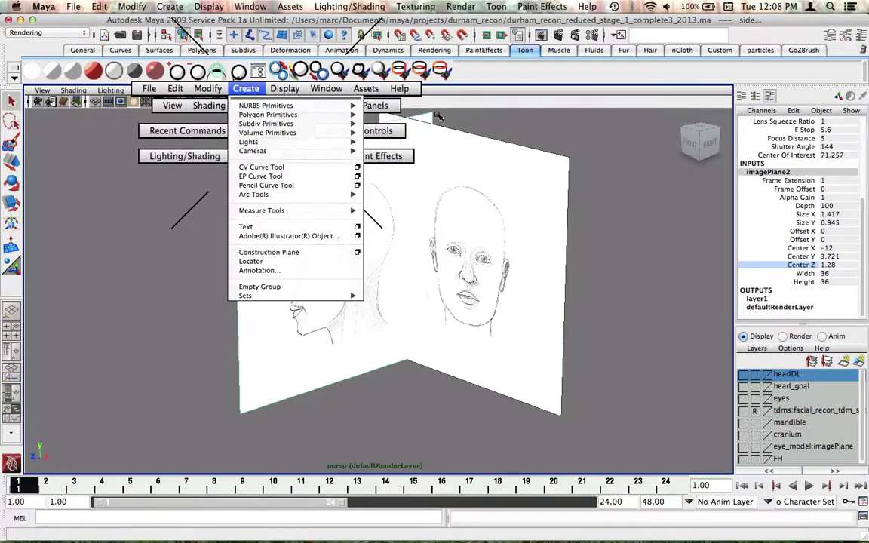
- Create a NURBS plane and scale it up to 47.879 across the drawings
mouse_move(339, 105)
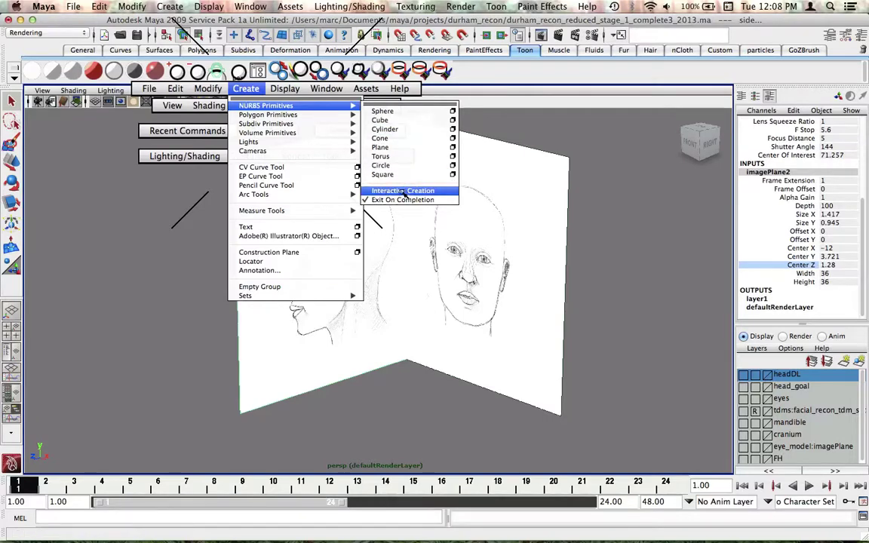
click(381, 147)
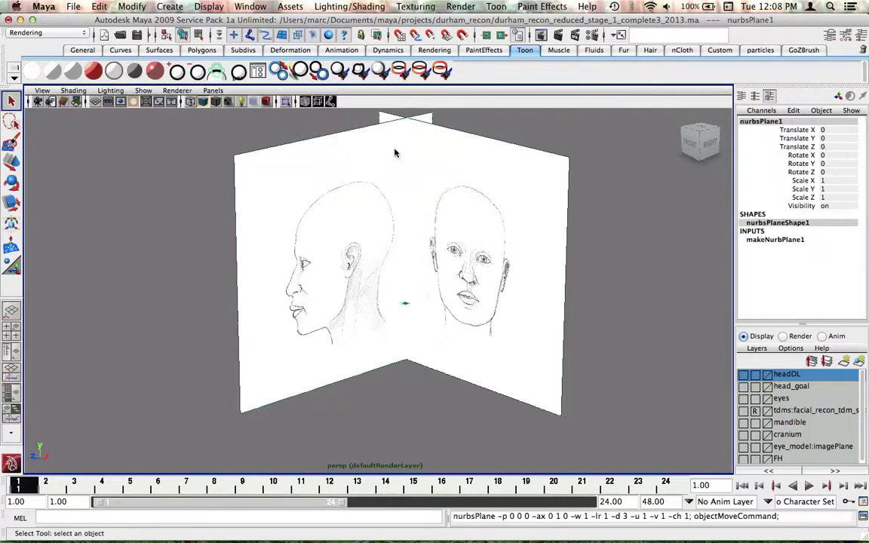
alt+drag(393, 153, 522, 250)
key(r)
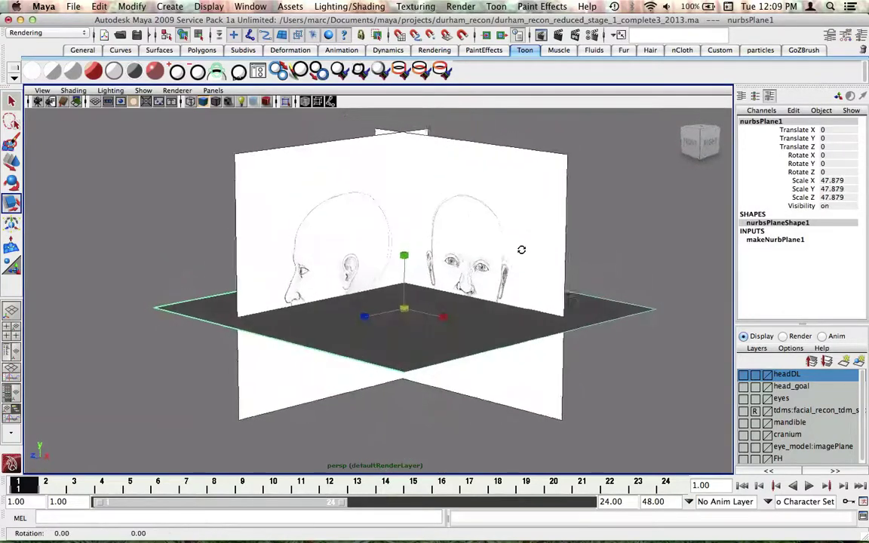
key(w)
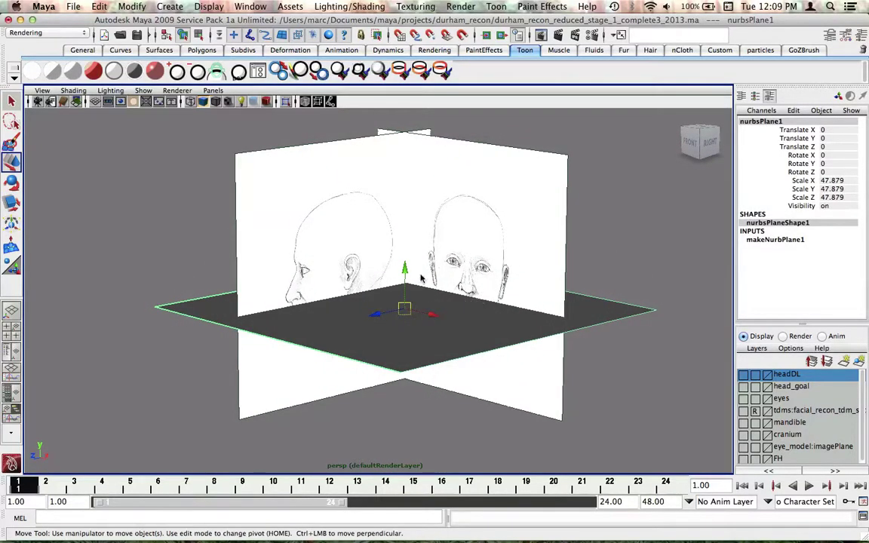
- Slide the plane along Y across the face features to 4.528, then delete it
drag(421, 280, 419, 173)
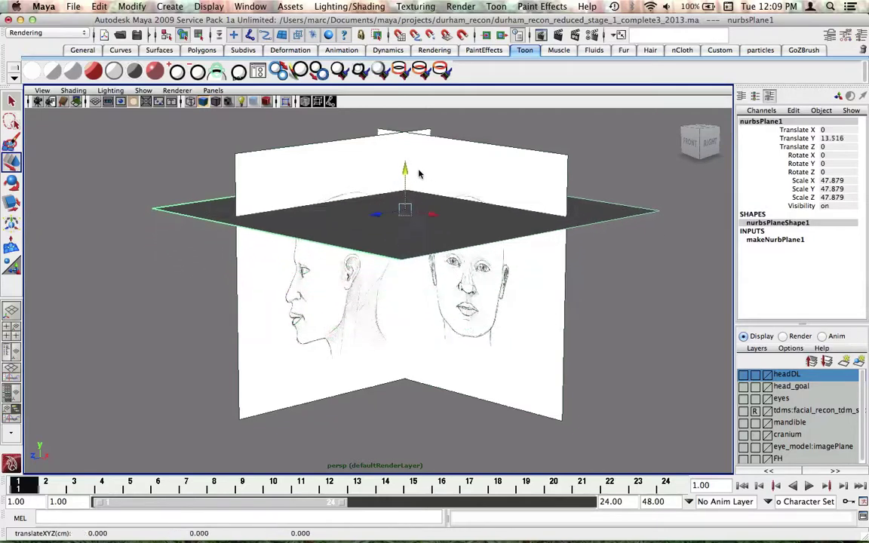
mouse_move(420, 174)
alt+right_down()
mouse_move(442, 208)
mouse_move(423, 187)
alt+right_up()
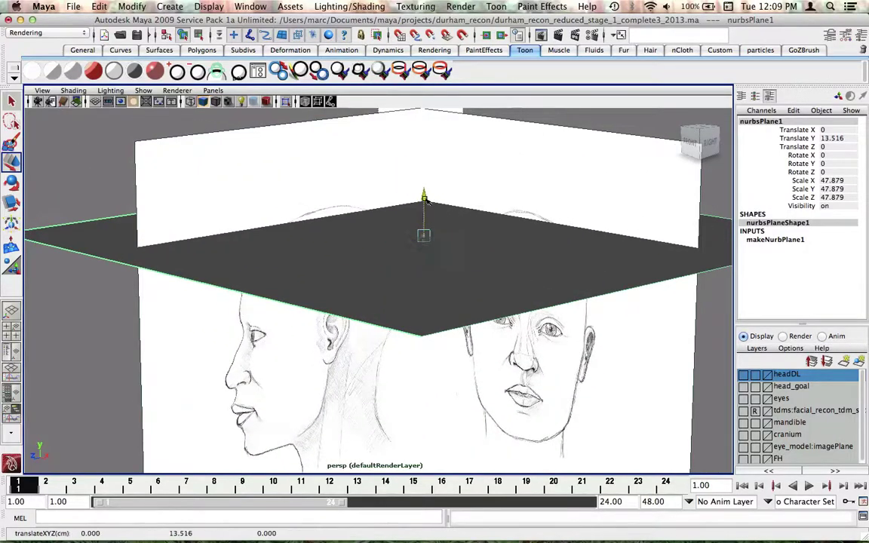
drag(424, 197, 423, 422)
alt+right_drag(423, 422, 400, 317)
alt+drag(399, 317, 383, 246)
alt+right_drag(382, 246, 389, 323)
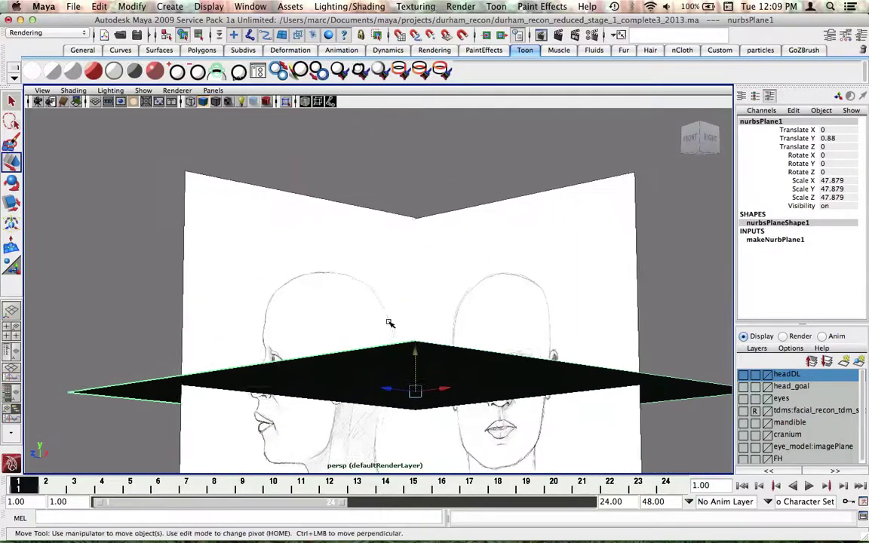
alt+middle_drag(389, 323, 387, 243)
drag(414, 255, 420, 230)
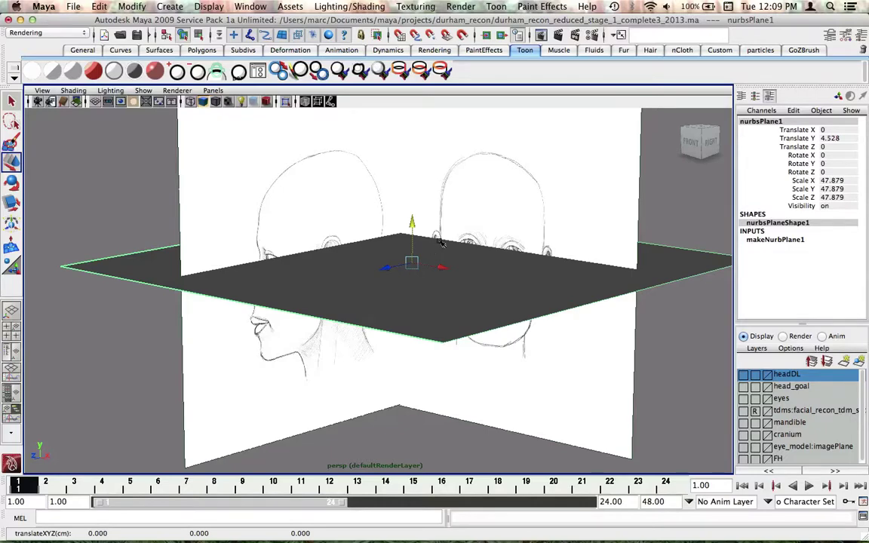
mouse_move(442, 242)
alt+mouse_down()
mouse_move(460, 258)
mouse_move(410, 271)
mouse_move(490, 282)
mouse_move(545, 277)
mouse_move(451, 280)
mouse_move(367, 246)
alt+mouse_up()
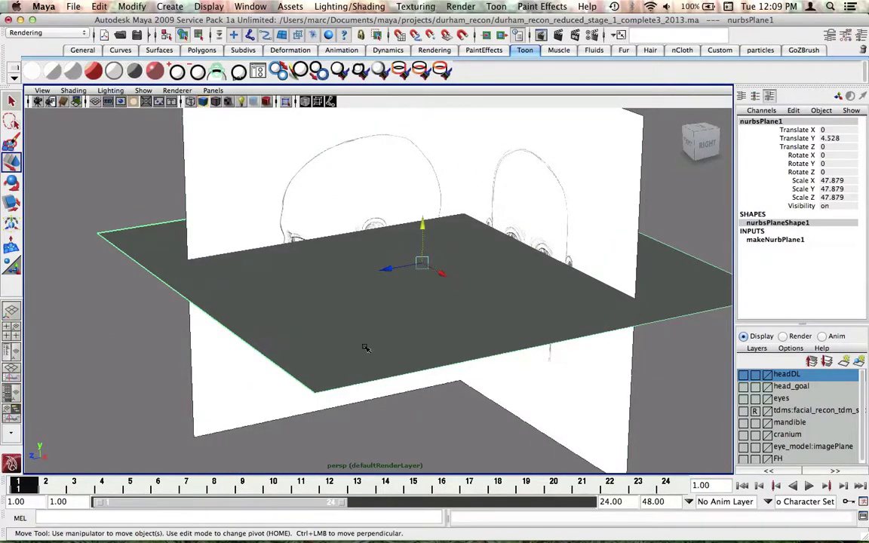
key(Delete)
alt+right_drag(446, 349, 411, 326)
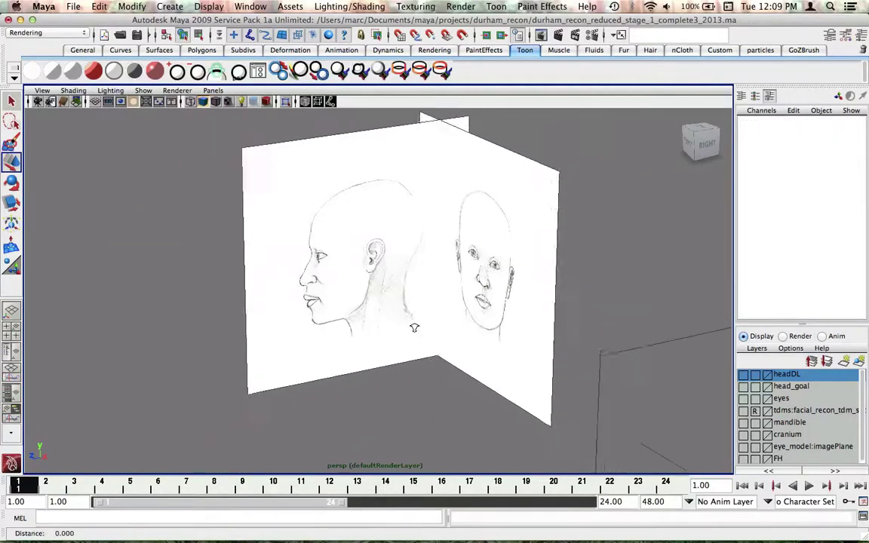
alt+drag(411, 326, 422, 305)
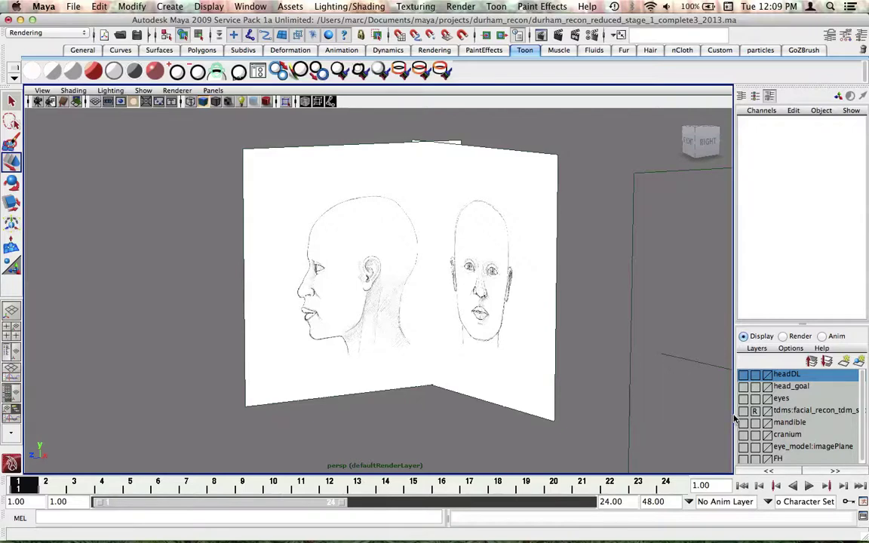
click(744, 375)
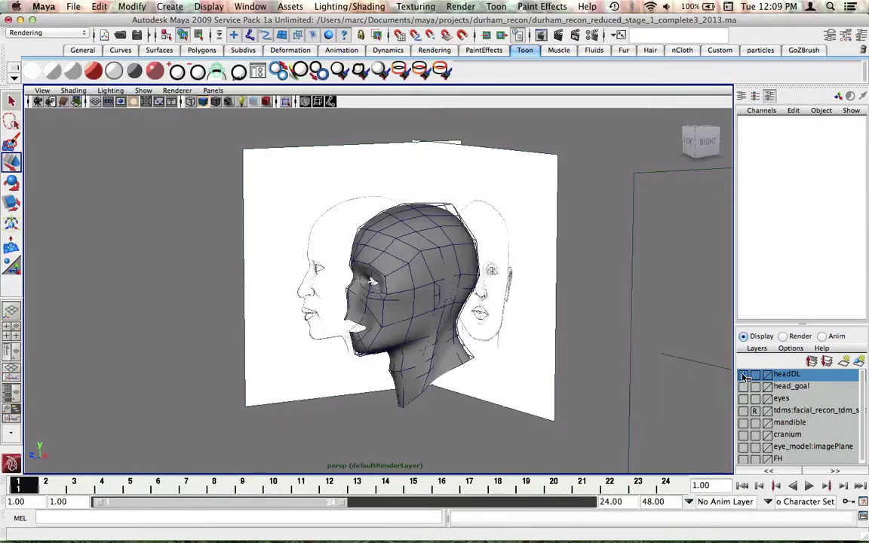
alt+drag(573, 369, 452, 343)
click(428, 351)
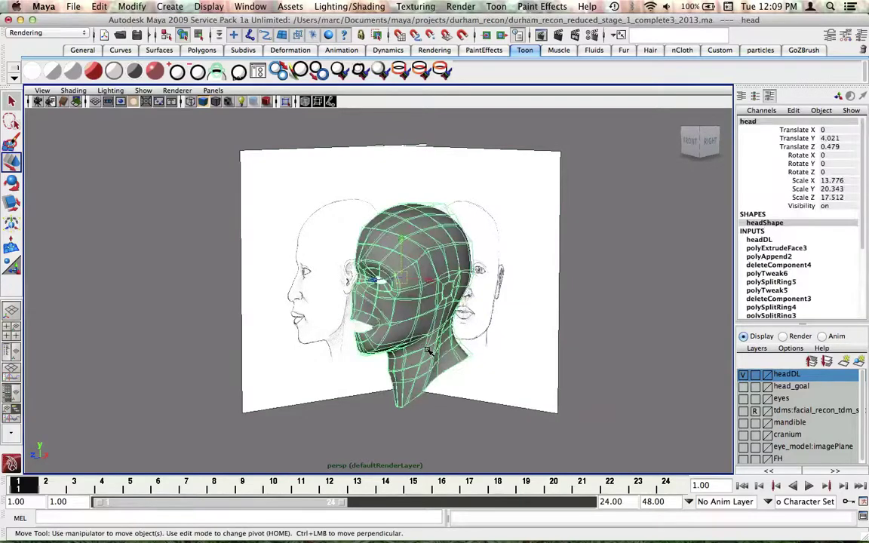
key(3)
click(530, 341)
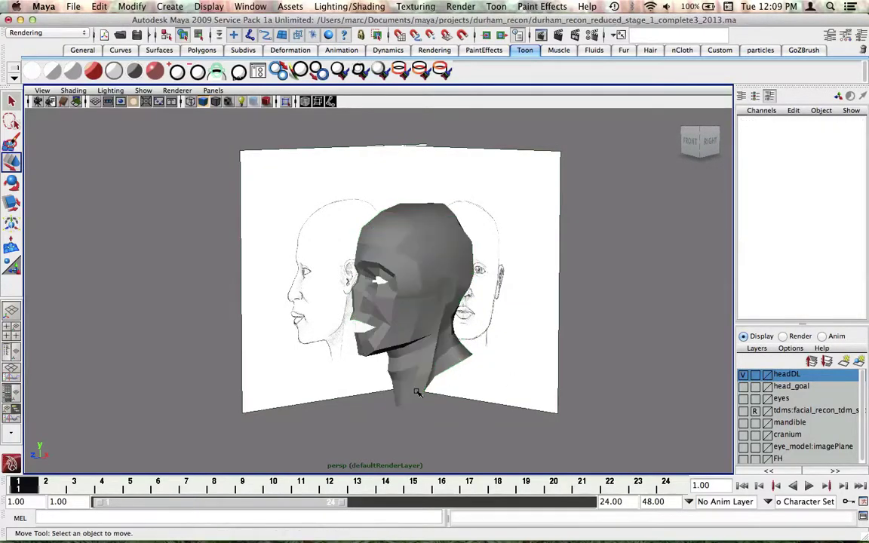
alt+drag(530, 341, 388, 382)
click(388, 382)
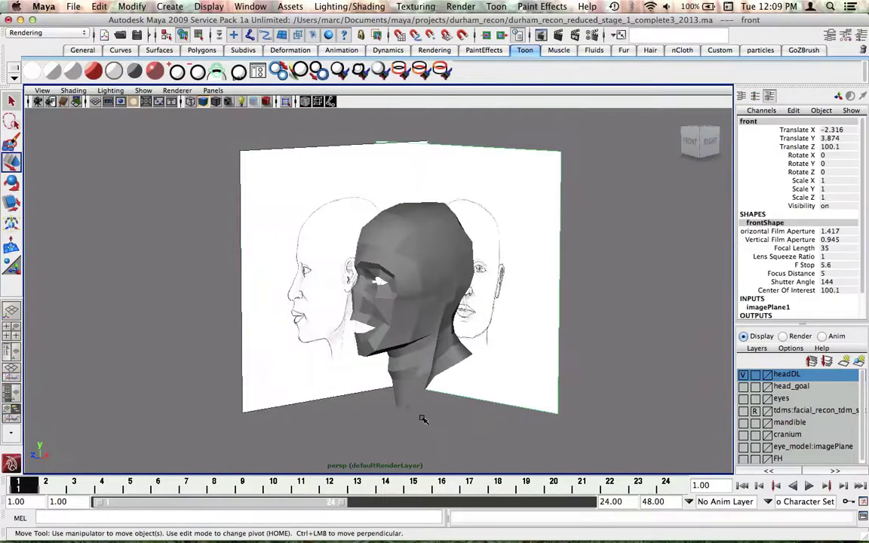
alt+drag(399, 416, 388, 418)
alt+right_drag(388, 417, 577, 411)
alt+drag(578, 411, 505, 388)
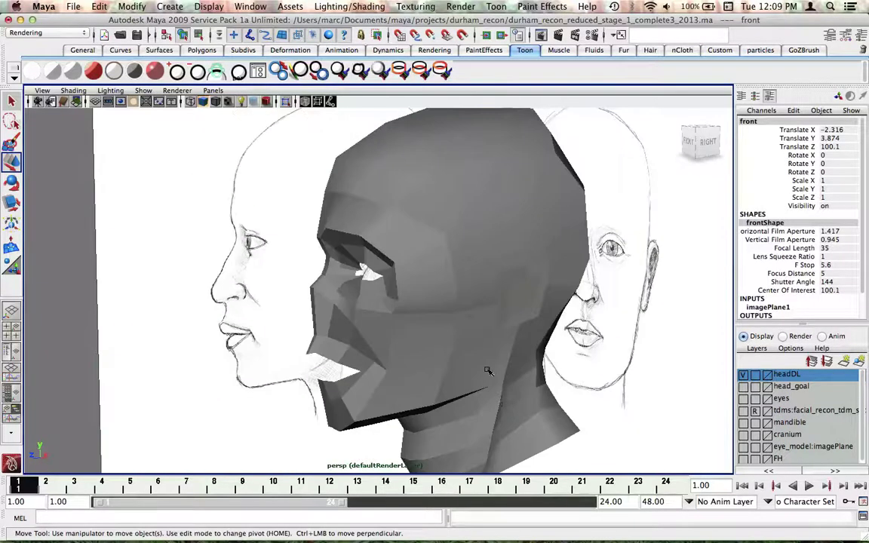
click(506, 388)
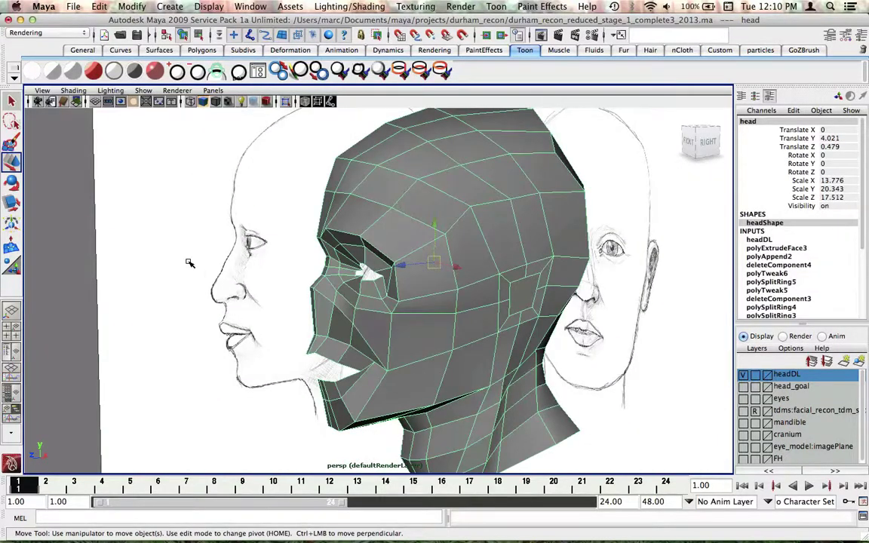
click(743, 375)
click(743, 386)
click(473, 340)
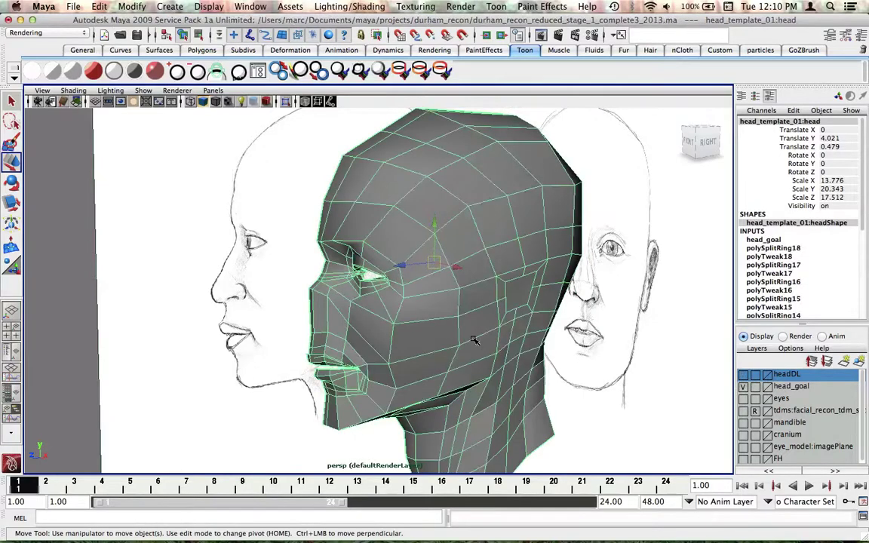
key(3)
alt+drag(393, 338, 341, 282)
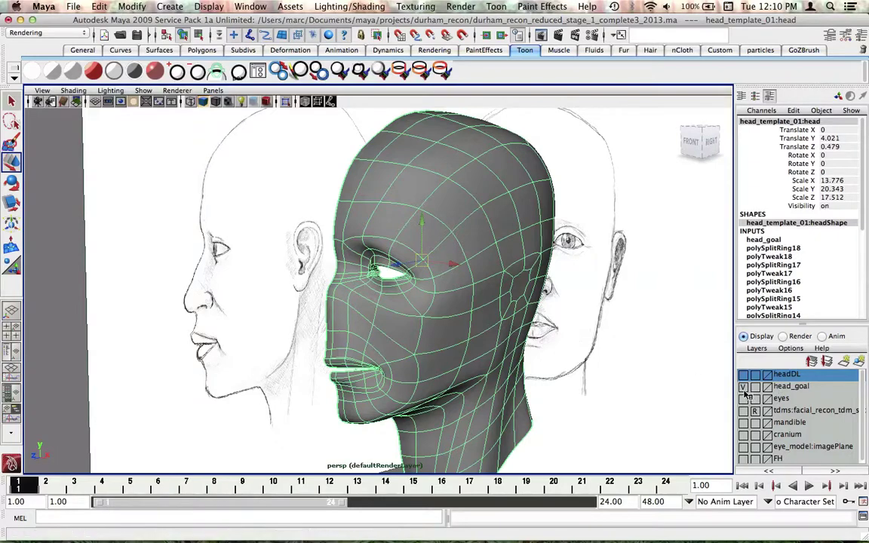
alt+drag(589, 356, 528, 353)
click(453, 317)
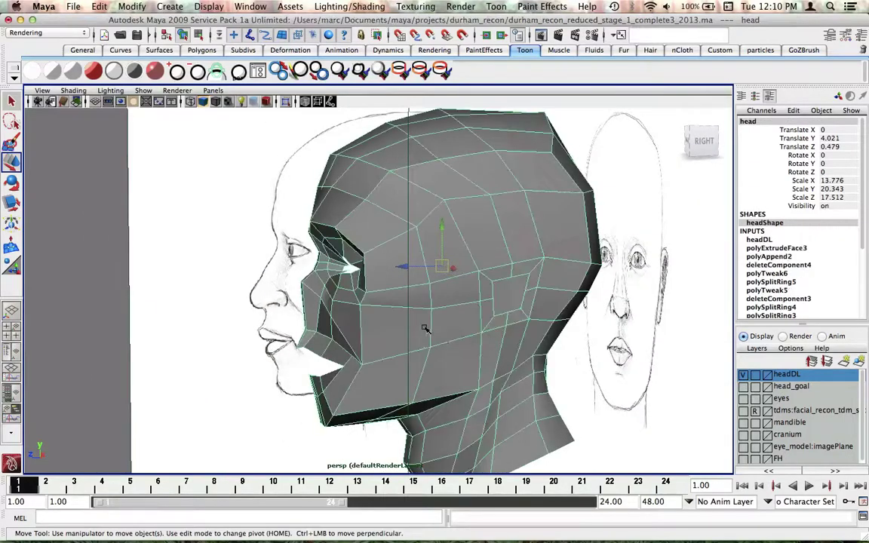
alt+drag(453, 317, 483, 324)
alt+drag(516, 282, 408, 178)
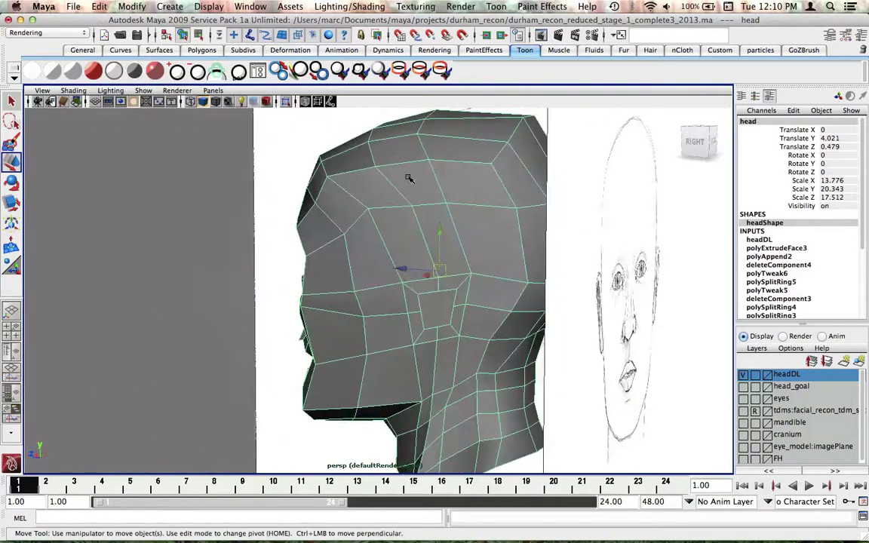
alt+drag(438, 322, 347, 336)
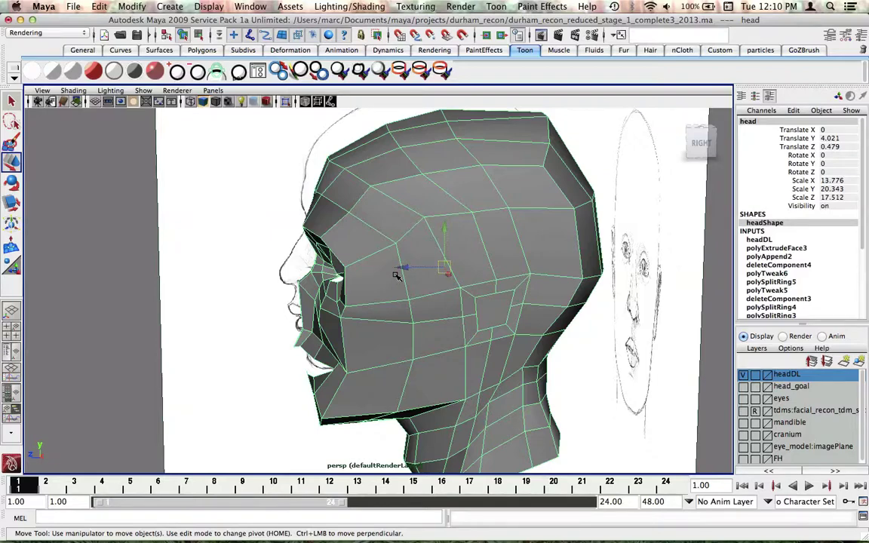
alt+drag(387, 294, 424, 287)
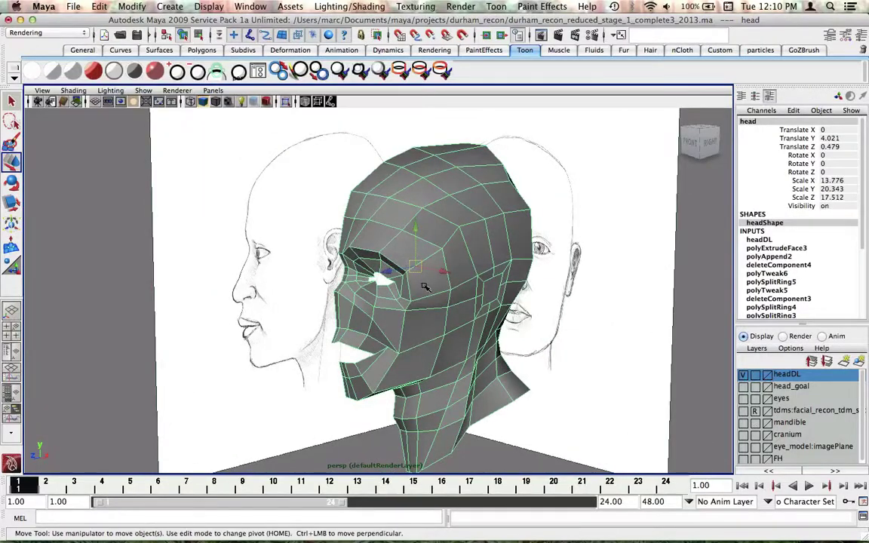
click(743, 374)
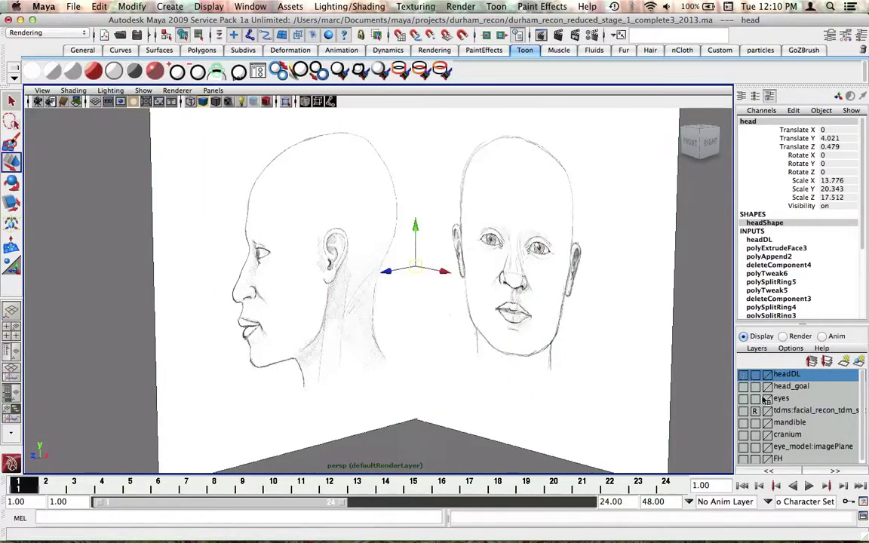
- Turn on visibility for the mandible, cranium, tdms and eye_model layers, framing the skull between the drawings
click(743, 435)
click(743, 422)
mouse_move(632, 395)
alt+mouse_down()
mouse_move(650, 388)
mouse_move(689, 401)
alt+mouse_up()
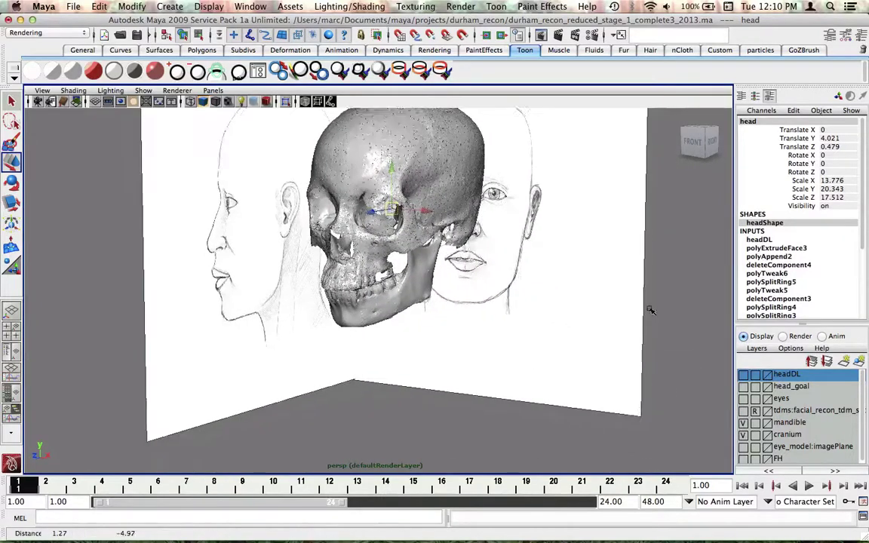
click(744, 451)
click(744, 450)
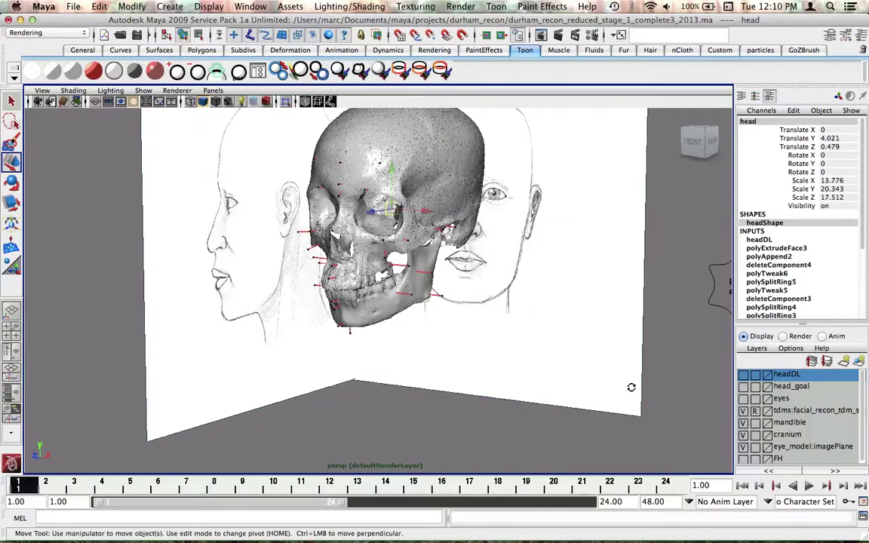
mouse_move(632, 387)
alt+right_down()
mouse_move(720, 336)
mouse_move(504, 308)
alt+right_up()
alt+drag(504, 308, 468, 311)
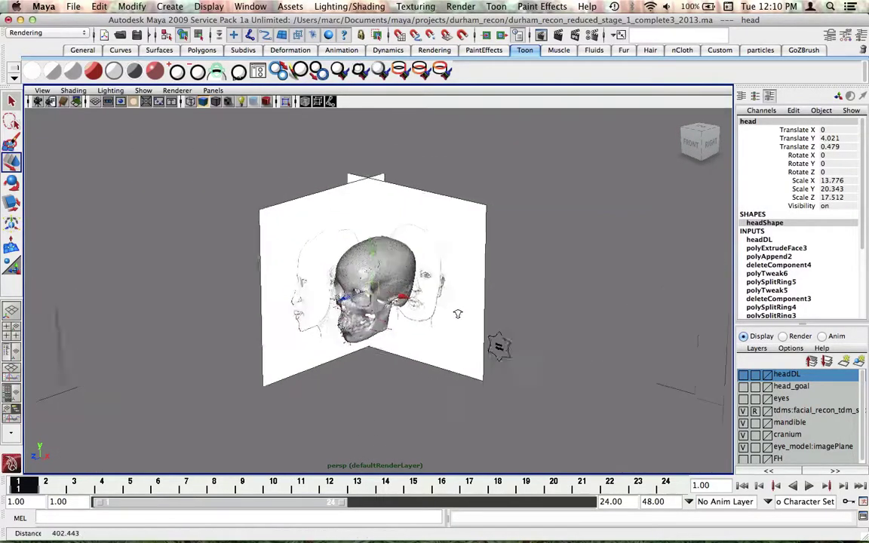
alt+right_drag(468, 310, 459, 312)
alt+drag(483, 310, 477, 313)
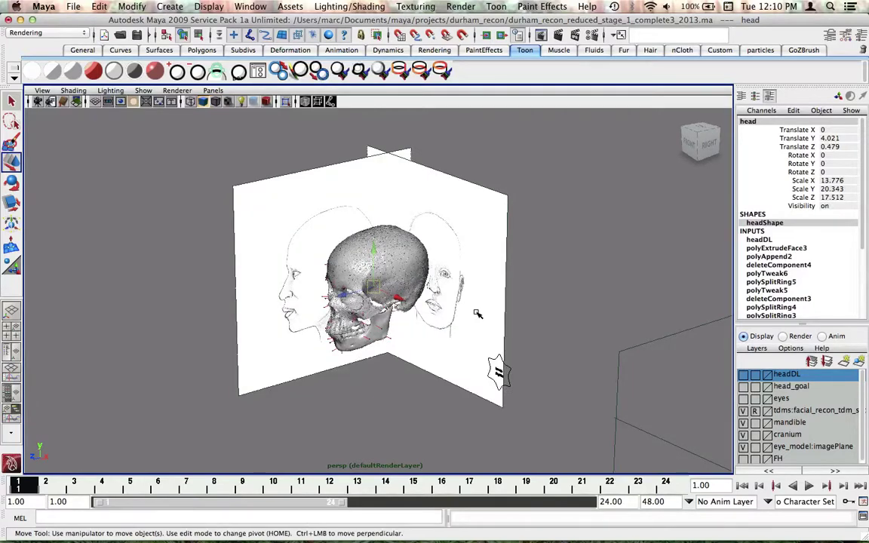